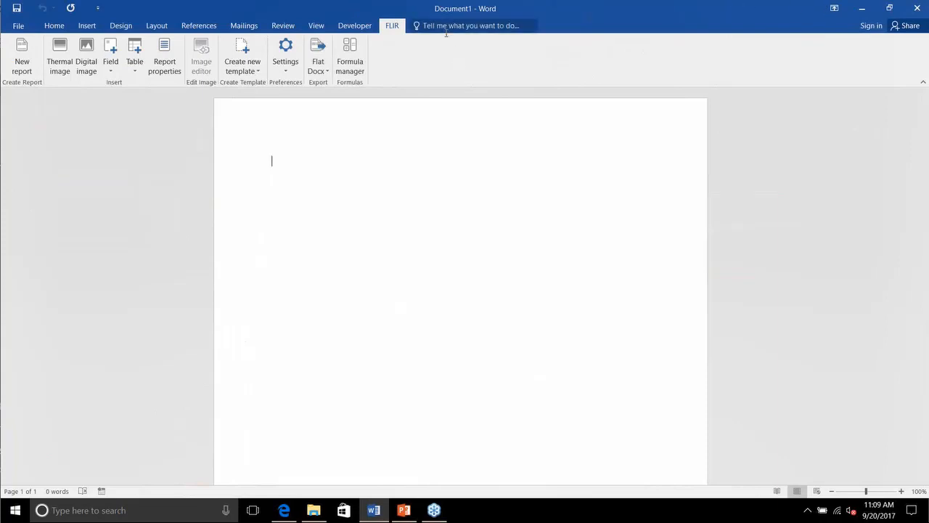
pyautogui.click(354, 26)
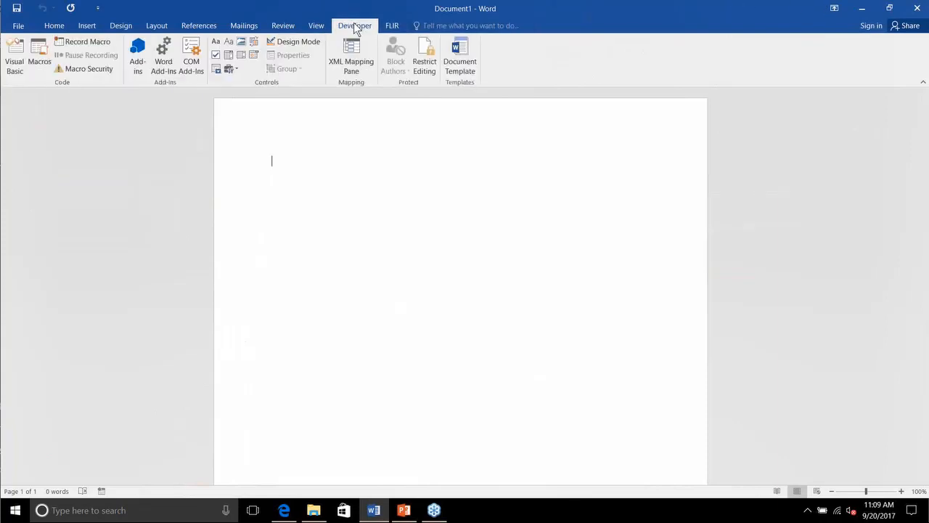
pyautogui.click(316, 26)
pyautogui.click(283, 25)
pyautogui.click(242, 27)
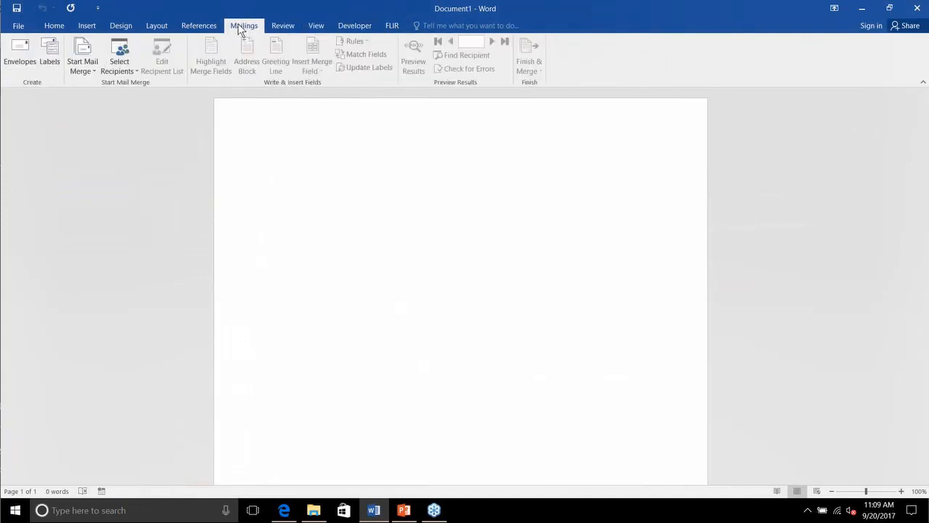
# Step: Create a new FLIR report template from scratch rather than from an existing template
pyautogui.click(390, 26)
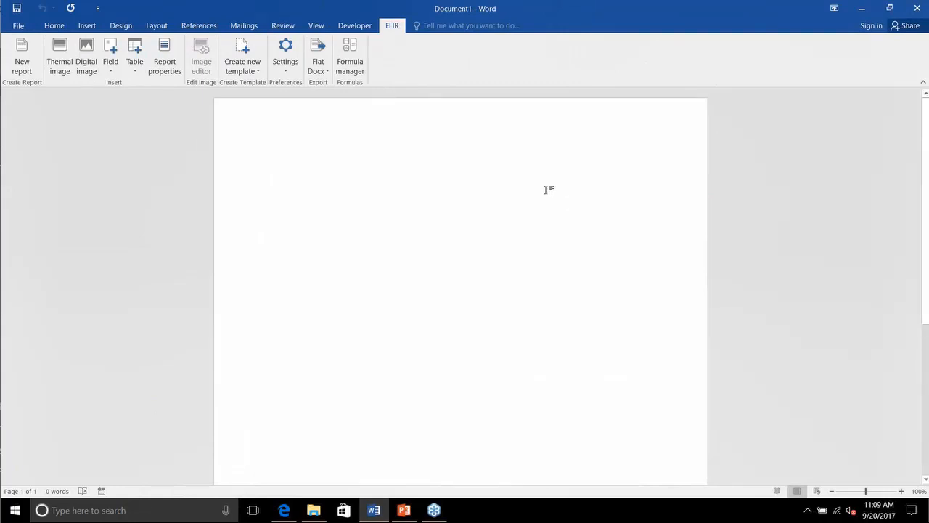
pyautogui.click(255, 68)
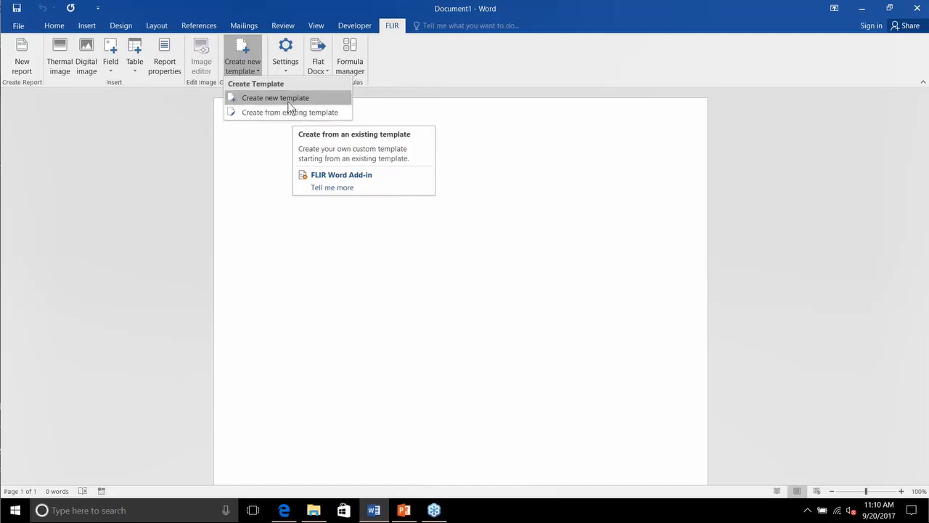
pyautogui.click(266, 97)
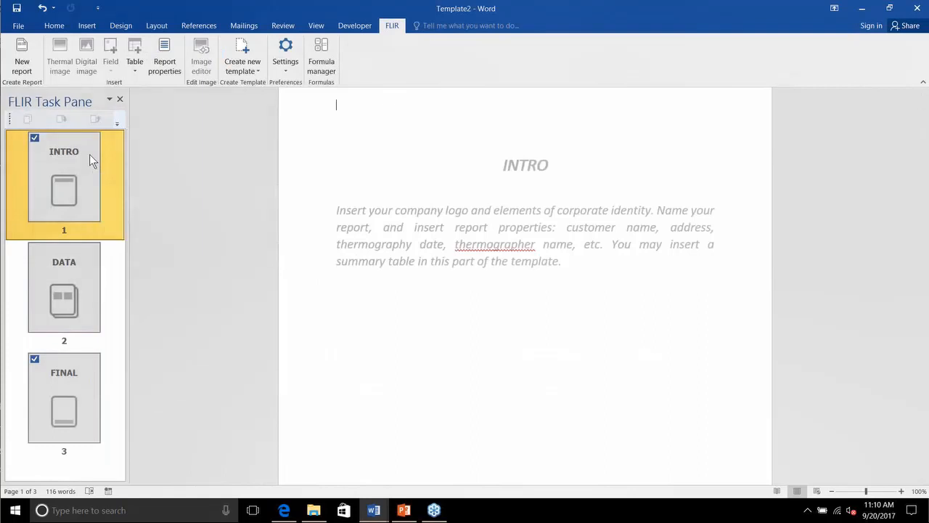
# Step: Examine the INTRO, DATA and FINAL template parts, their descriptions and the options for adding or deleting the INTRO part
pyautogui.click(86, 287)
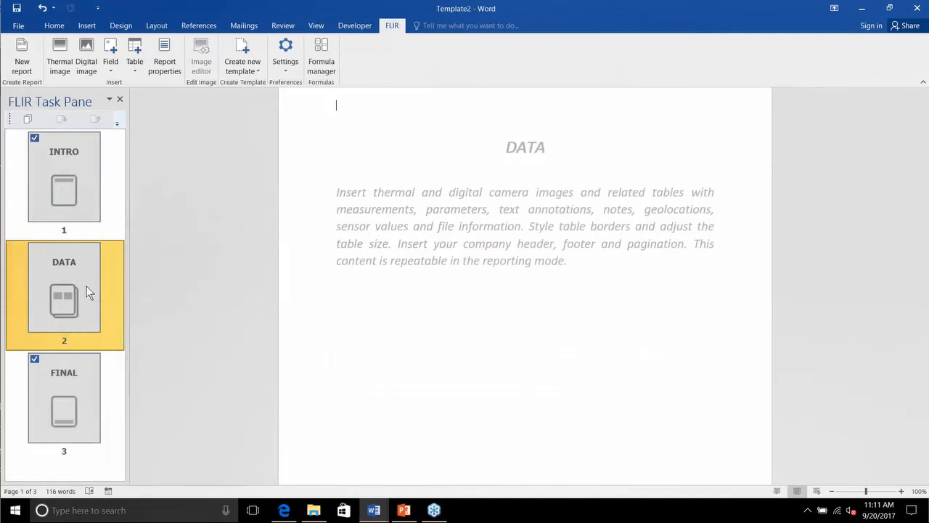
pyautogui.click(84, 404)
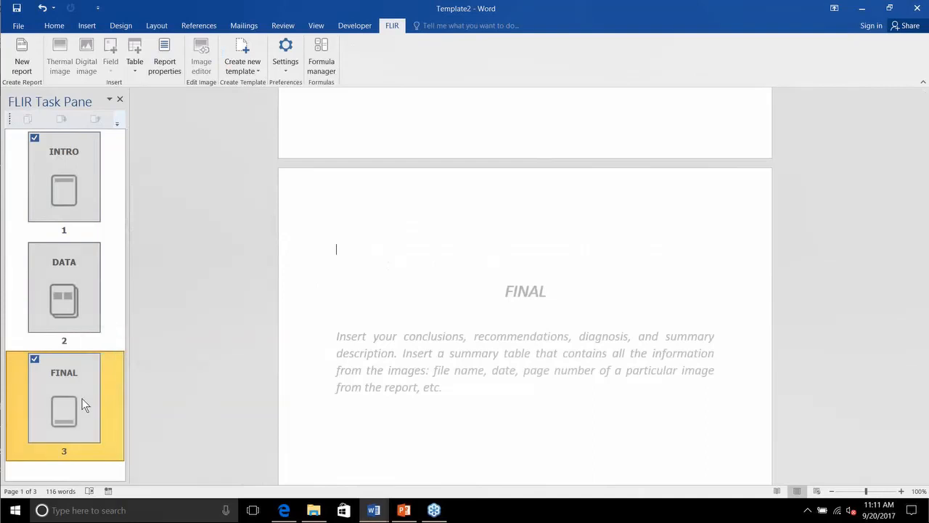
pyautogui.moveTo(69, 183)
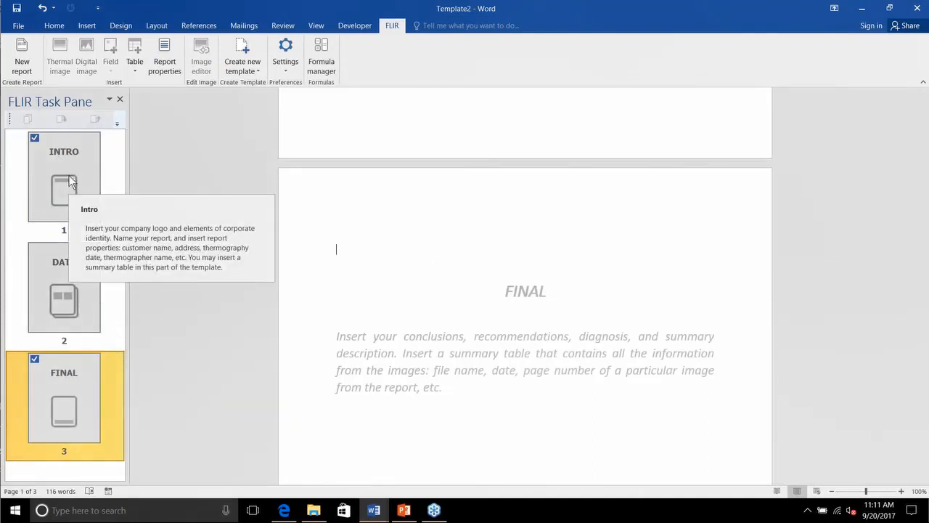
pyautogui.click(68, 158)
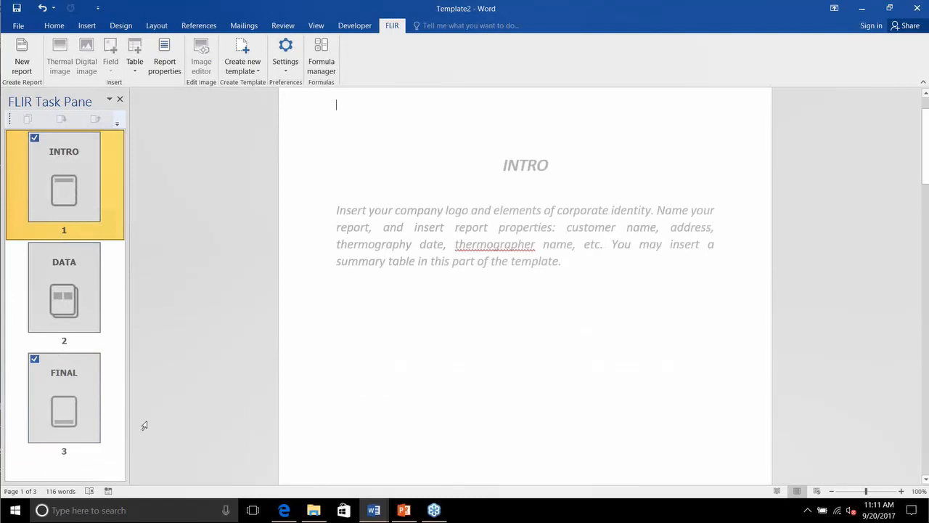
pyautogui.click(80, 409)
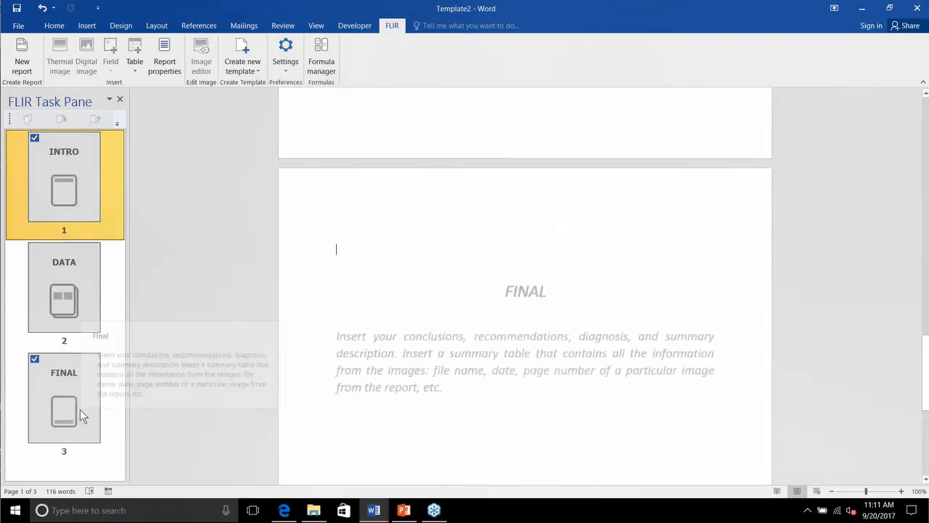
pyautogui.click(66, 313)
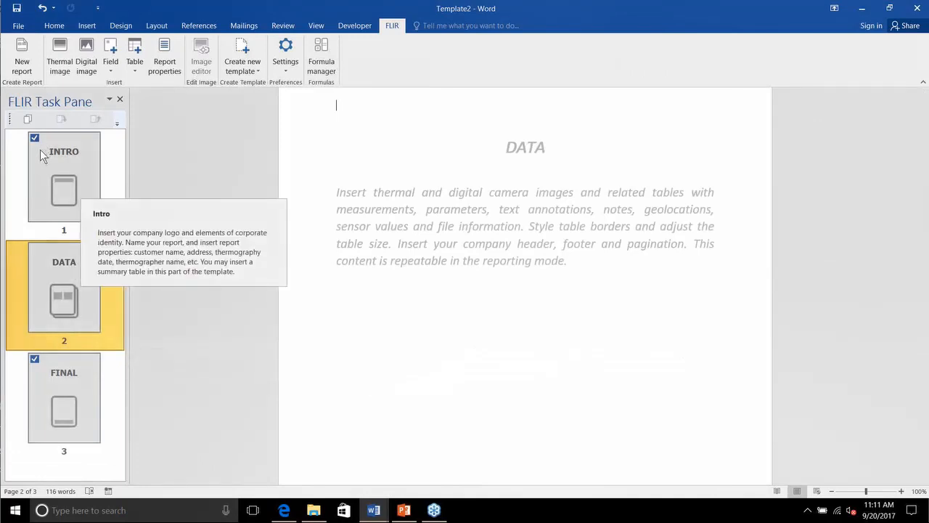
pyautogui.click(54, 161)
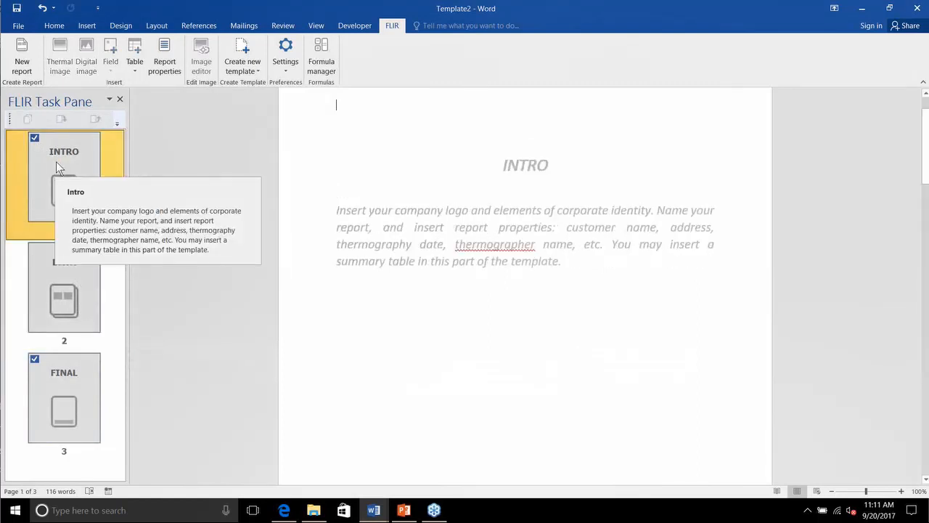
pyautogui.rightClick(61, 161)
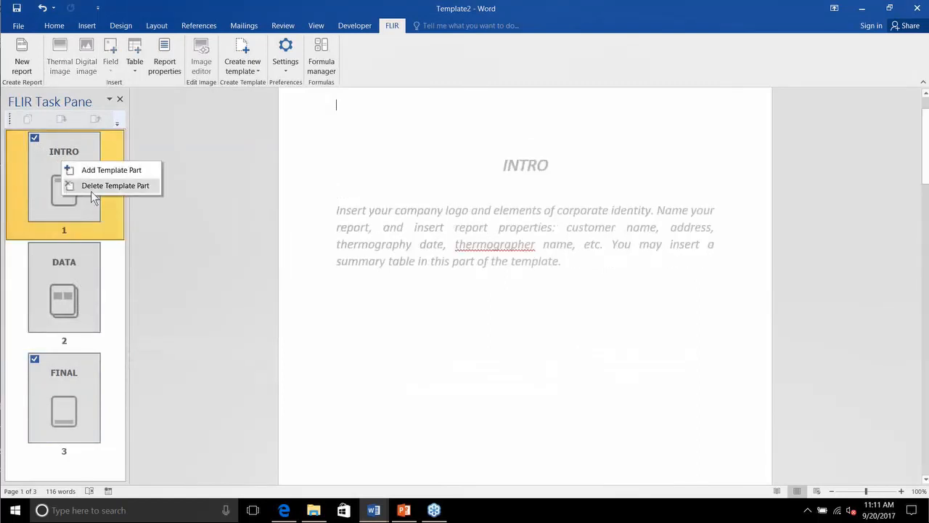
# Step: Add a template part of type DATA named "IR Only" after the existing DATA part
pyautogui.click(65, 286)
pyautogui.rightClick(67, 281)
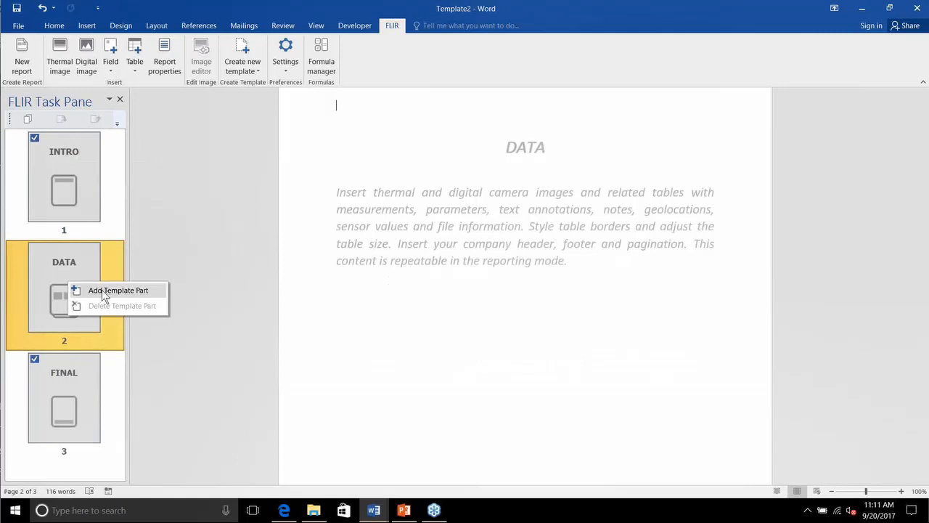
pyautogui.click(101, 289)
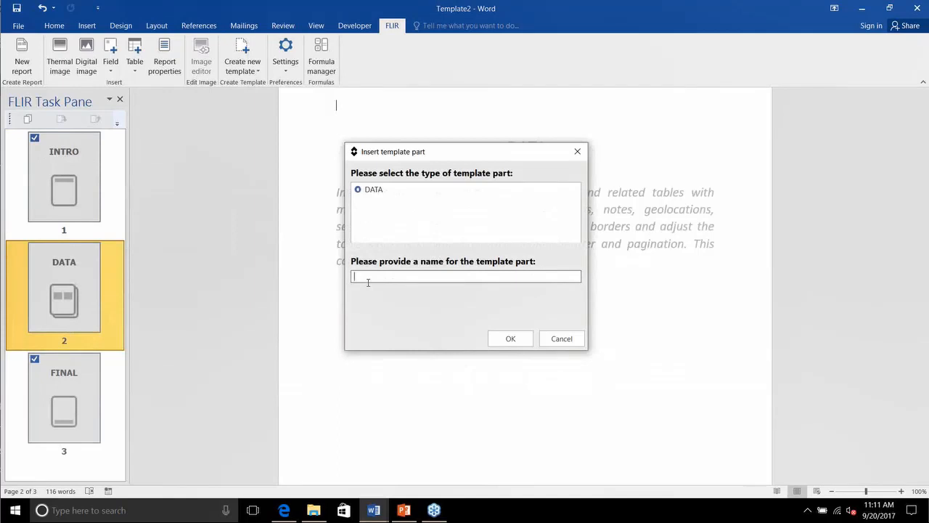
pyautogui.write('IR Oply')
pyautogui.press('Return')
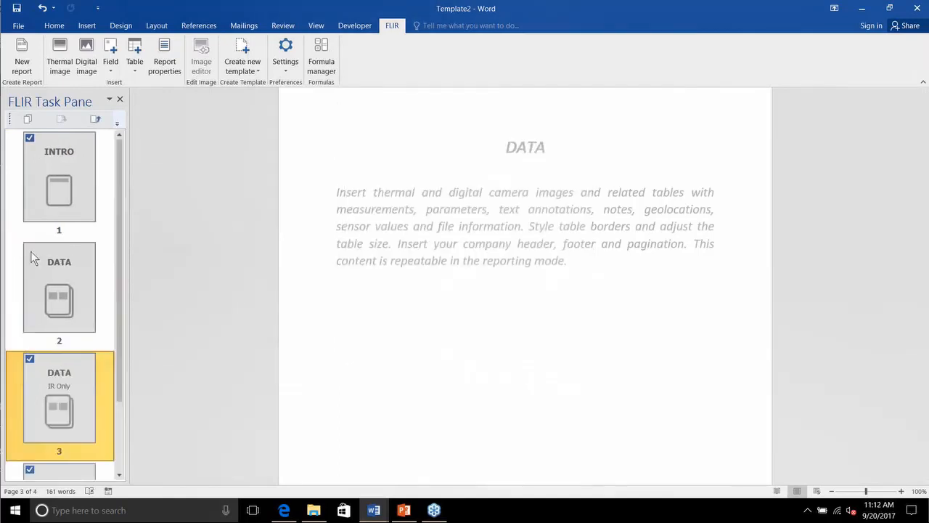
# Step: Clear the placeholder text from the first DATA template part, leaving the page blank
pyautogui.scroll(-2, 120, 247)
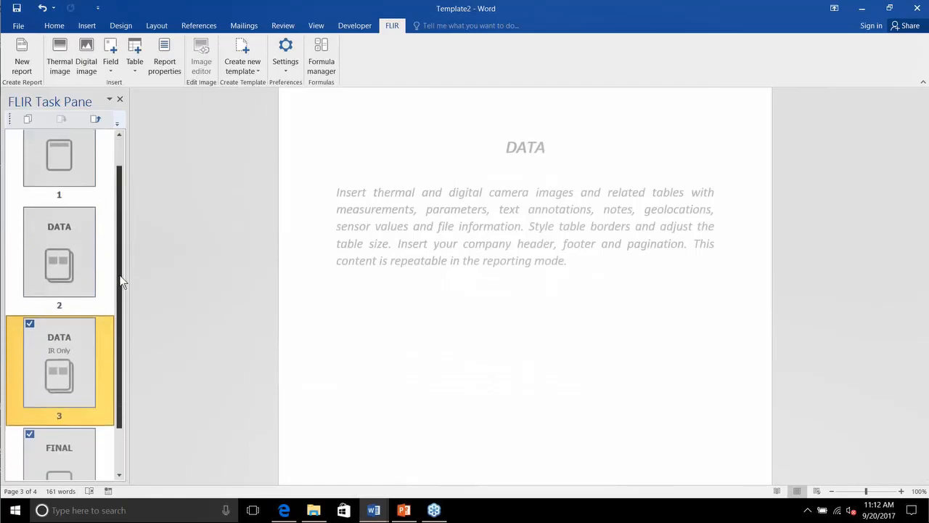
pyautogui.click(75, 206)
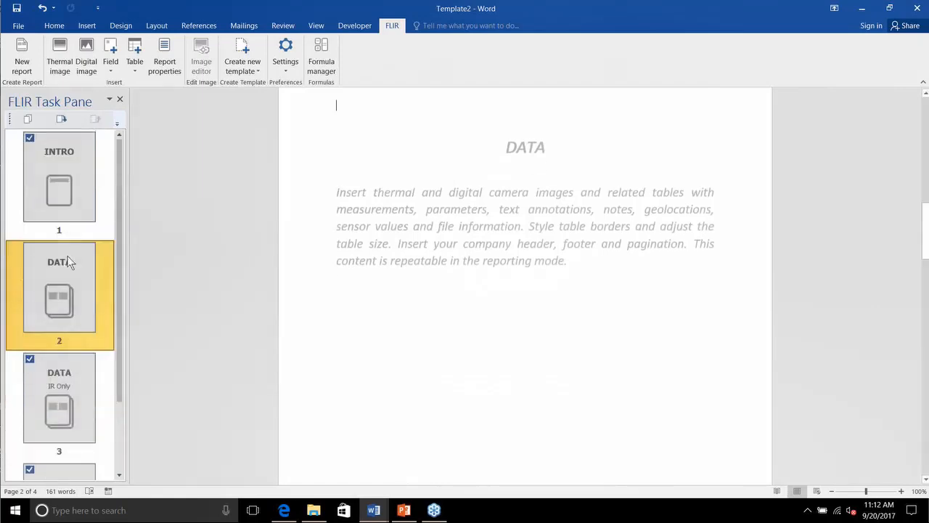
pyautogui.click(43, 393)
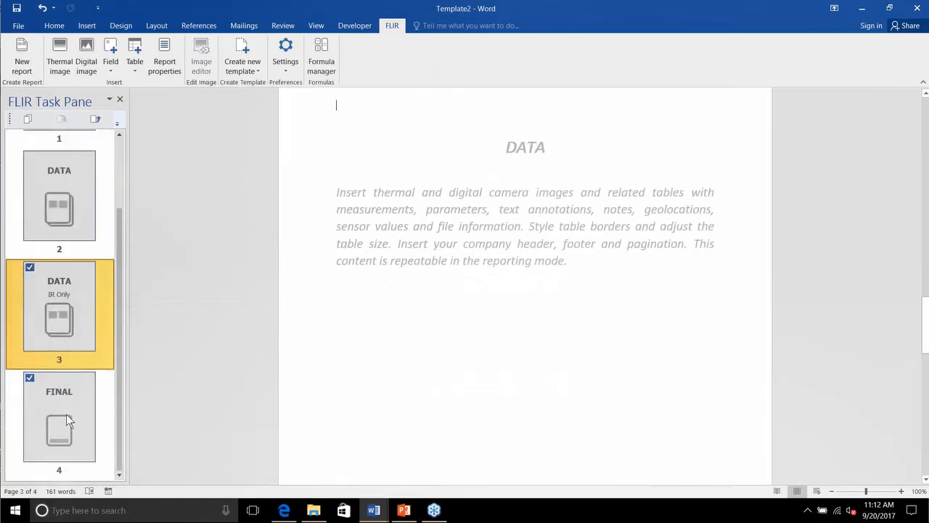
pyautogui.click(93, 195)
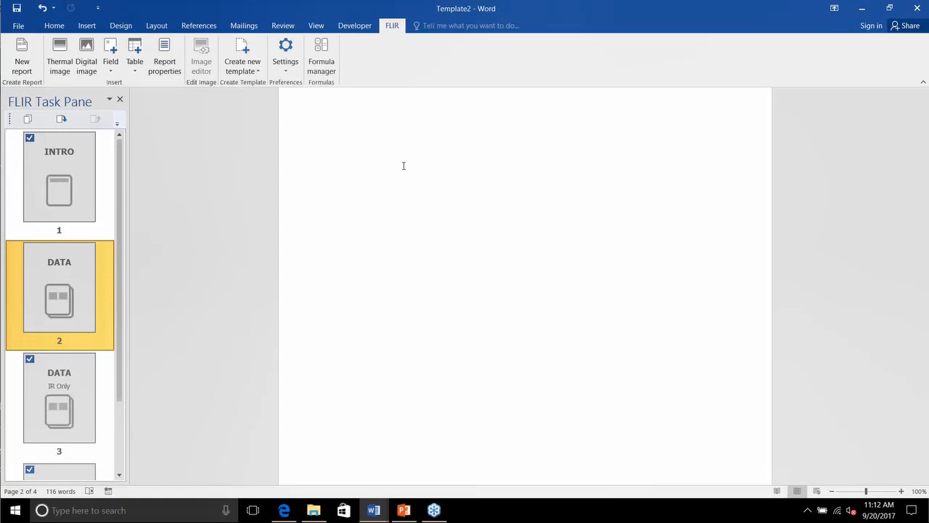
pyautogui.scroll(2, 363, 152)
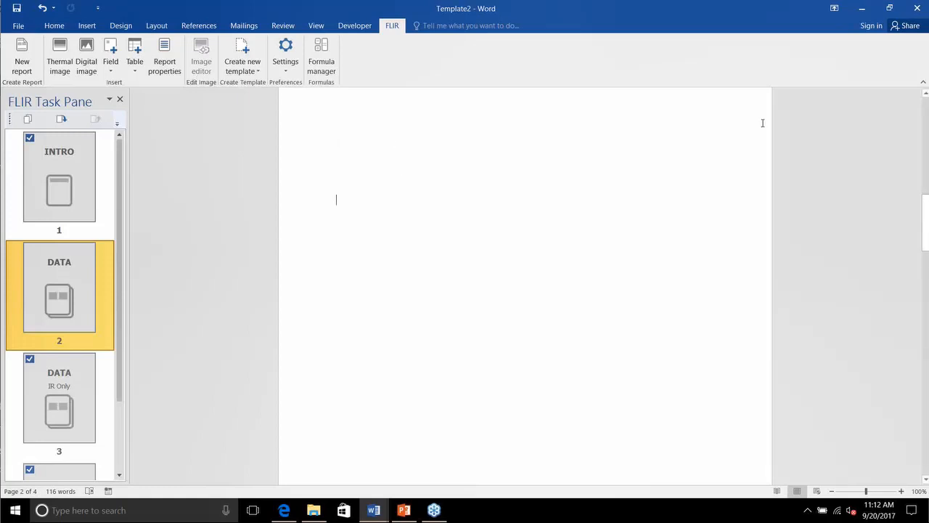
pyautogui.scroll(2, 432, 145)
pyautogui.scroll(-1, 418, 142)
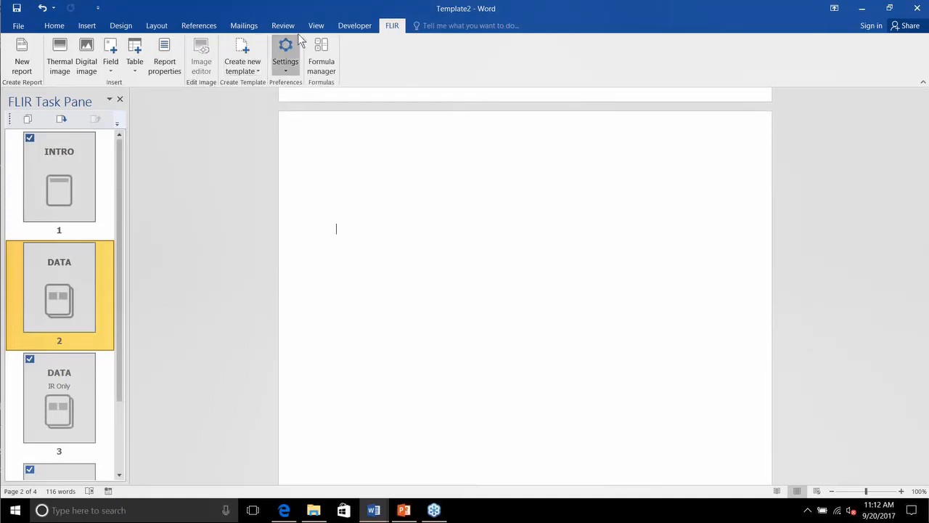
# Step: Insert a table with two columns and one row on the blank DATA page and remove all its borders
pyautogui.click(87, 26)
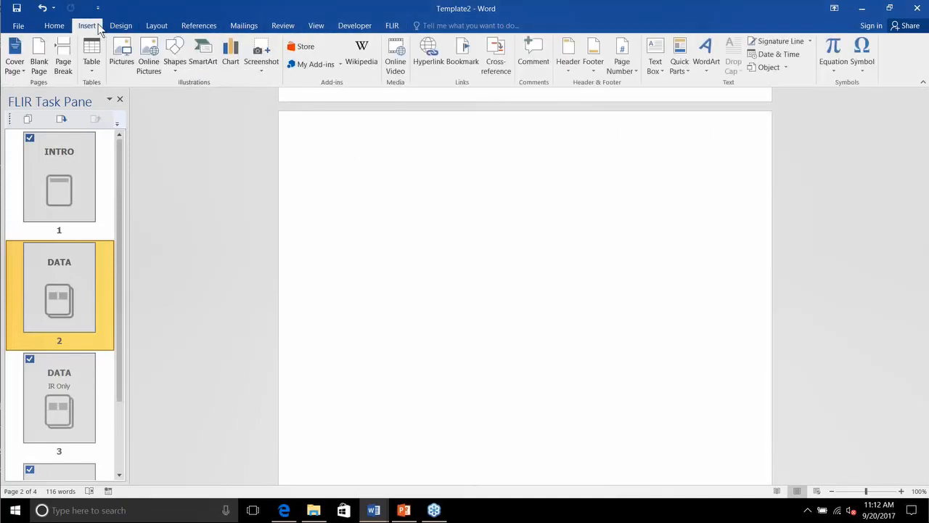
pyautogui.click(91, 71)
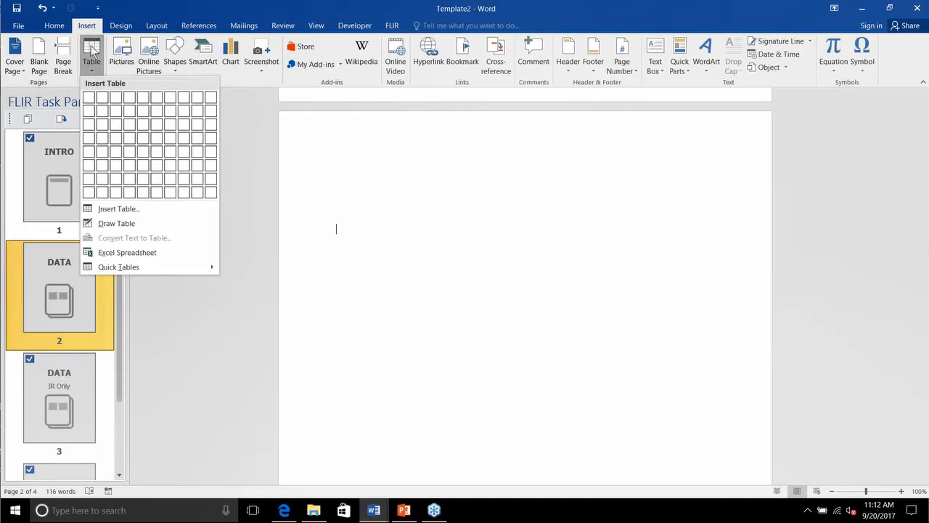
pyautogui.click(104, 102)
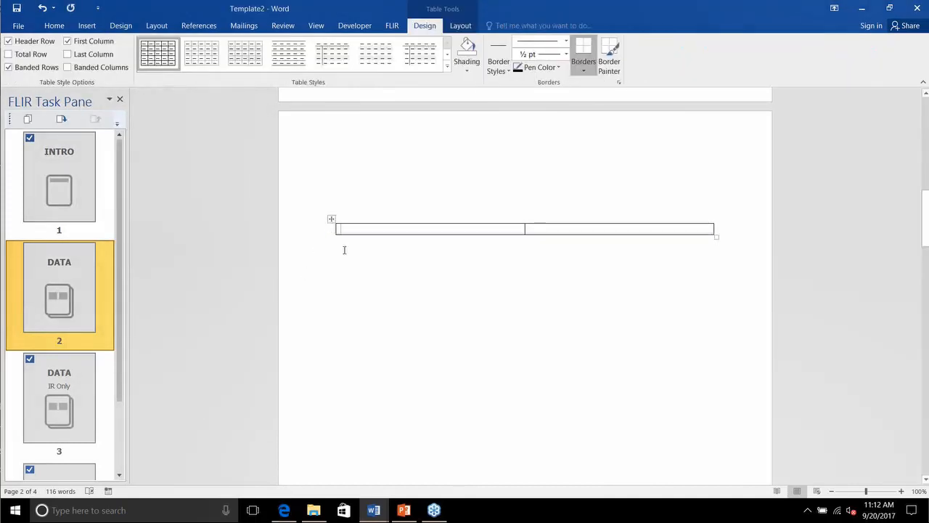
pyautogui.click(331, 218)
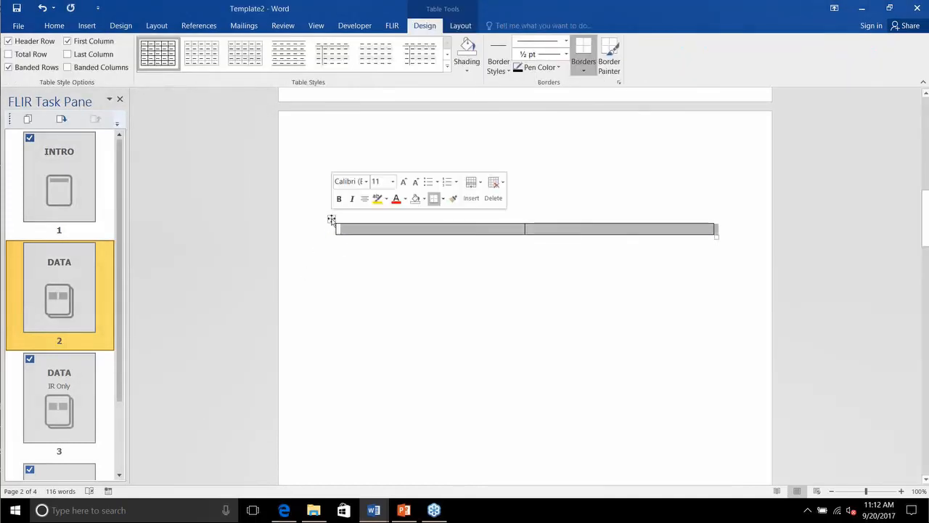
pyautogui.click(582, 63)
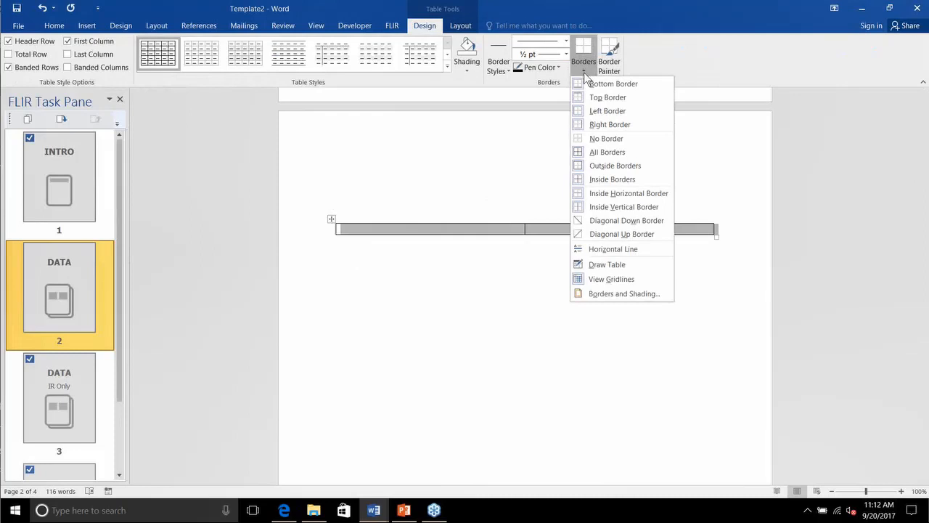
pyautogui.click(605, 138)
# Step: Insert a thermal image placeholder in the table's first cell and a digital image placeholder in the second cell
pyautogui.click(343, 228)
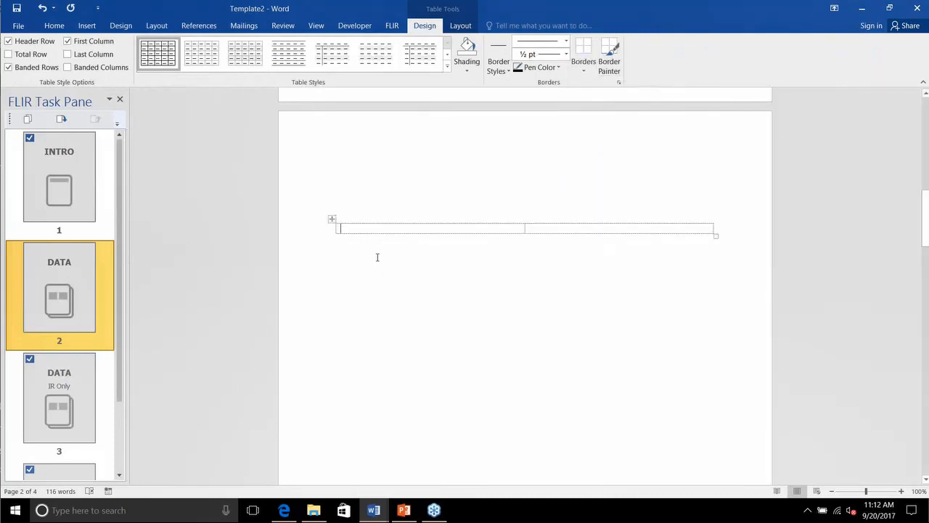
pyautogui.scroll(-1, 378, 257)
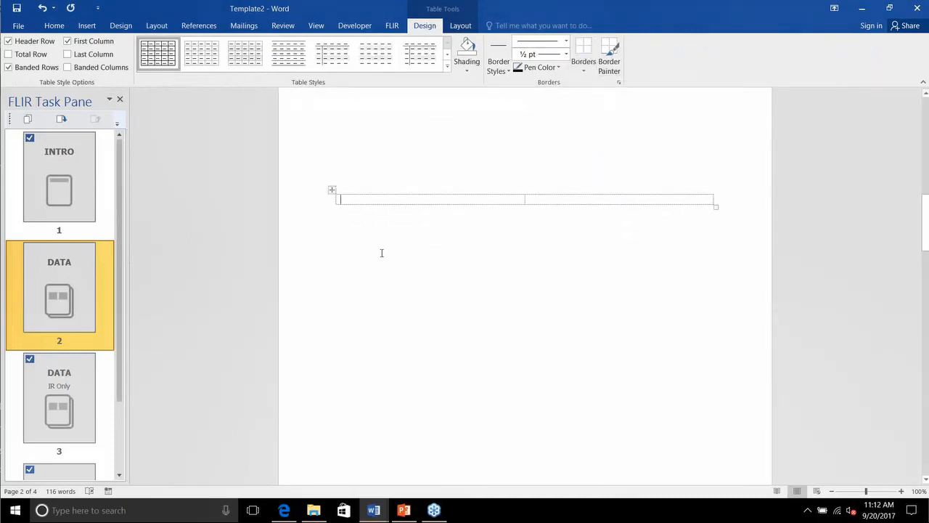
pyautogui.click(394, 23)
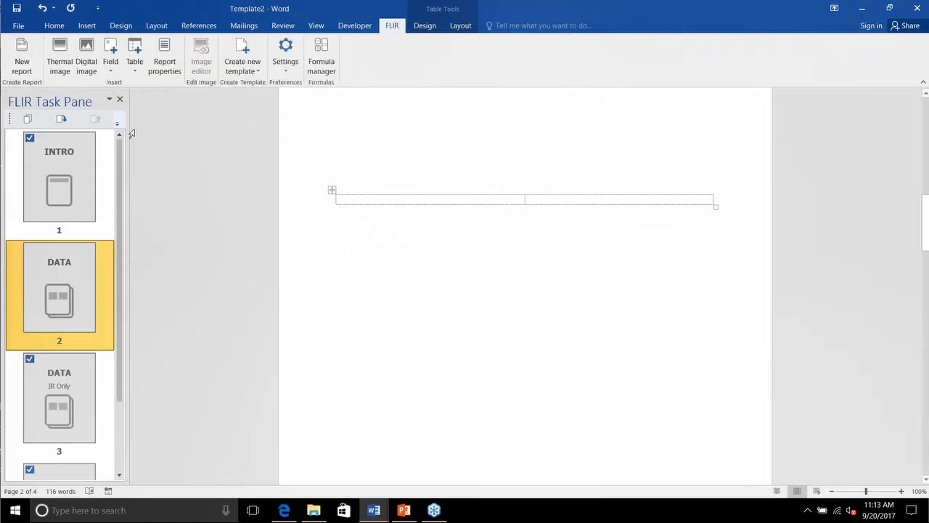
pyautogui.click(60, 51)
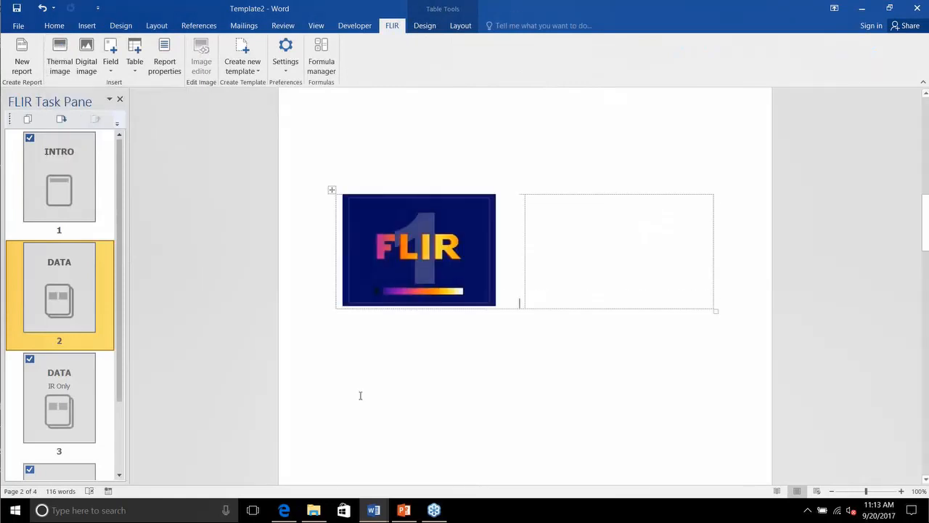
pyautogui.click(559, 201)
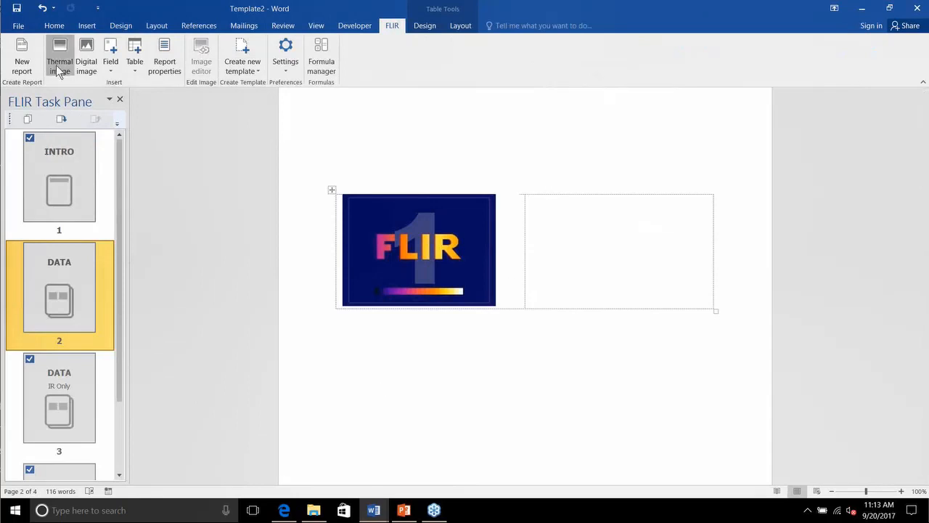
pyautogui.click(85, 58)
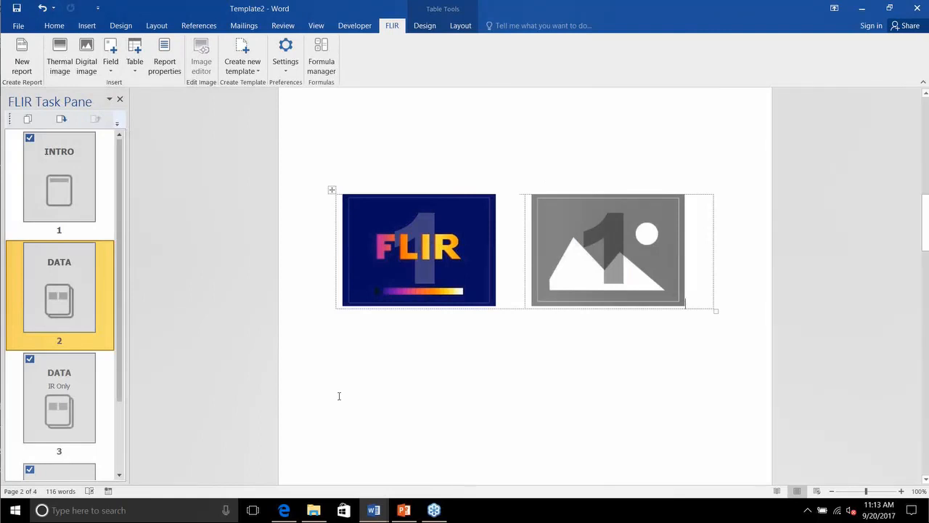
# Step: Resize the thermal image placeholder in the first cell so it is slightly narrower
pyautogui.click(432, 301)
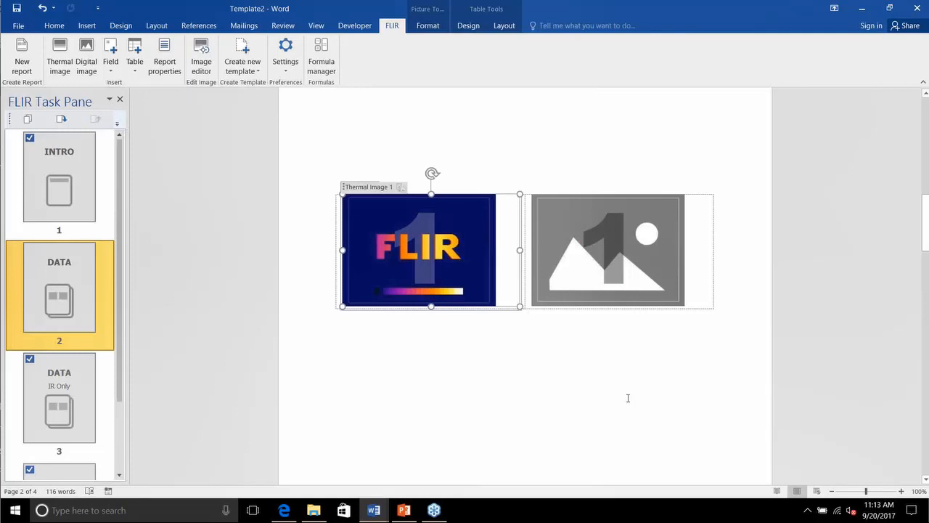
pyautogui.click(664, 293)
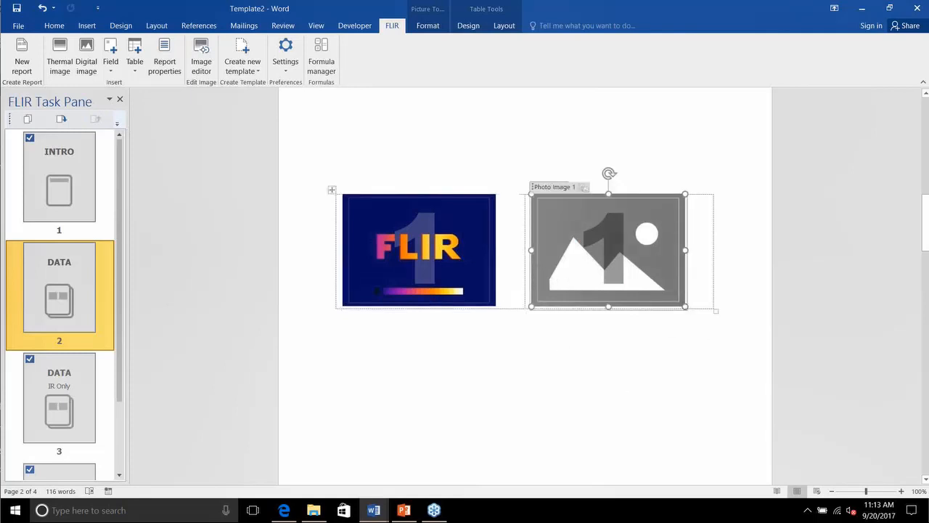
pyautogui.click(439, 268)
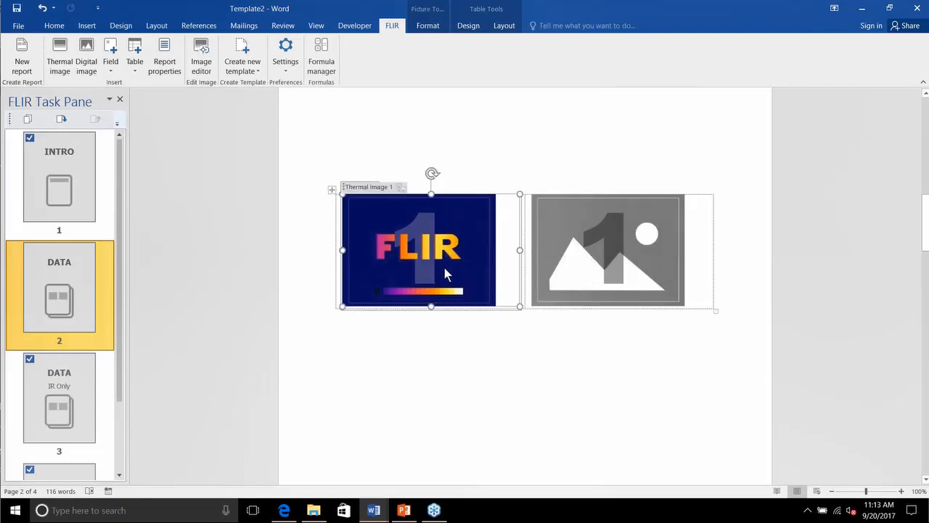
pyautogui.rightClick(426, 256)
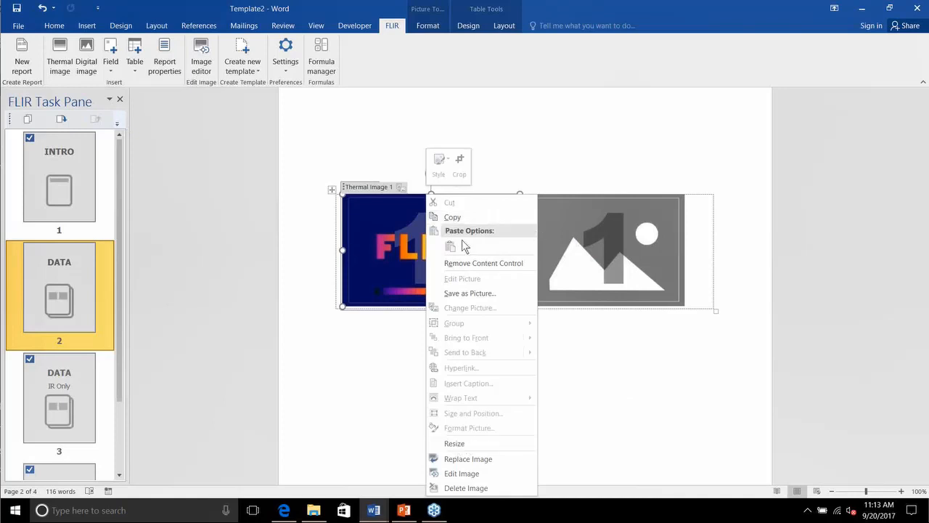
pyautogui.rightClick(405, 243)
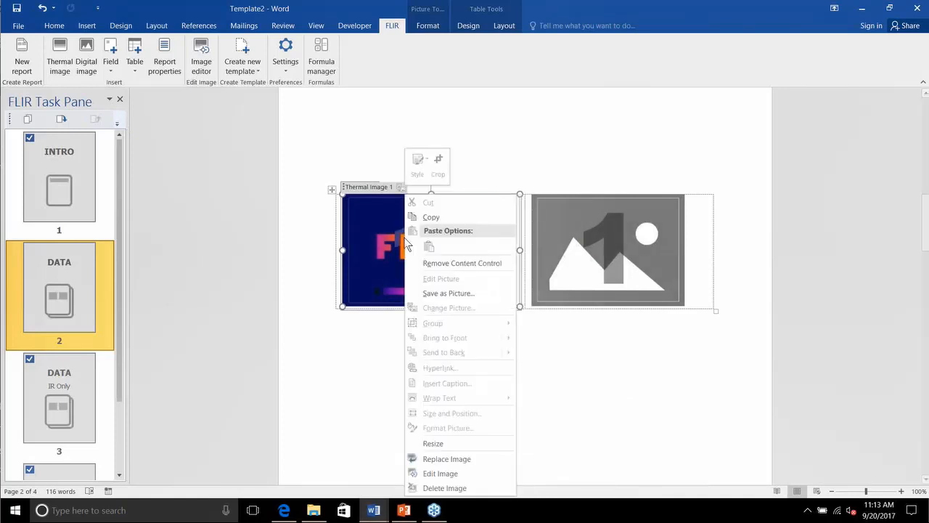
pyautogui.click(447, 444)
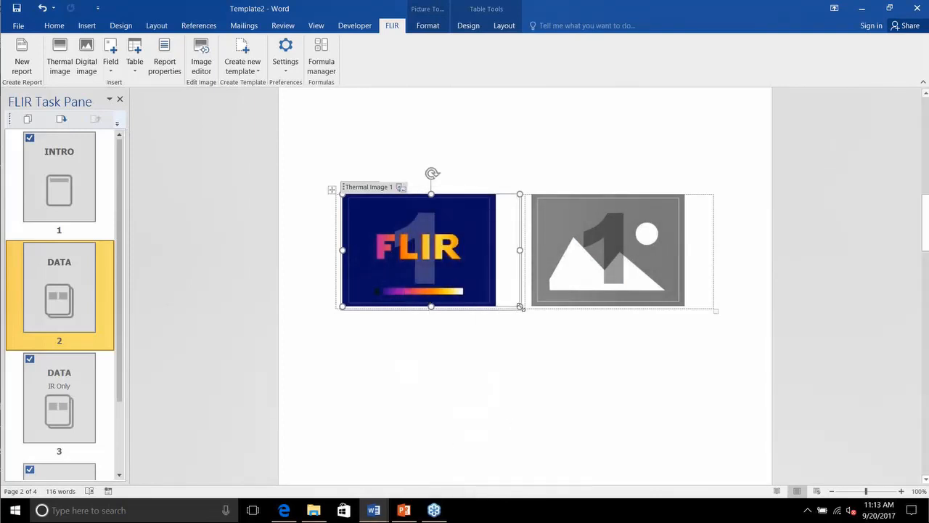
pyautogui.moveTo(519, 305)
pyautogui.mouseDown()
pyautogui.moveTo(588, 362)
pyautogui.moveTo(417, 265)
pyautogui.moveTo(531, 351)
pyautogui.moveTo(539, 322)
pyautogui.moveTo(513, 305)
pyautogui.mouseUp()
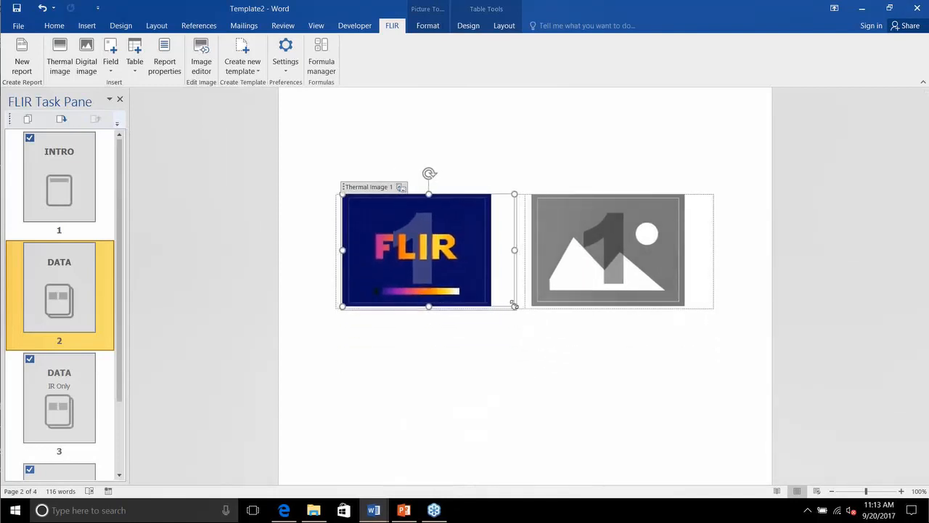
# Step: Shrink the digital image placeholder in the second cell to about three quarters of its size
pyautogui.rightClick(570, 232)
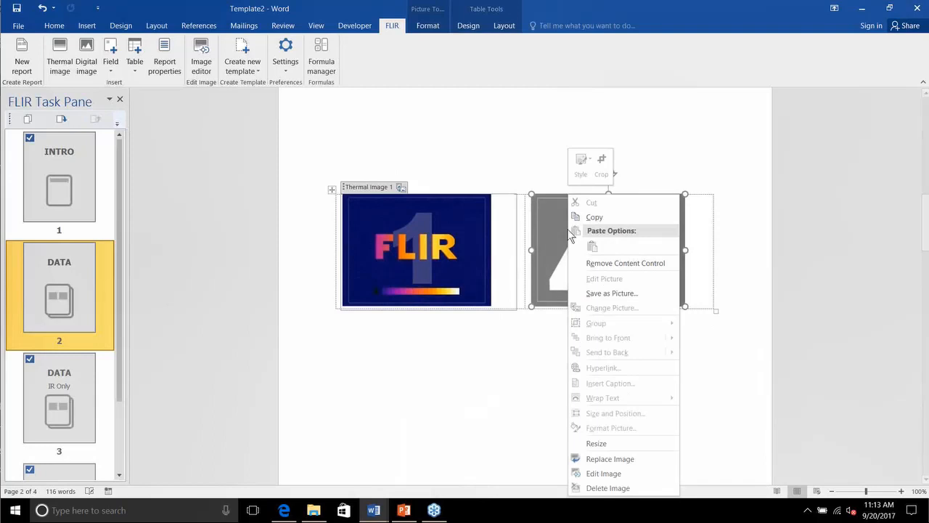
pyautogui.click(611, 440)
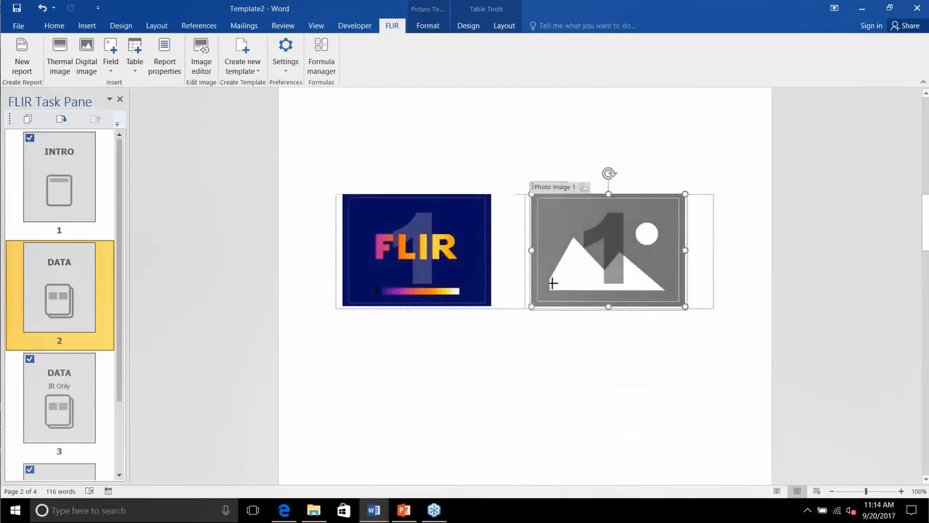
pyautogui.click(647, 279)
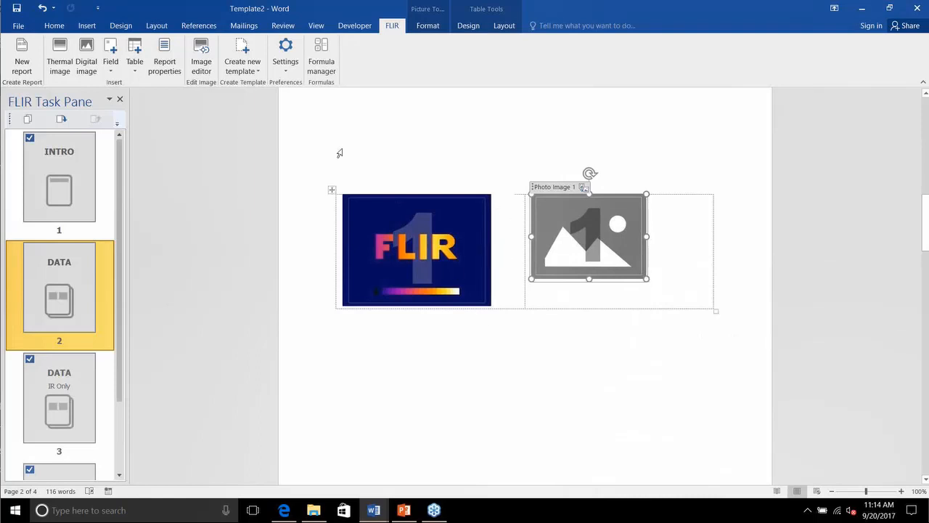
# Step: Center the digital image placeholder horizontally within its table cell
pyautogui.click(54, 25)
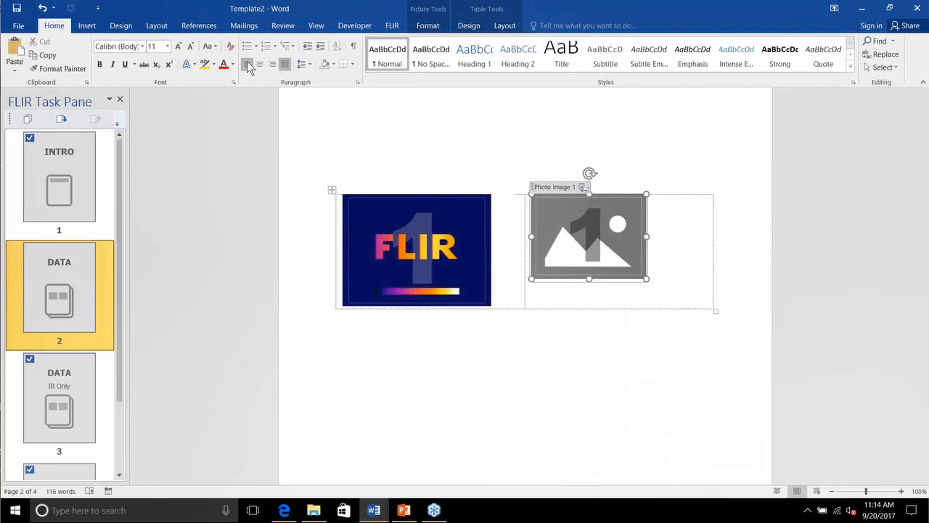
pyautogui.click(259, 64)
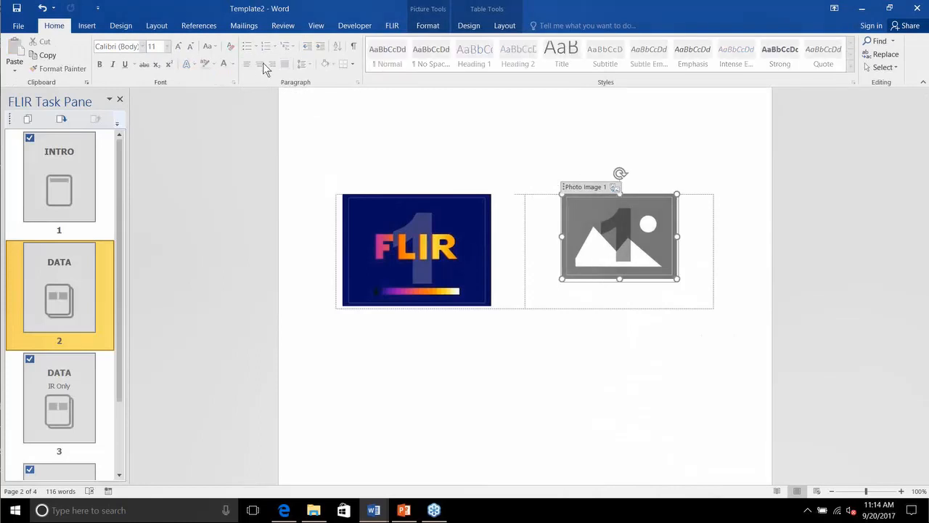
pyautogui.click(17, 9)
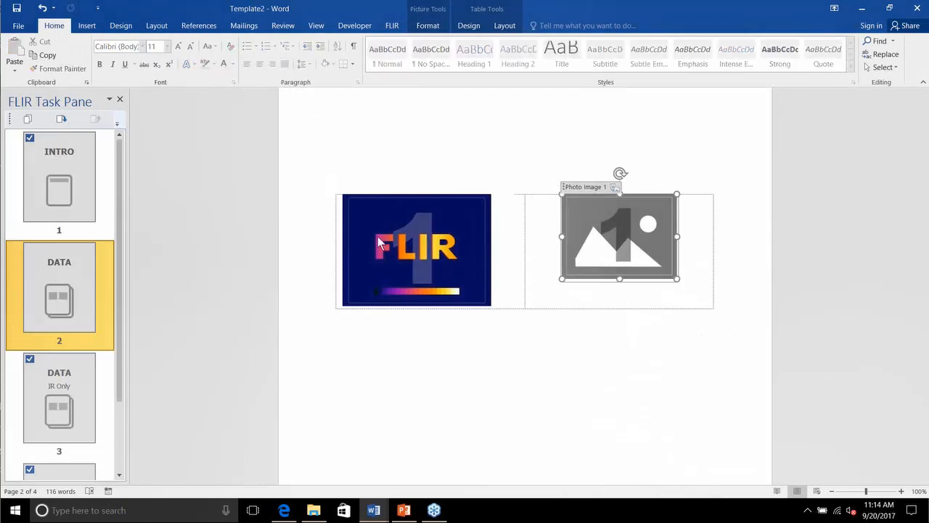
pyautogui.click(506, 358)
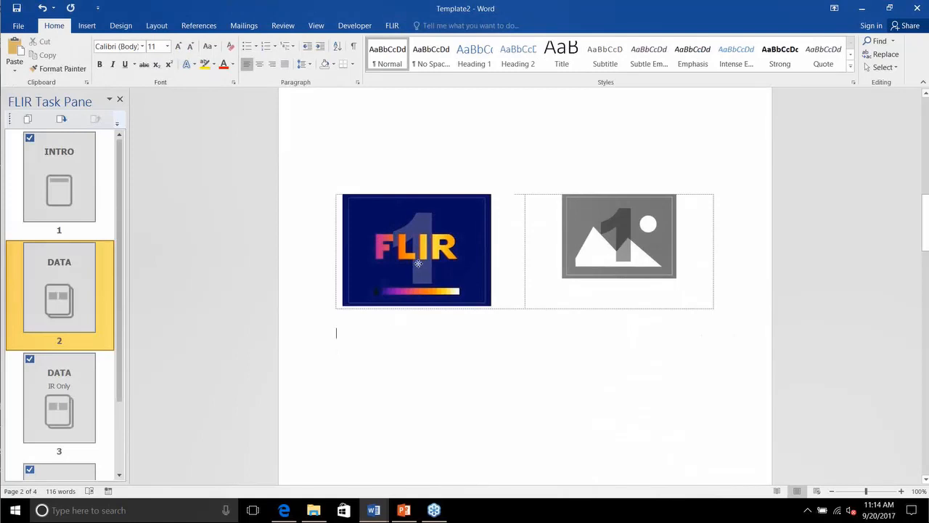
# Step: Start a new custom FLIR table on the line below the image placeholders and name it "New TABLE"
pyautogui.rightClick(419, 196)
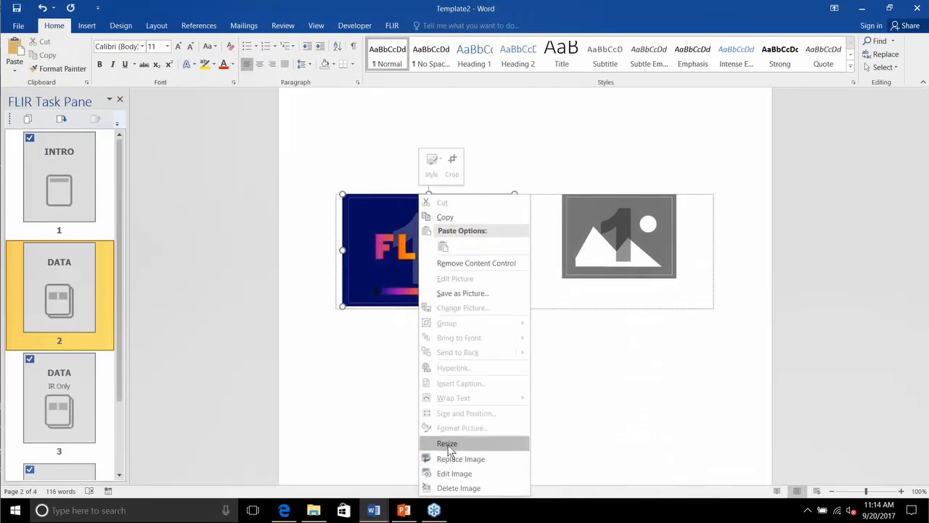
pyautogui.click(344, 332)
pyautogui.click(344, 333)
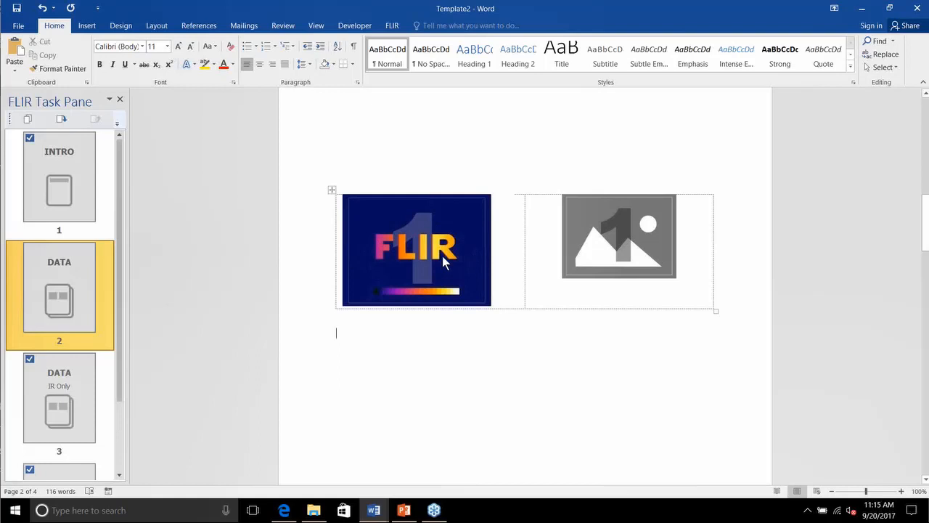
pyautogui.click(396, 27)
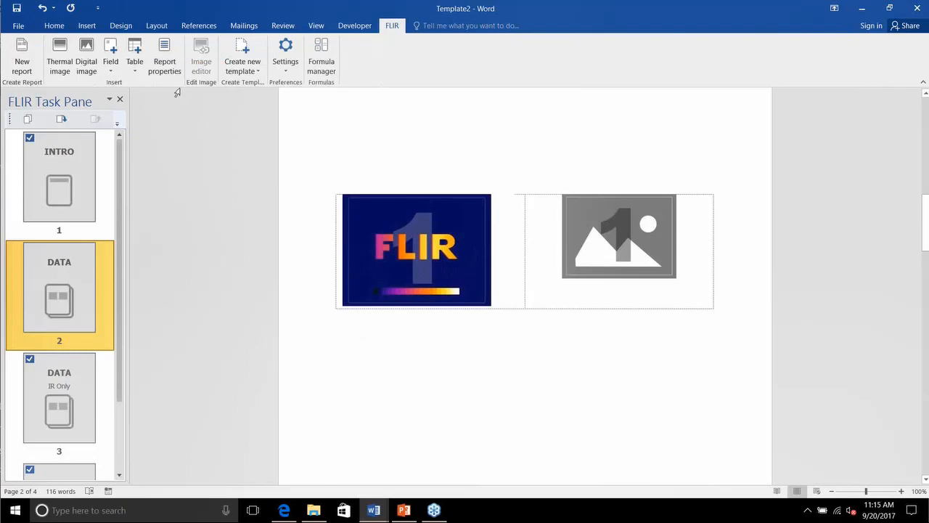
pyautogui.click(134, 72)
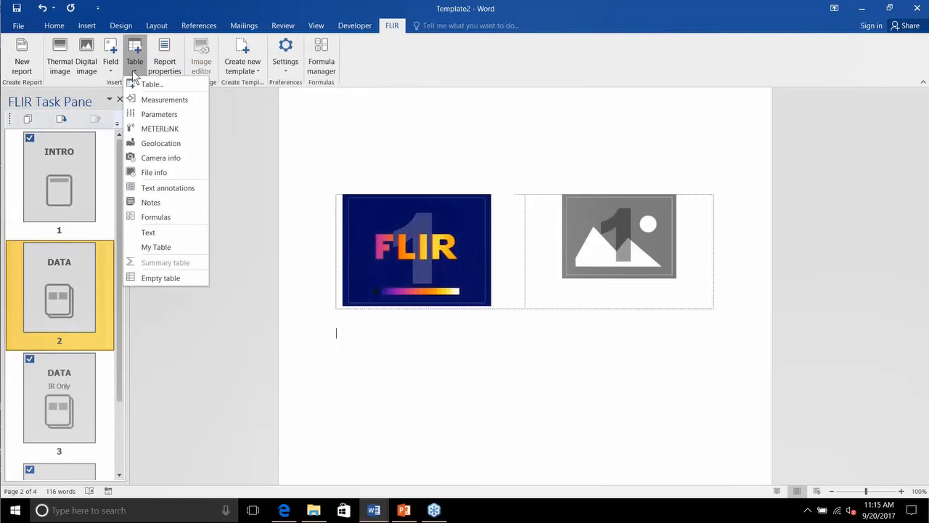
pyautogui.click(134, 76)
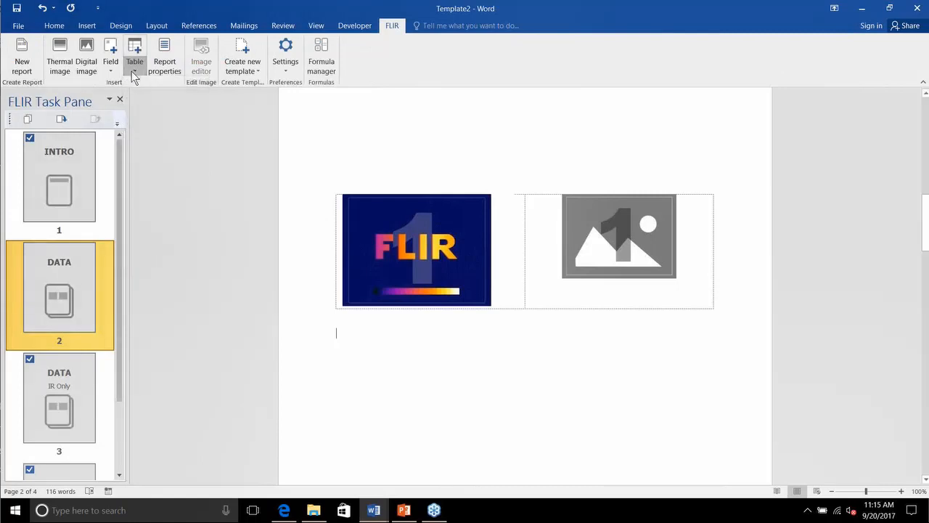
pyautogui.click(133, 75)
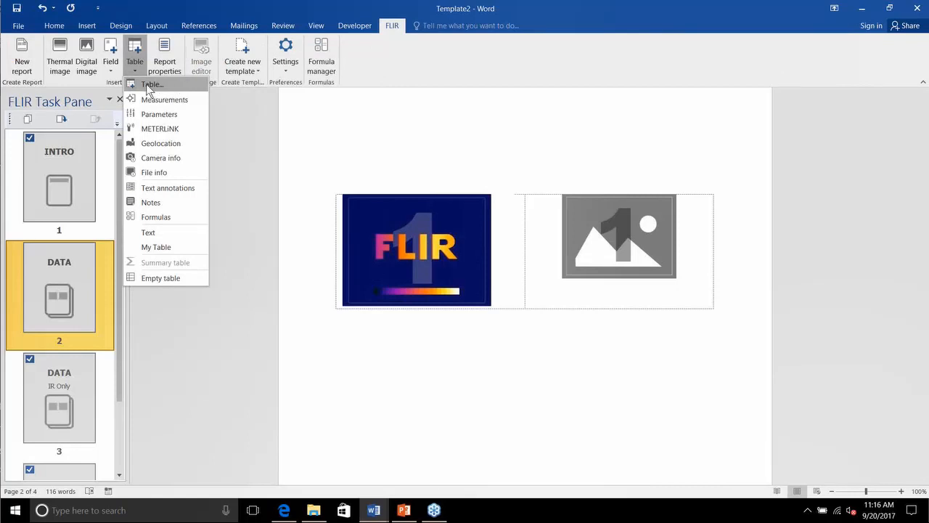
pyautogui.click(148, 87)
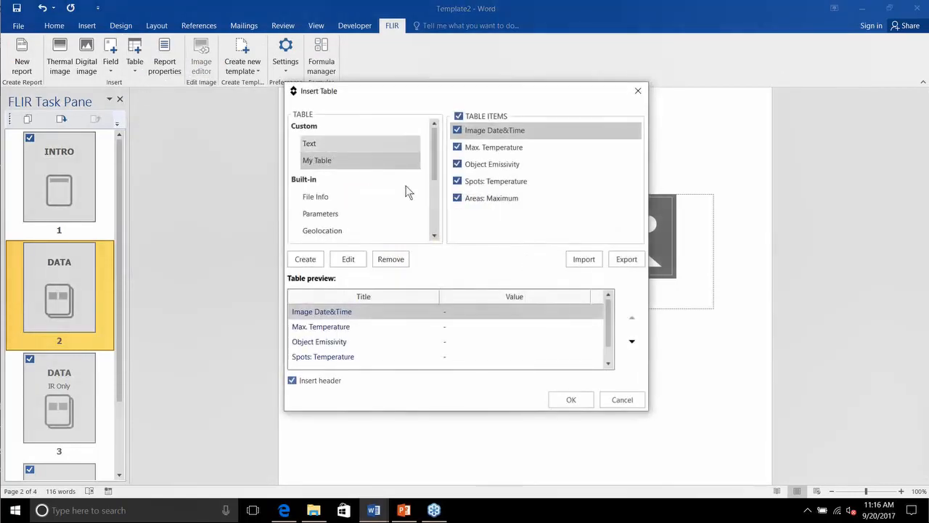
pyautogui.click(305, 266)
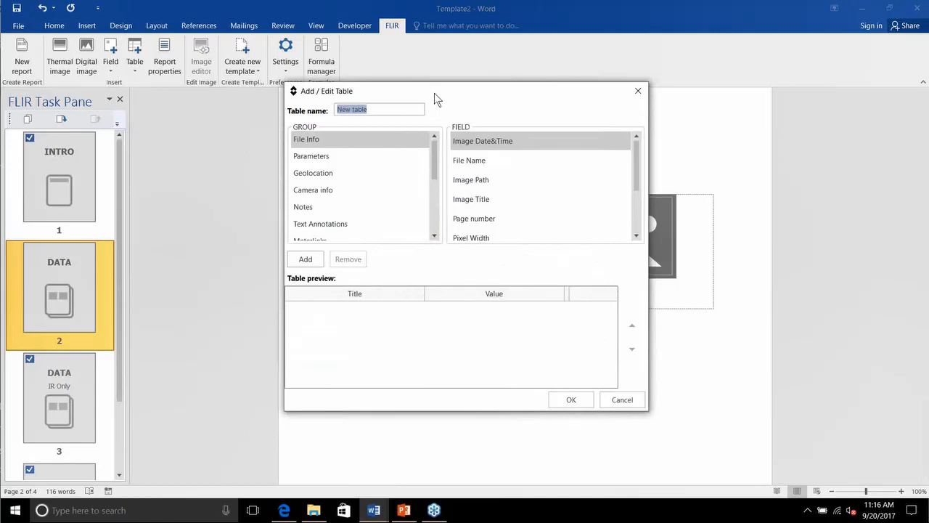
pyautogui.click(407, 111)
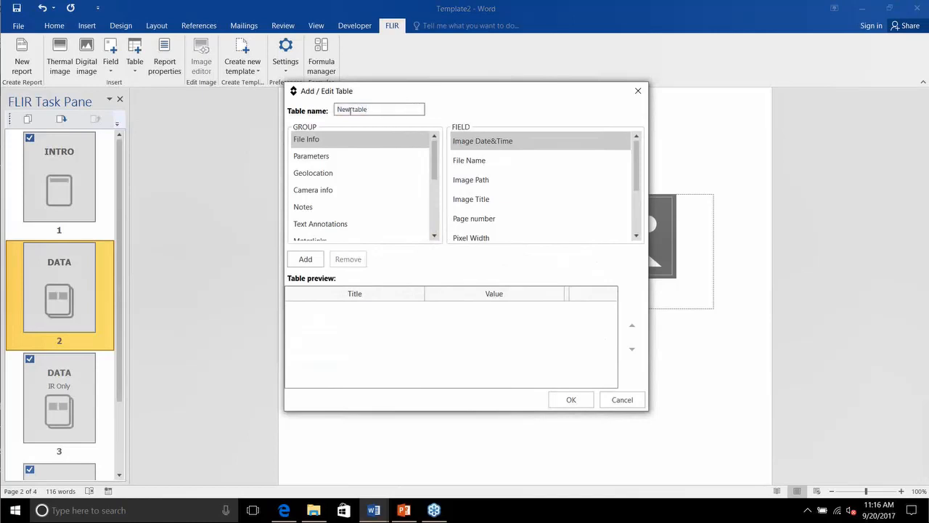
pyautogui.moveTo(350, 110); pyautogui.dragTo(319, 111)
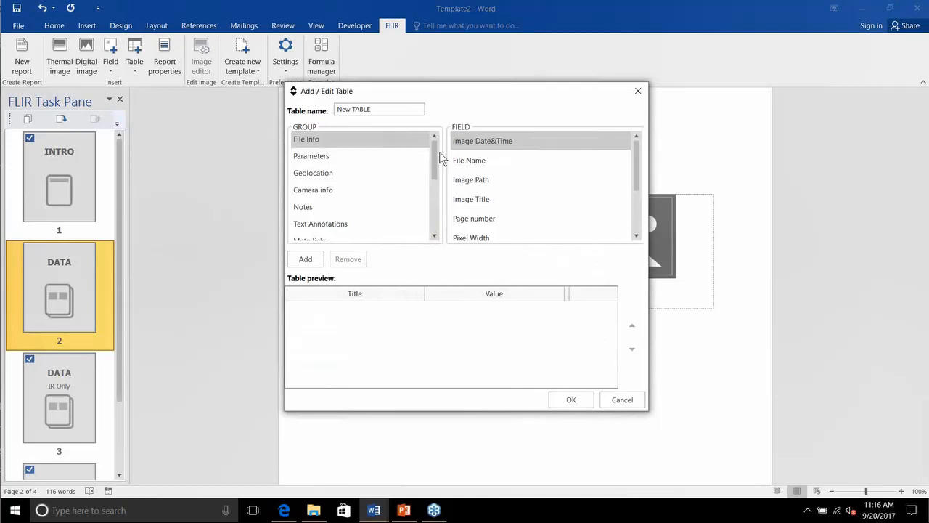
# Step: Examine the fields offered by the File Info, Parameters, Geolocation and Camera info groups
pyautogui.click(356, 160)
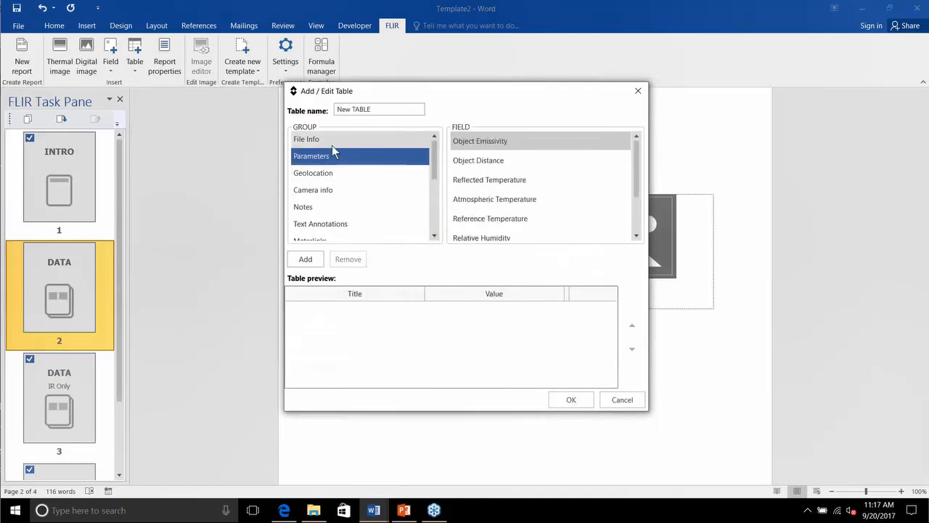
pyautogui.click(331, 139)
pyautogui.click(330, 155)
pyautogui.click(327, 176)
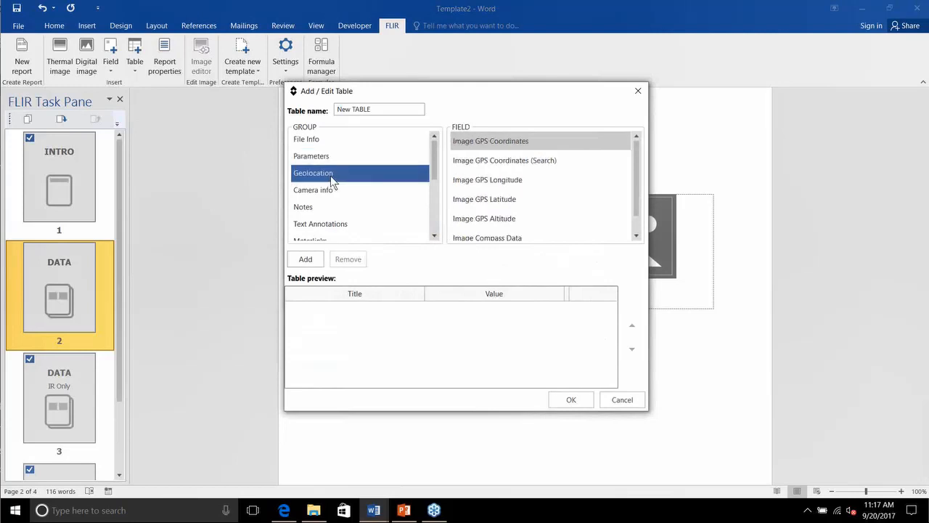
pyautogui.click(331, 189)
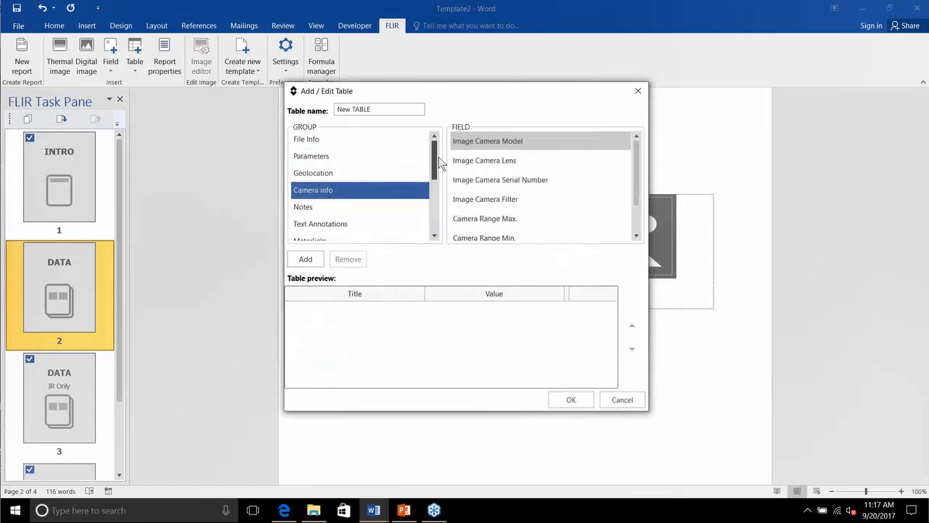
pyautogui.click(434, 201)
pyautogui.moveTo(434, 201); pyautogui.dragTo(425, 145)
# Step: Add the Image Date&Time and File Name fields from the File Info group to the new table
pyautogui.click(341, 141)
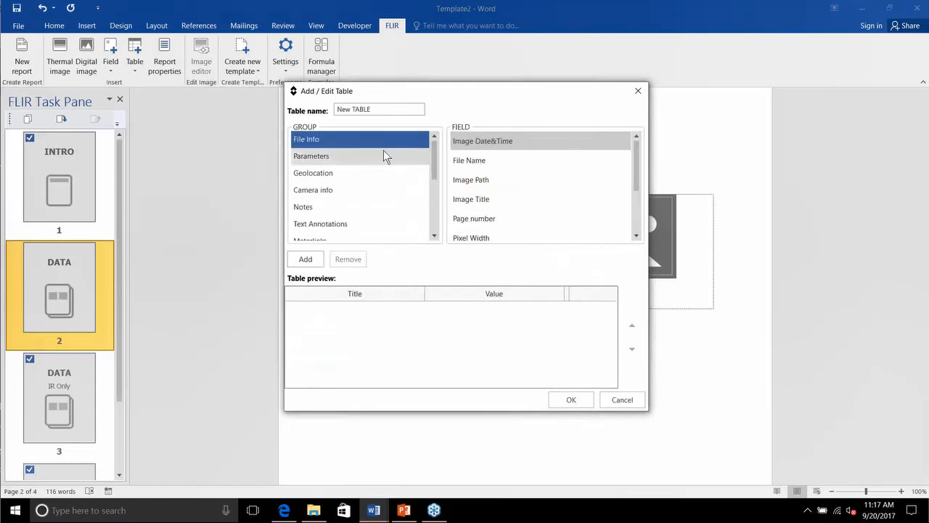
pyautogui.moveTo(485, 142)
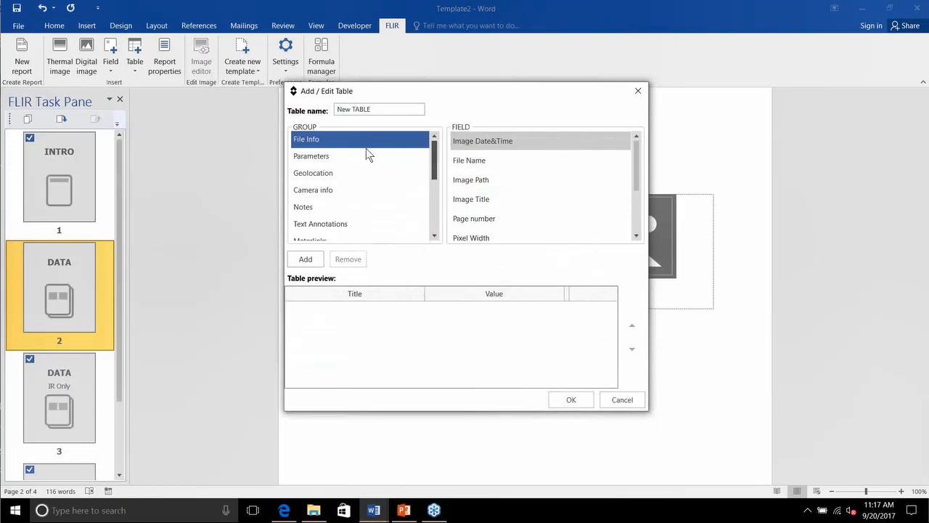
pyautogui.doubleClick(505, 141)
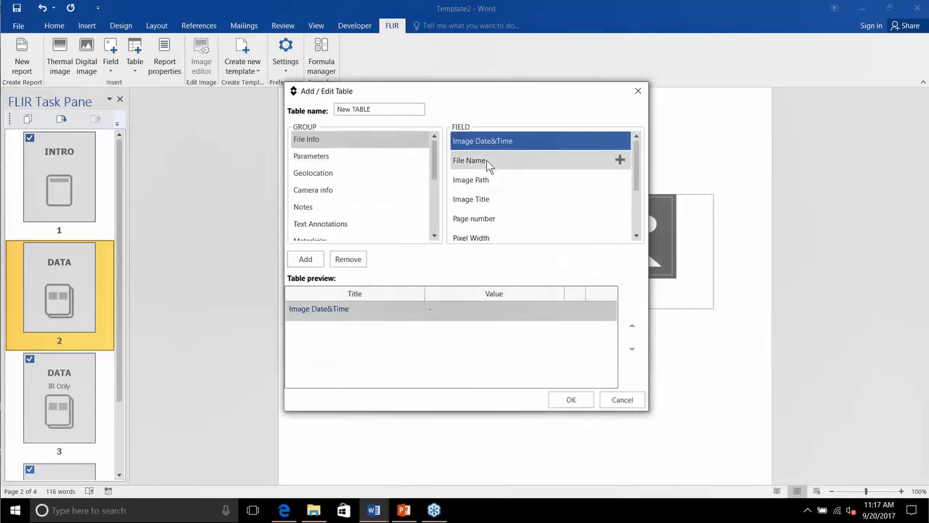
pyautogui.doubleClick(486, 160)
# Step: Add Object Emissivity from the Parameters group and Image Camera Model from the Camera info group to the table
pyautogui.click(307, 158)
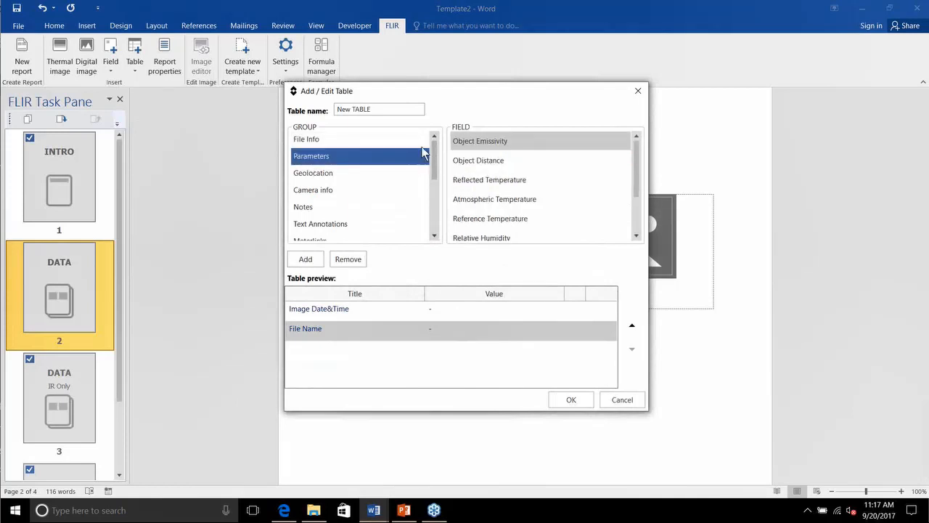
pyautogui.doubleClick(468, 142)
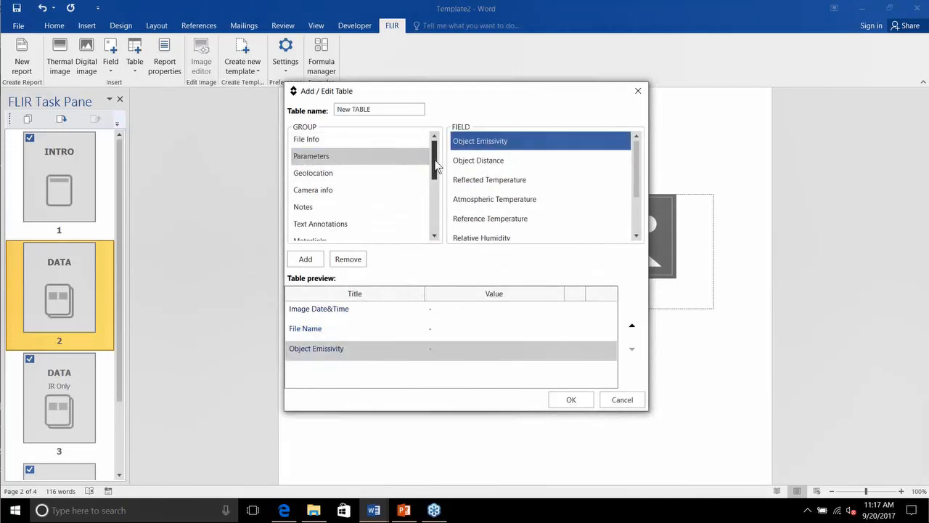
pyautogui.click(344, 189)
pyautogui.doubleClick(479, 141)
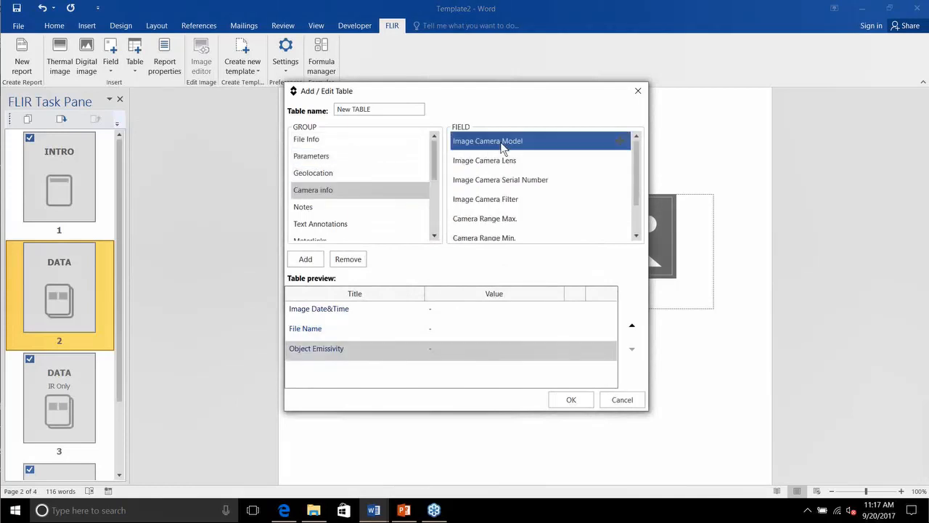
# Step: Add the Temperature field for all spotmeters to the custom table
pyautogui.moveTo(432, 162); pyautogui.dragTo(432, 197)
pyautogui.click(320, 156)
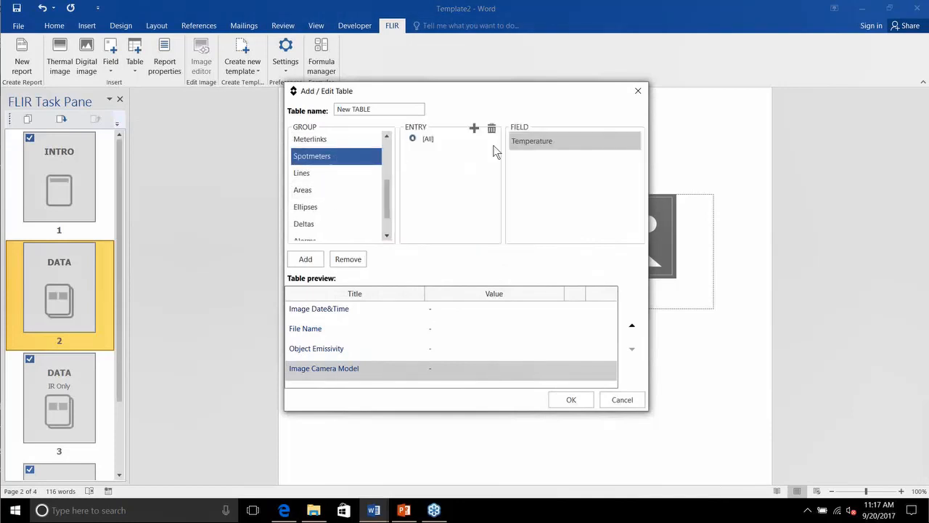
pyautogui.doubleClick(532, 142)
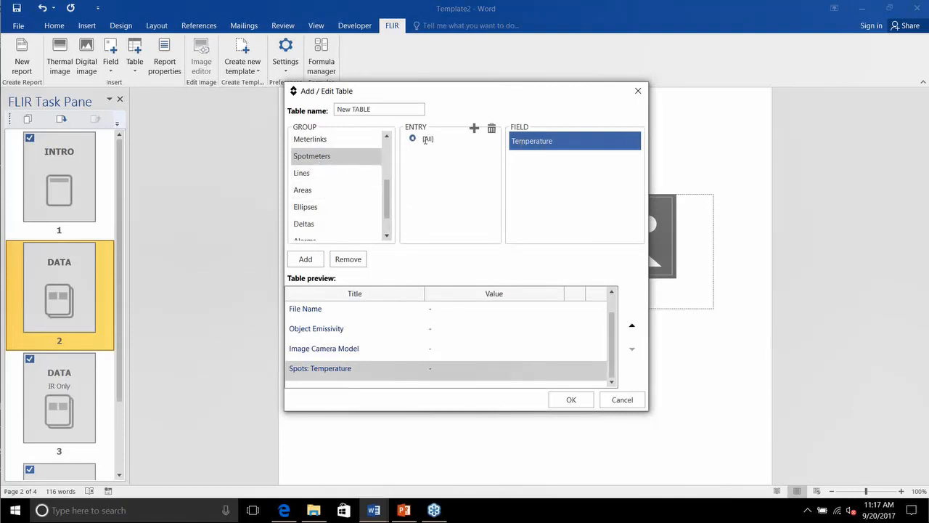
# Step: Add the Maximum field for all areas to the custom table
pyautogui.click(325, 188)
pyautogui.click(532, 161)
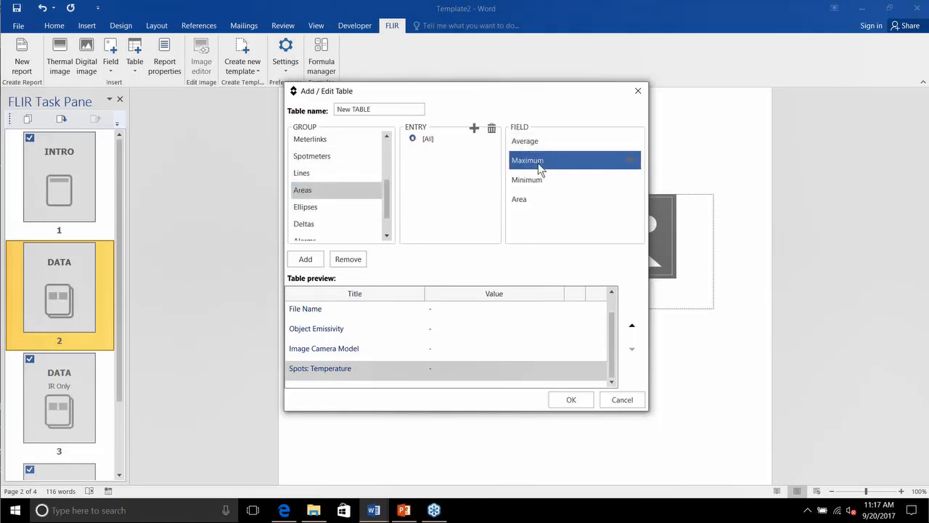
pyautogui.doubleClick(540, 163)
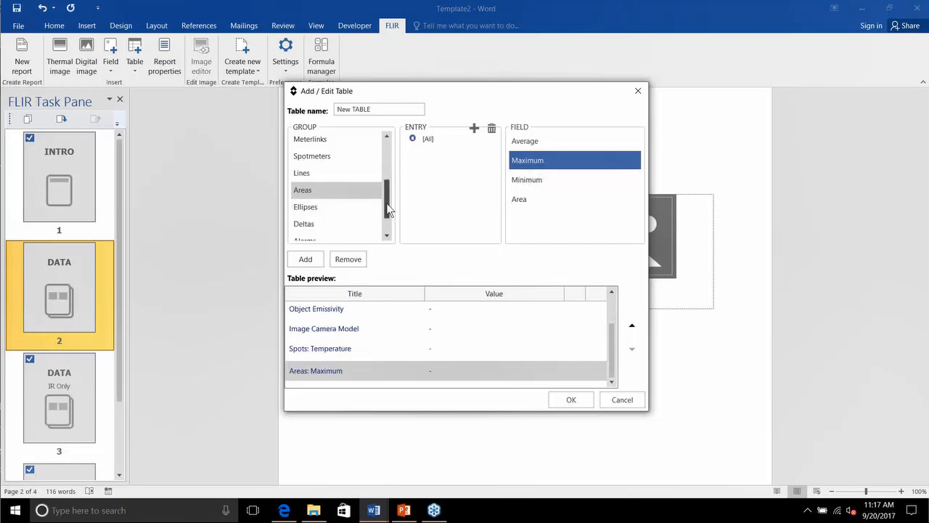
pyautogui.moveTo(387, 203); pyautogui.dragTo(387, 218)
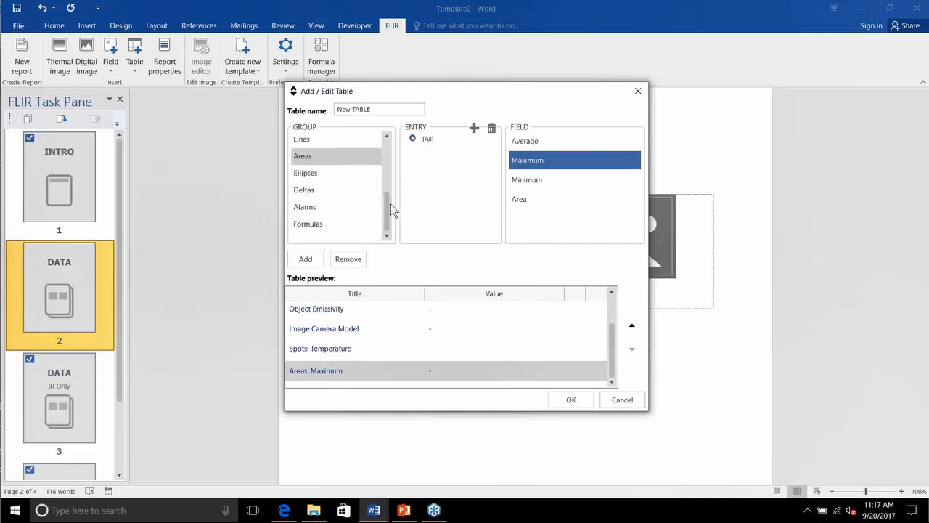
pyautogui.moveTo(391, 204); pyautogui.dragTo(393, 159)
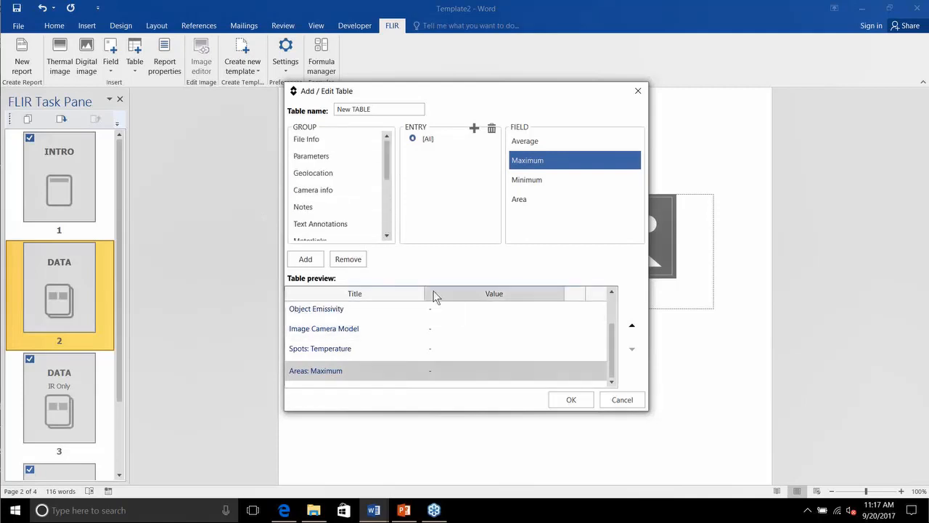
# Step: Try moving the Image Camera Model row up and down in the table preview
pyautogui.click(359, 333)
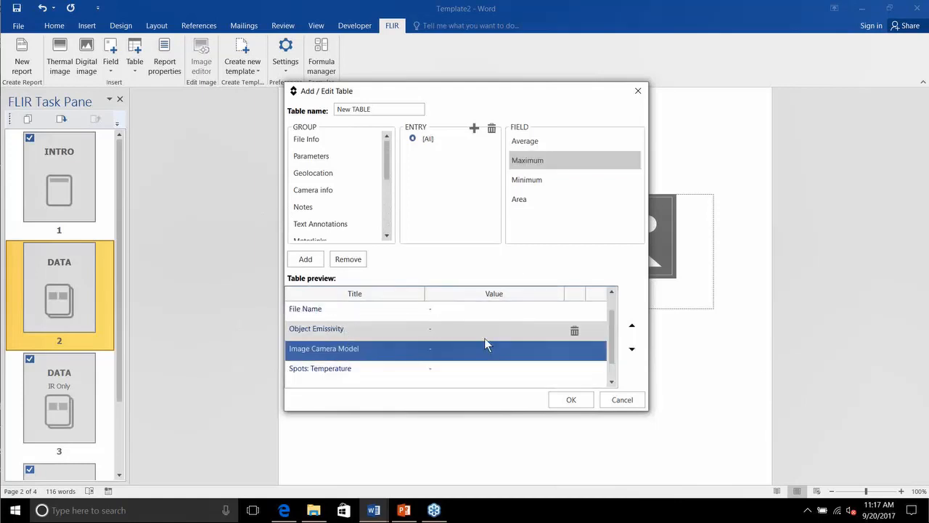
pyautogui.click(632, 328)
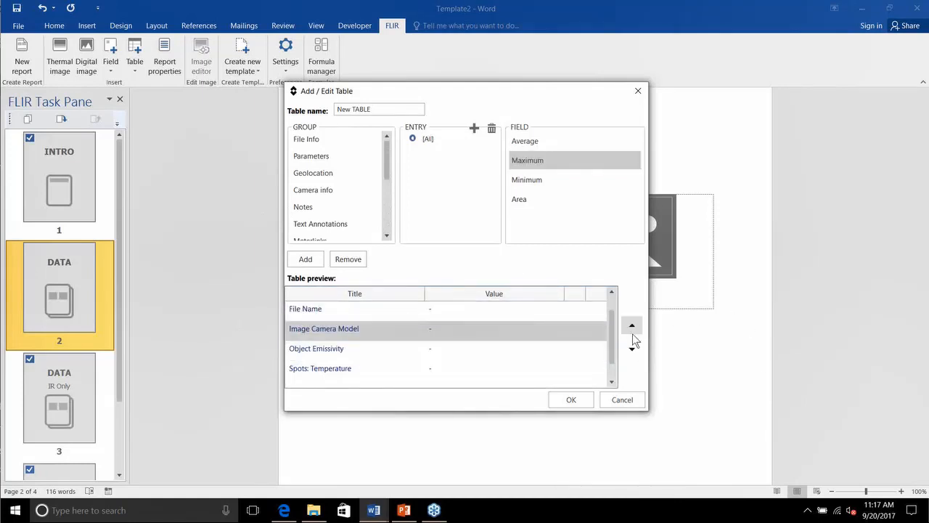
pyautogui.click(632, 350)
pyautogui.click(632, 349)
pyautogui.click(632, 327)
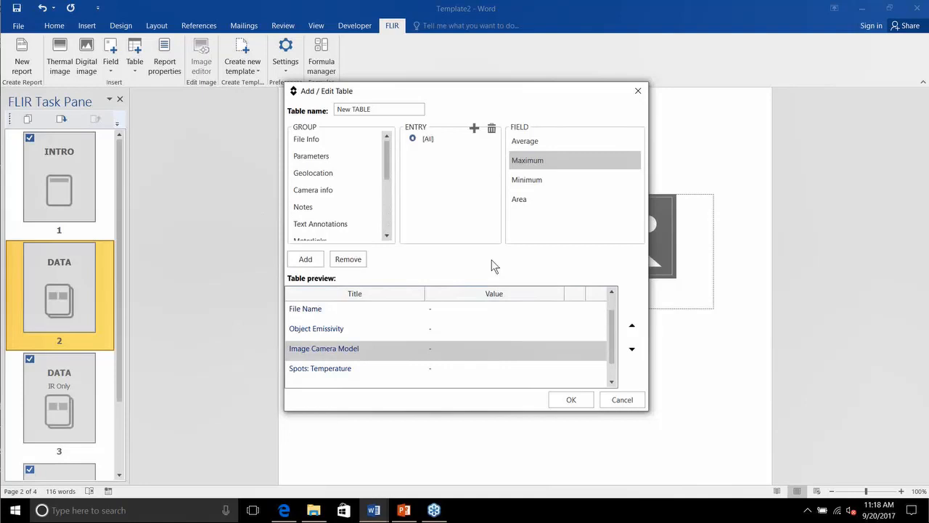
# Step: Save the custom table definition and insert New TABLE with its header below the image placeholders
pyautogui.click(565, 403)
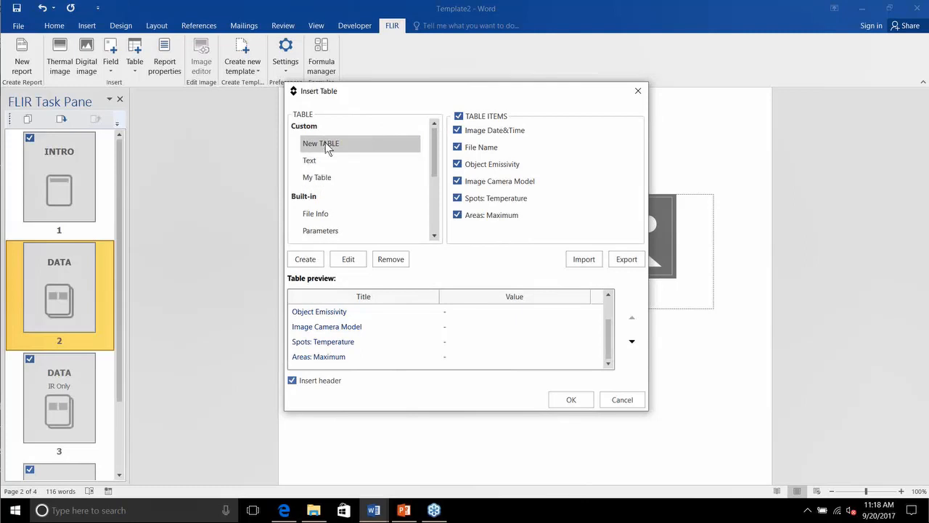
pyautogui.click(325, 143)
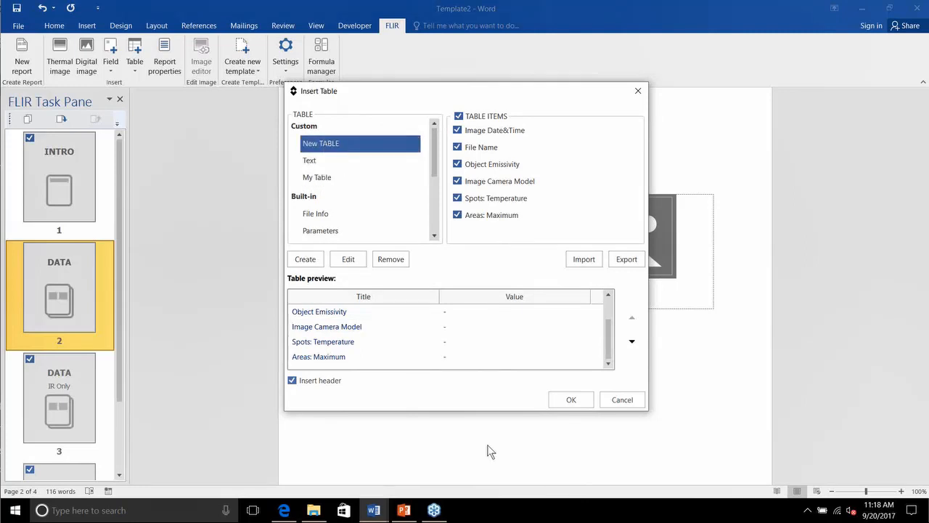
pyautogui.click(563, 400)
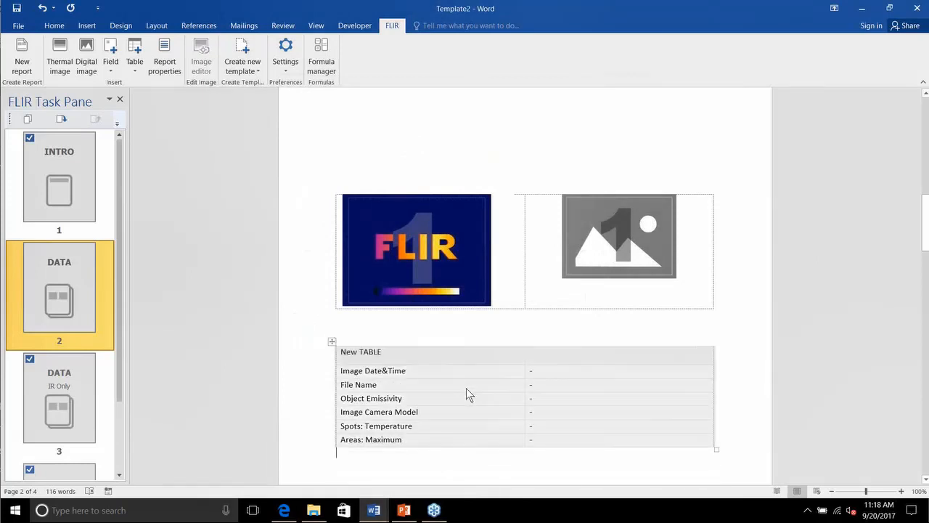
pyautogui.scroll(-4, 427, 348)
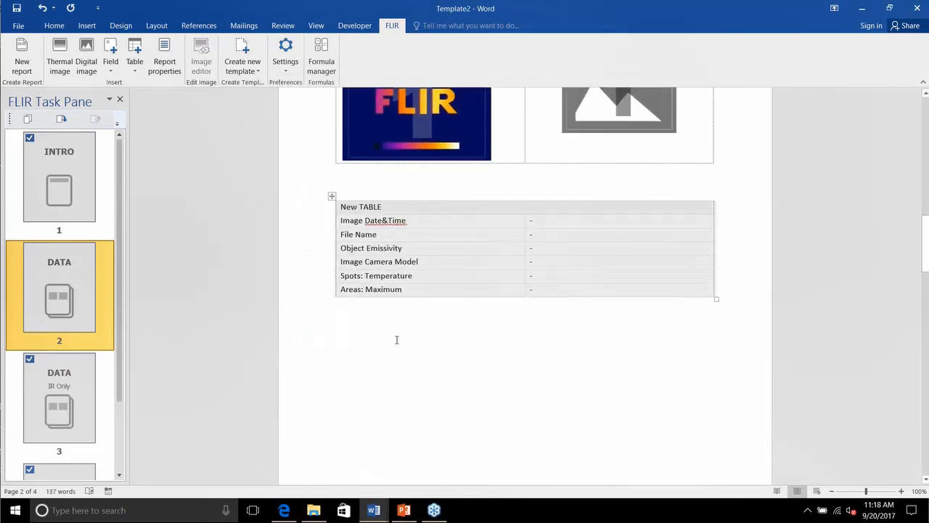
# Step: Insert the custom Text table with the Text Annotations: Value and Note items below New TABLE
pyautogui.click(388, 323)
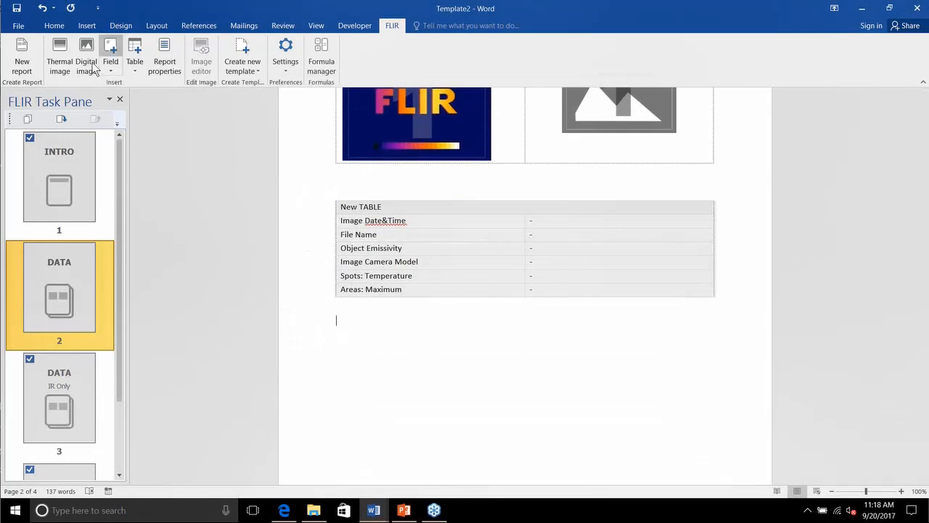
pyautogui.click(132, 65)
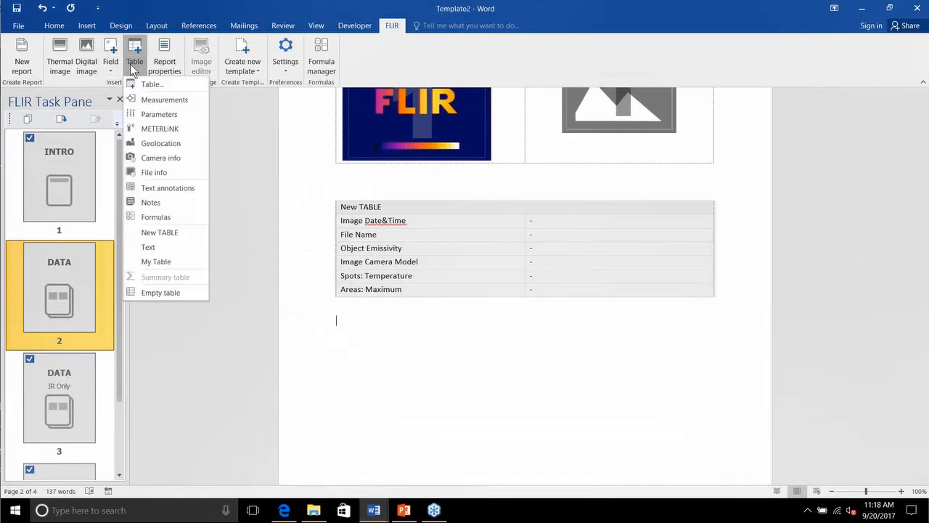
pyautogui.click(147, 248)
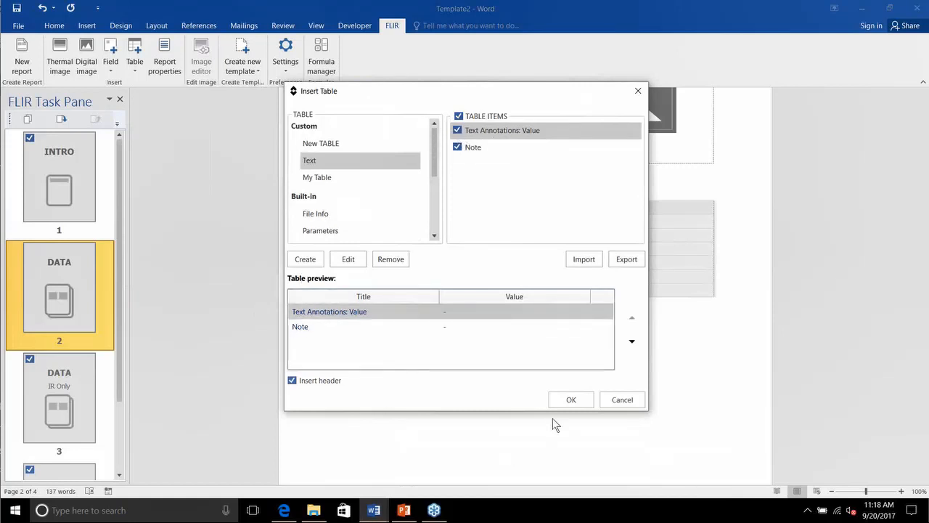
pyautogui.click(562, 398)
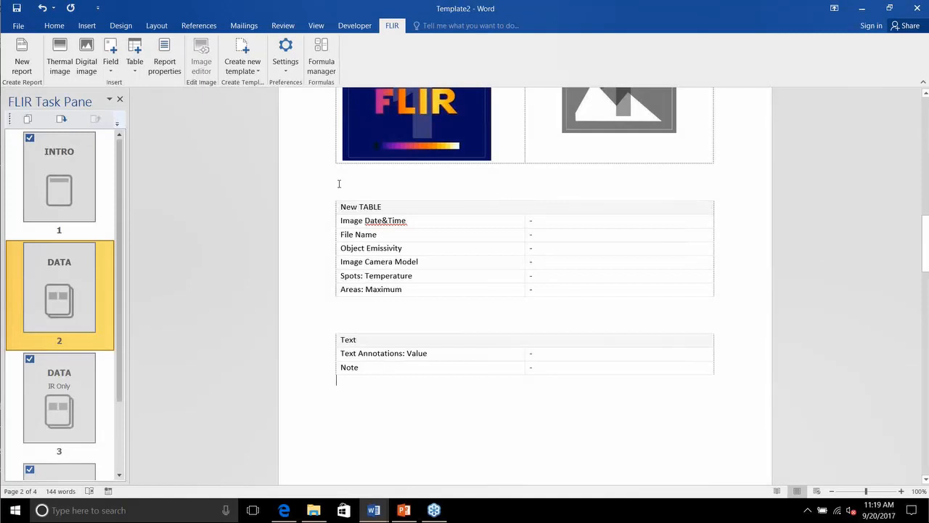
pyautogui.click(135, 64)
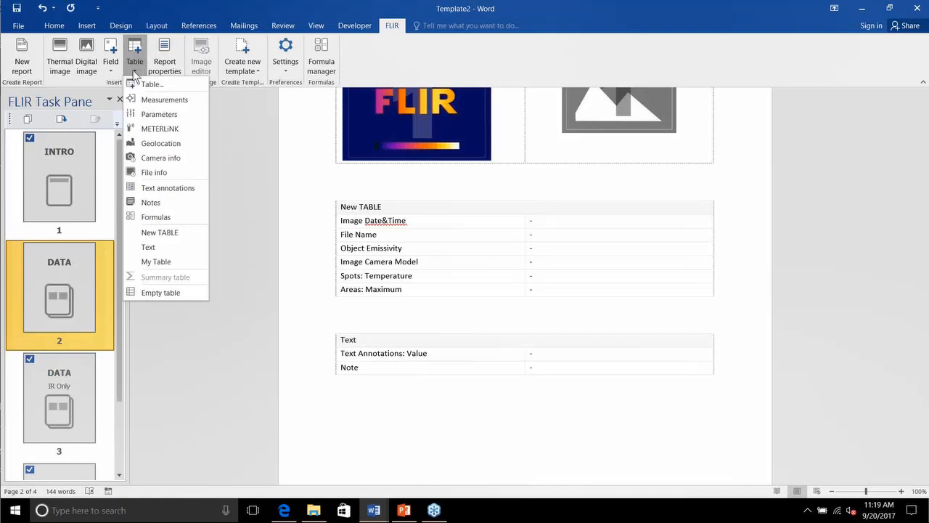
pyautogui.click(167, 85)
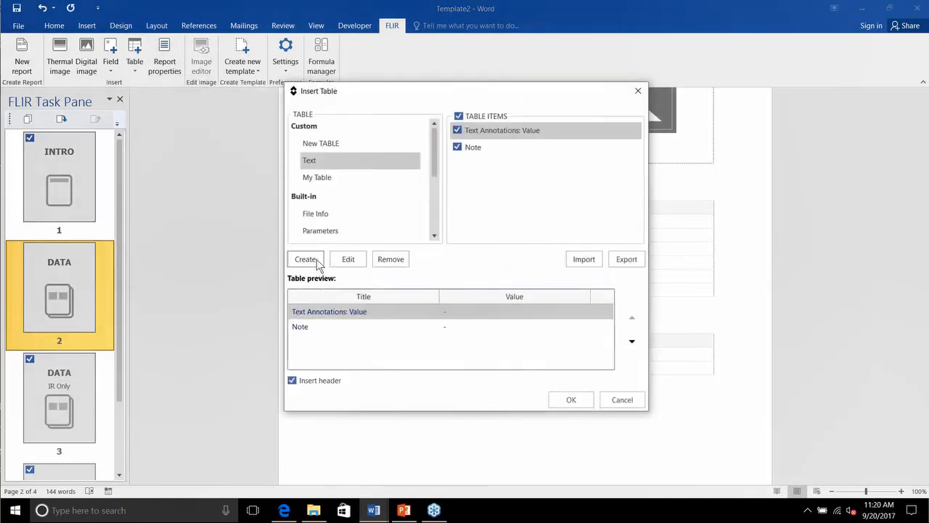
pyautogui.click(305, 259)
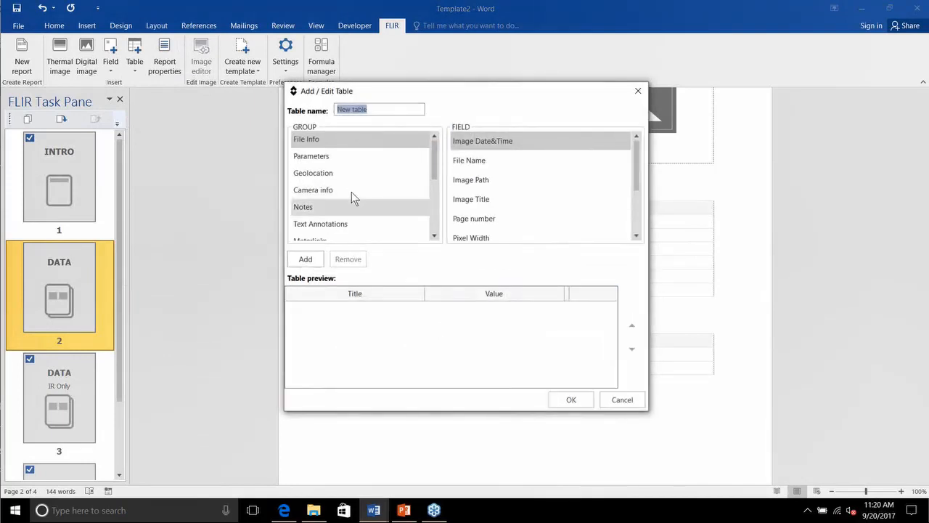
pyautogui.doubleClick(486, 147)
pyautogui.doubleClick(481, 159)
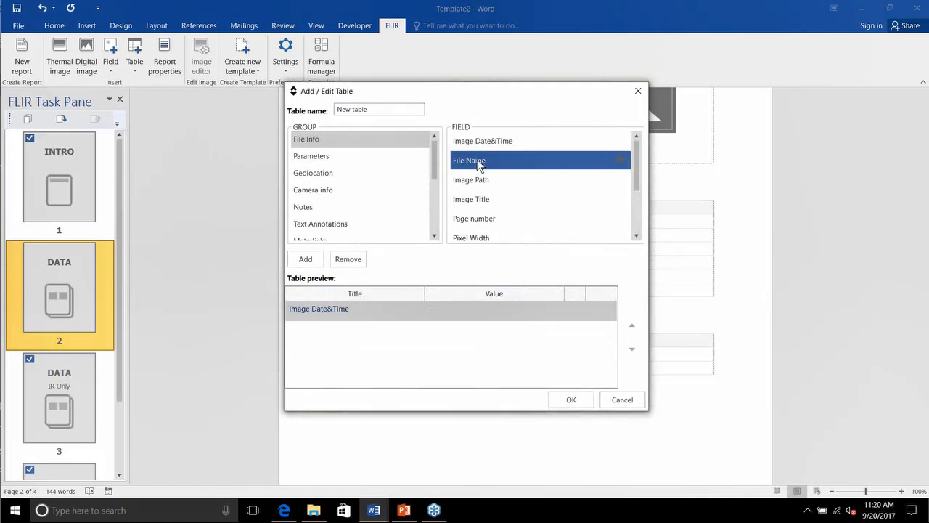
pyautogui.click(301, 175)
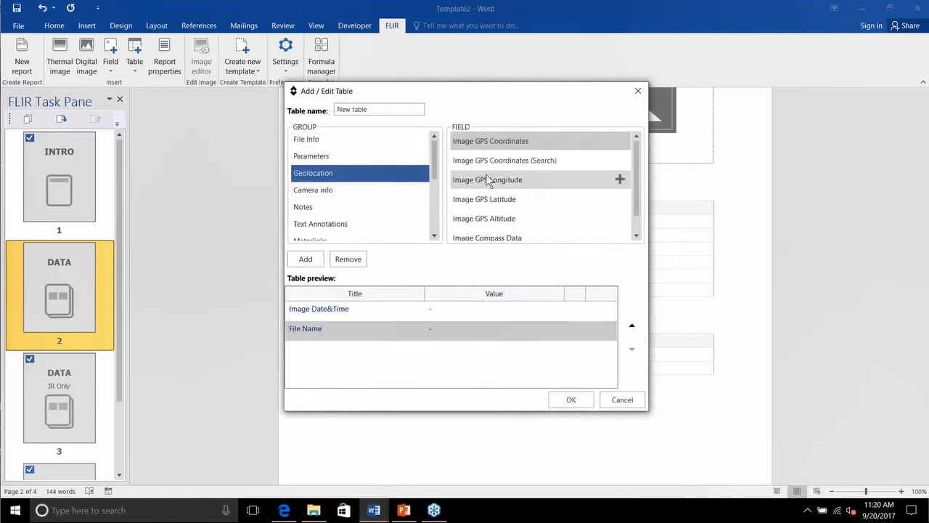
pyautogui.click(615, 397)
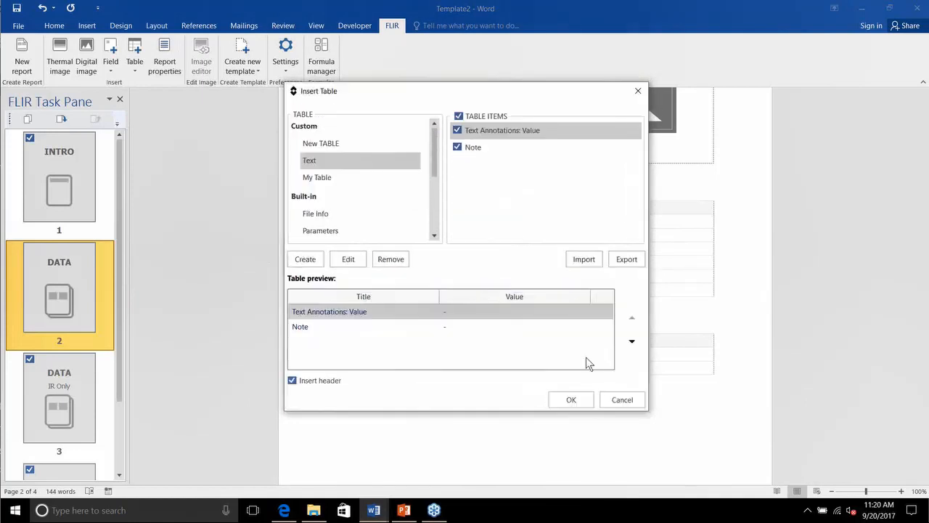
pyautogui.click(618, 399)
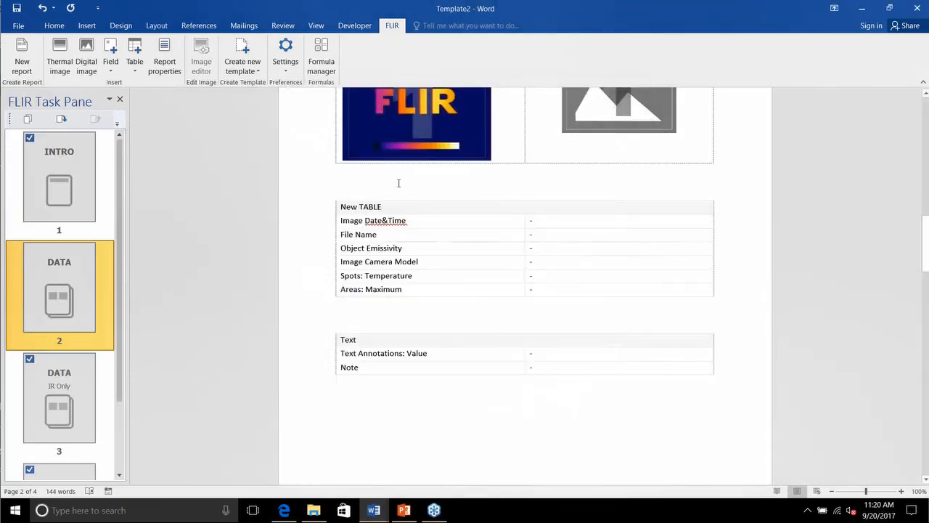
# Step: Try several table styles on the whole New TABLE, ending with the plain full grid with solid black borders
pyautogui.click(350, 175)
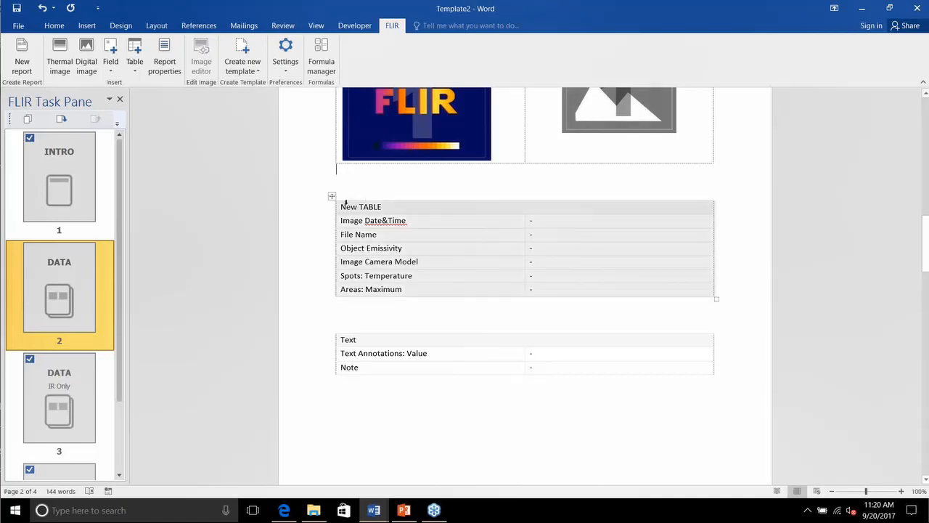
pyautogui.click(331, 196)
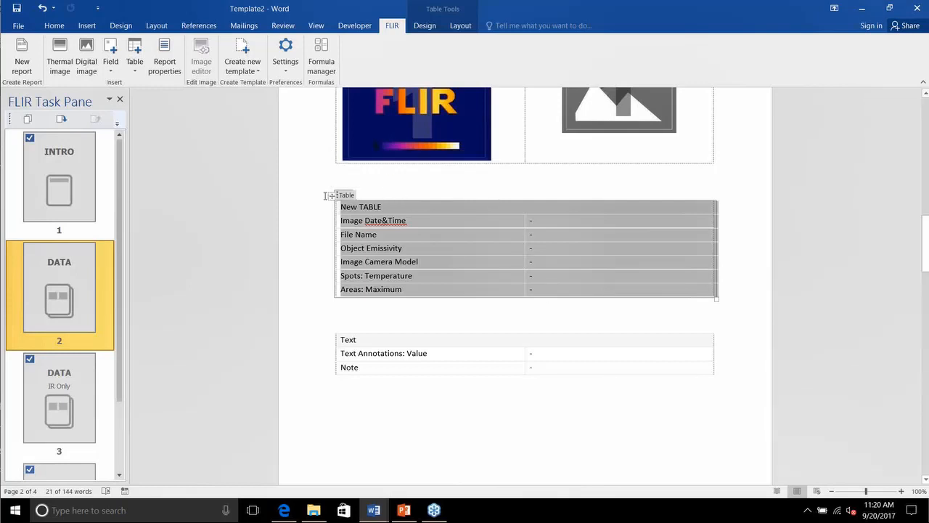
pyautogui.click(426, 26)
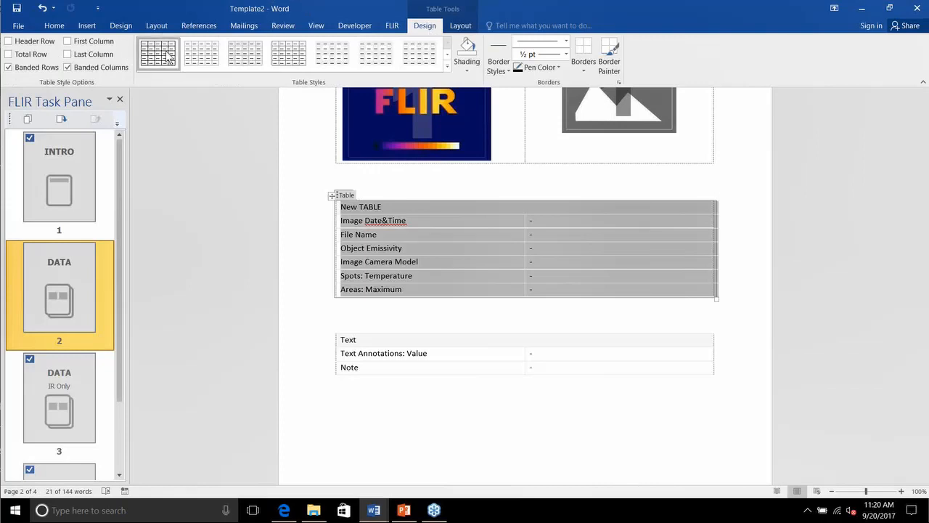
pyautogui.click(203, 57)
pyautogui.click(258, 57)
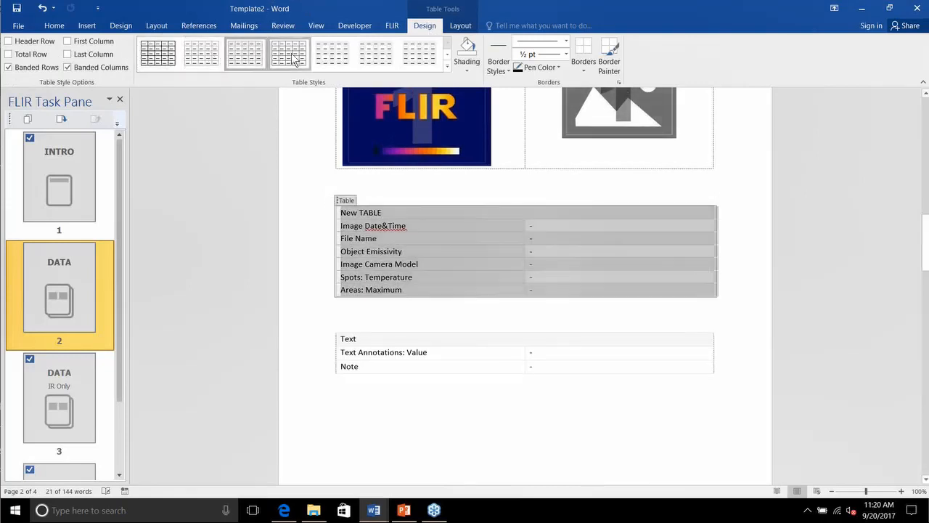
pyautogui.click(292, 58)
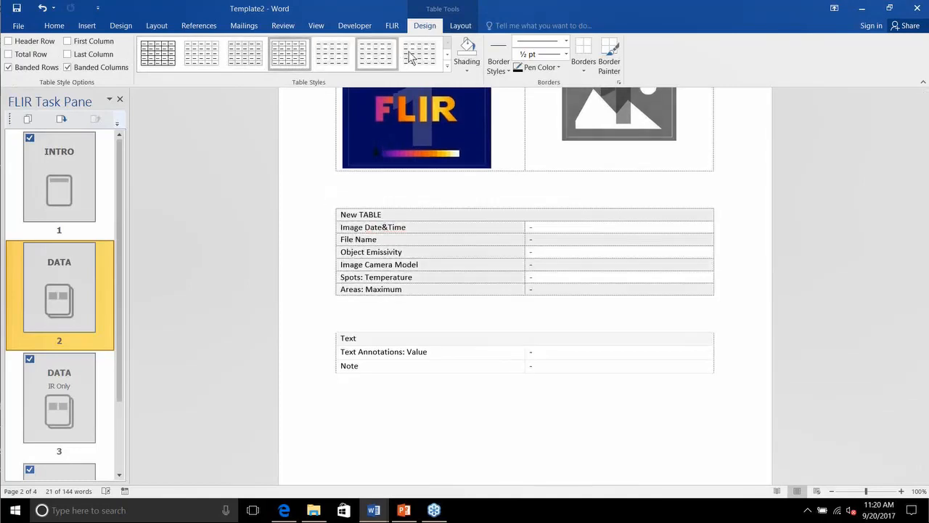
pyautogui.click(169, 56)
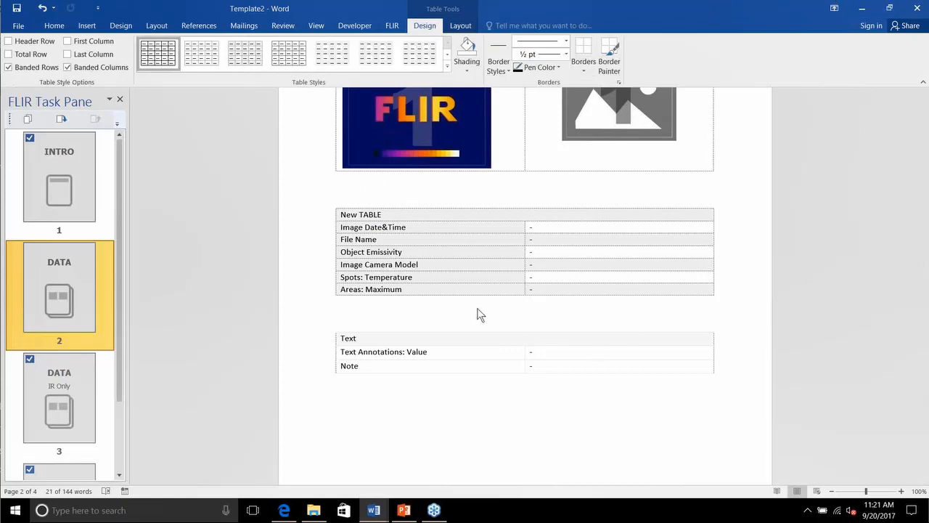
pyautogui.click(392, 25)
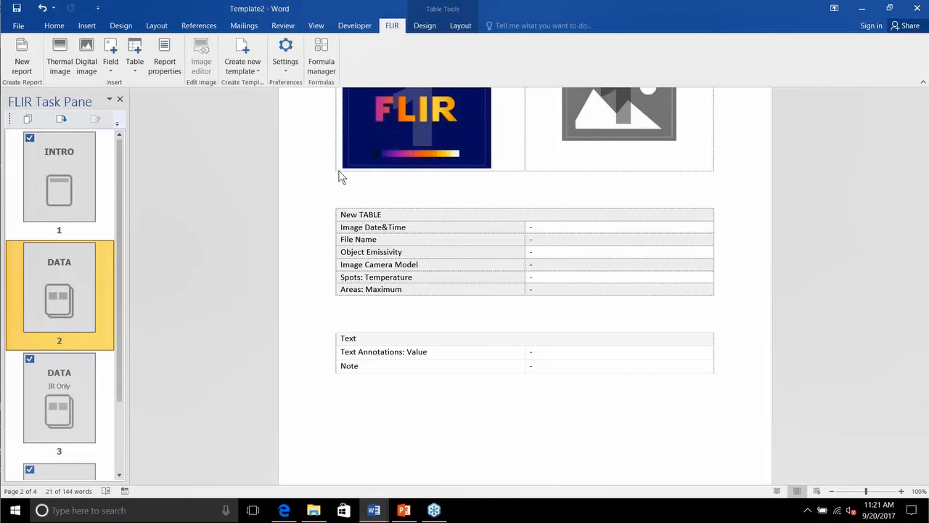
pyautogui.rightClick(361, 240)
pyautogui.click(375, 241)
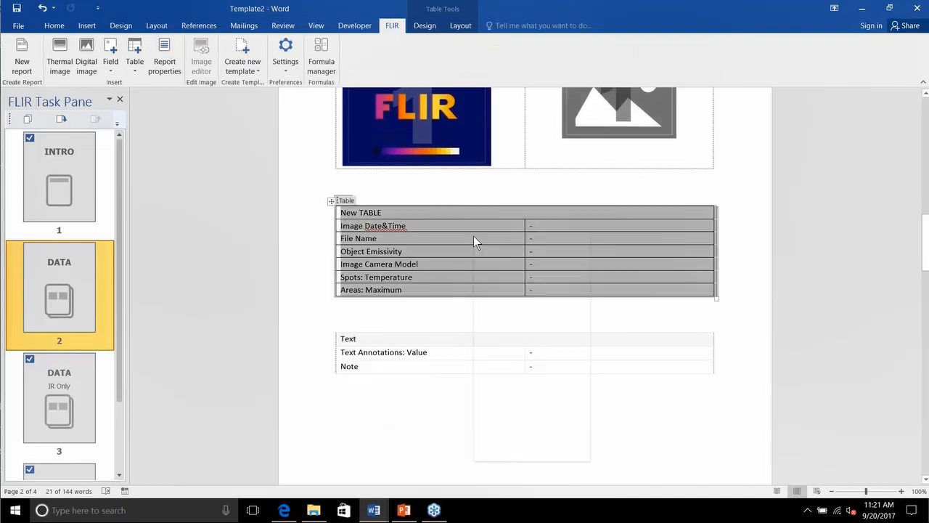
pyautogui.rightClick(473, 236)
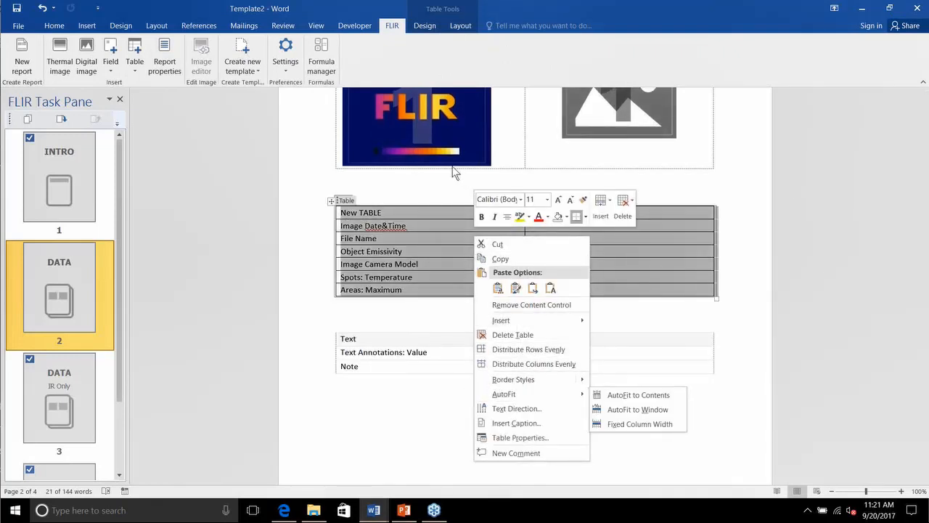
pyautogui.click(363, 174)
pyautogui.click(357, 183)
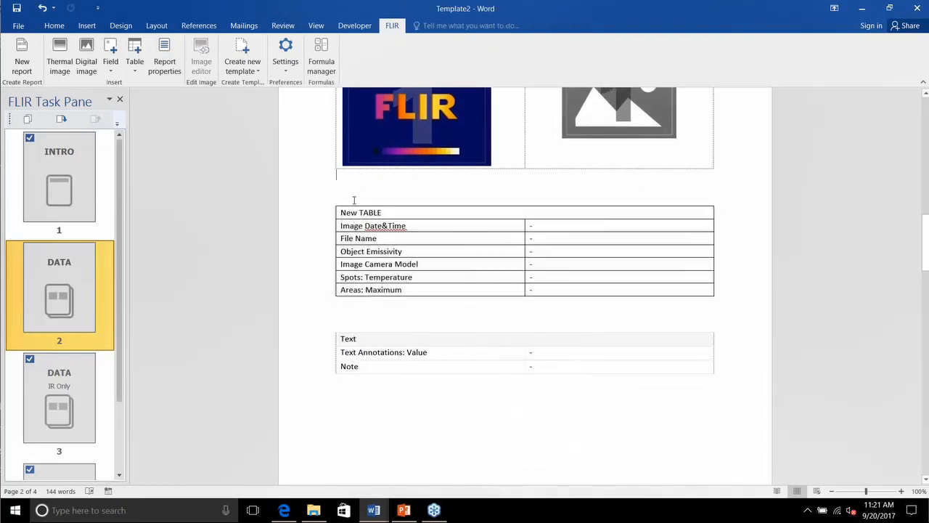
pyautogui.click(331, 200)
pyautogui.click(394, 236)
pyautogui.rightClick(394, 235)
pyautogui.press('Escape')
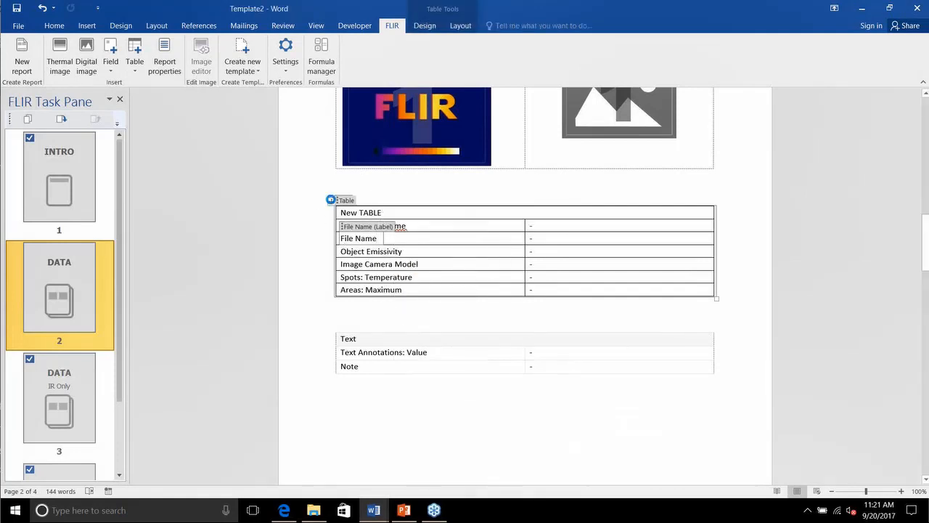
# Step: Delete the entire New TABLE from the data page, keeping the Text table
pyautogui.click(331, 200)
pyautogui.rightClick(356, 215)
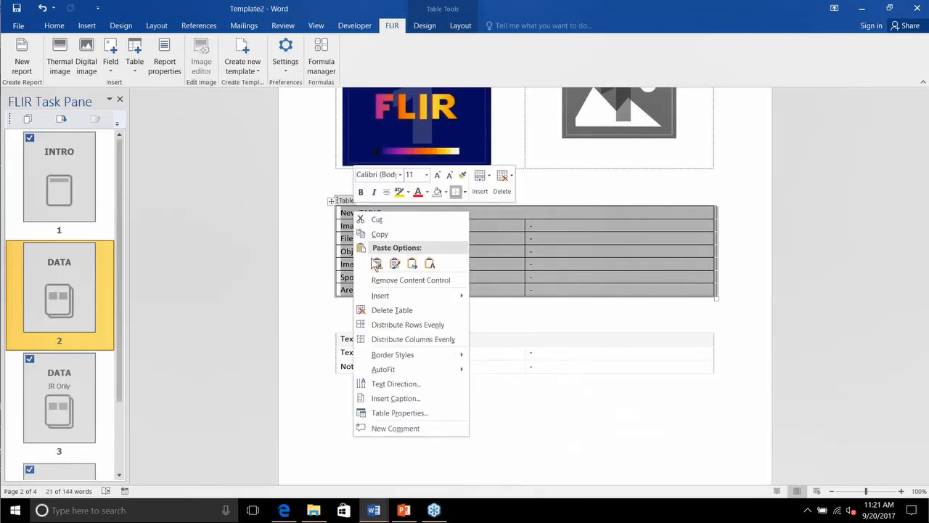
pyautogui.click(384, 309)
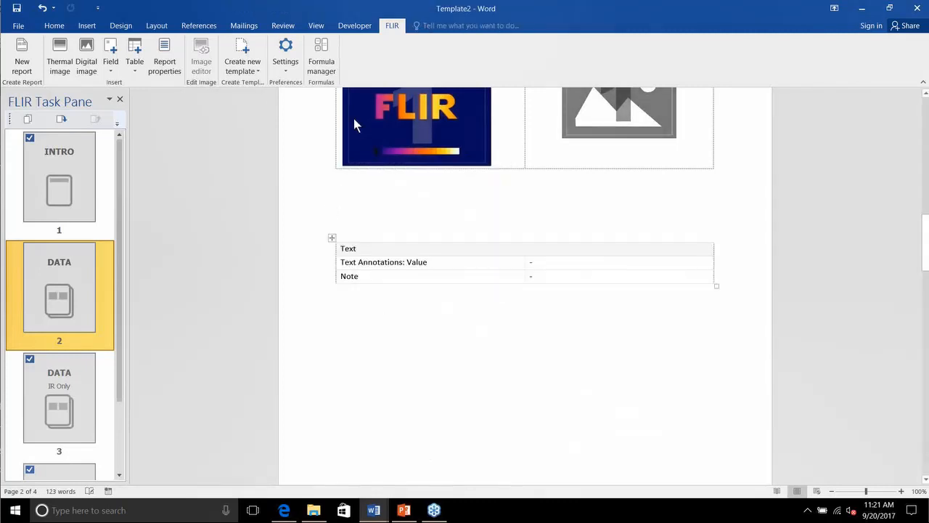
pyautogui.click(133, 68)
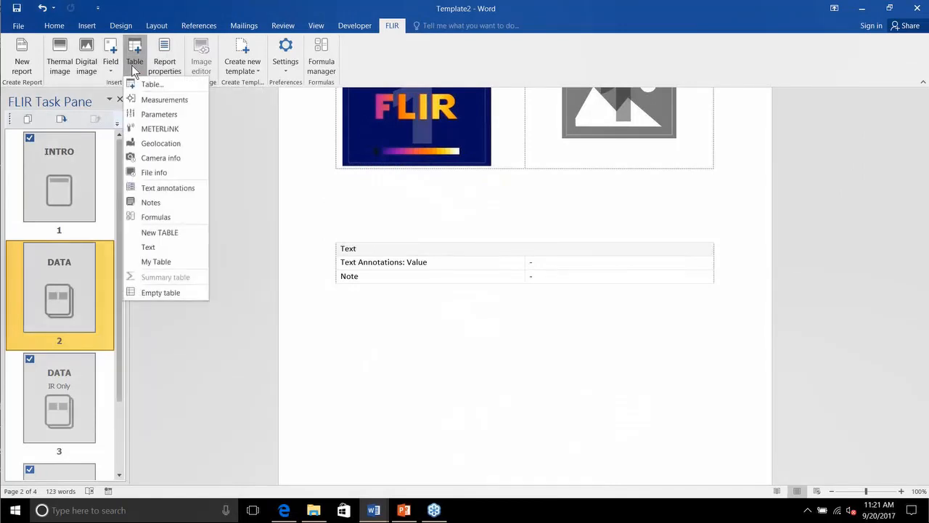
pyautogui.click(163, 231)
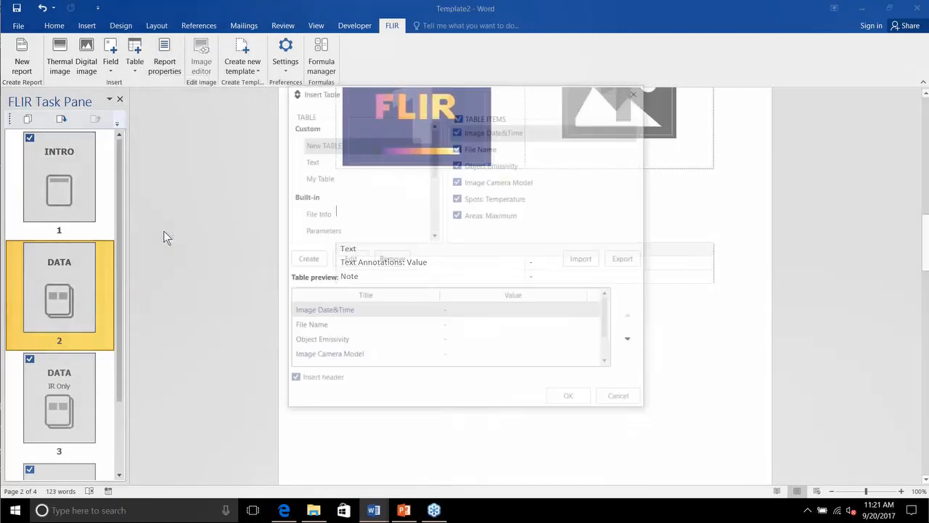
pyautogui.click(520, 313)
pyautogui.click(379, 338)
pyautogui.click(373, 328)
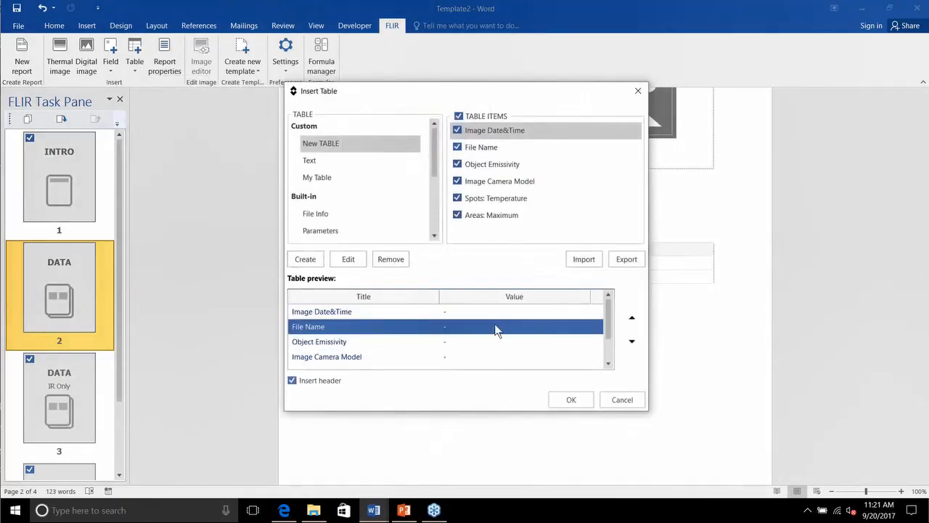
pyautogui.click(608, 363)
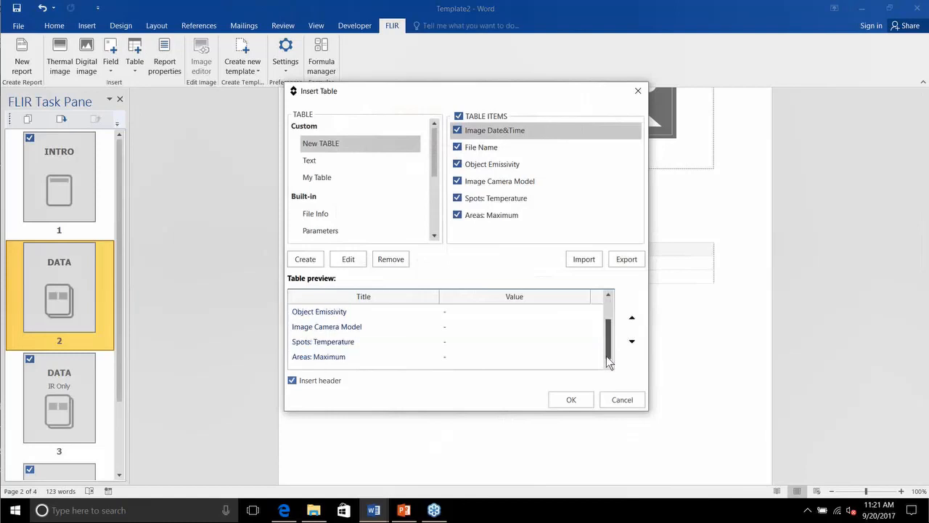
pyautogui.click(358, 259)
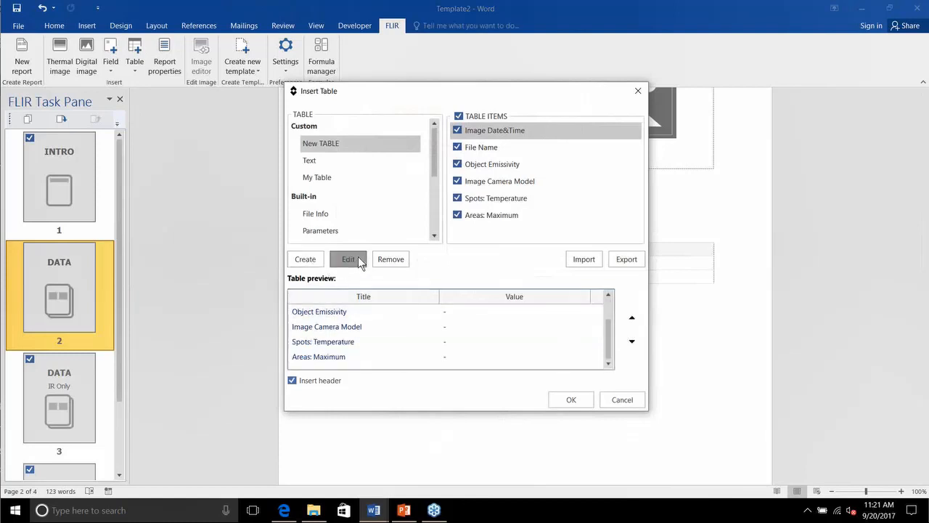
pyautogui.click(344, 143)
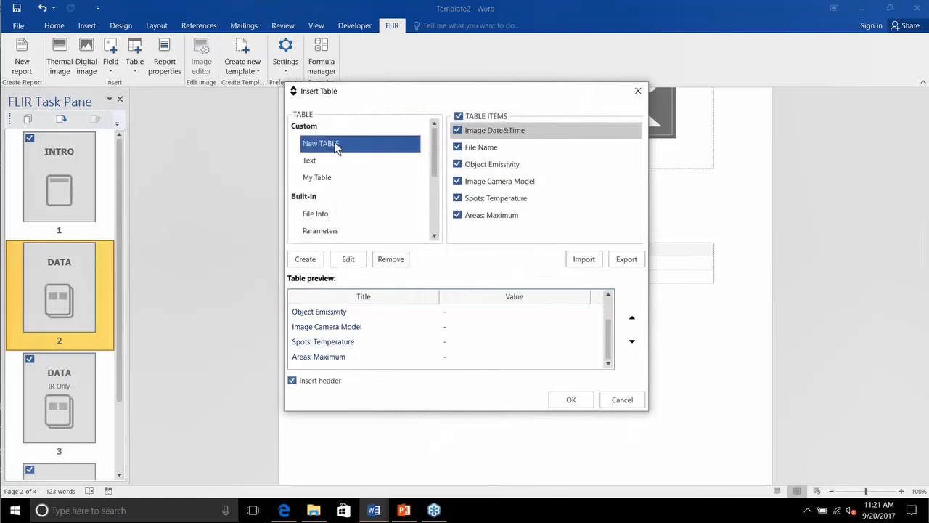
pyautogui.click(345, 258)
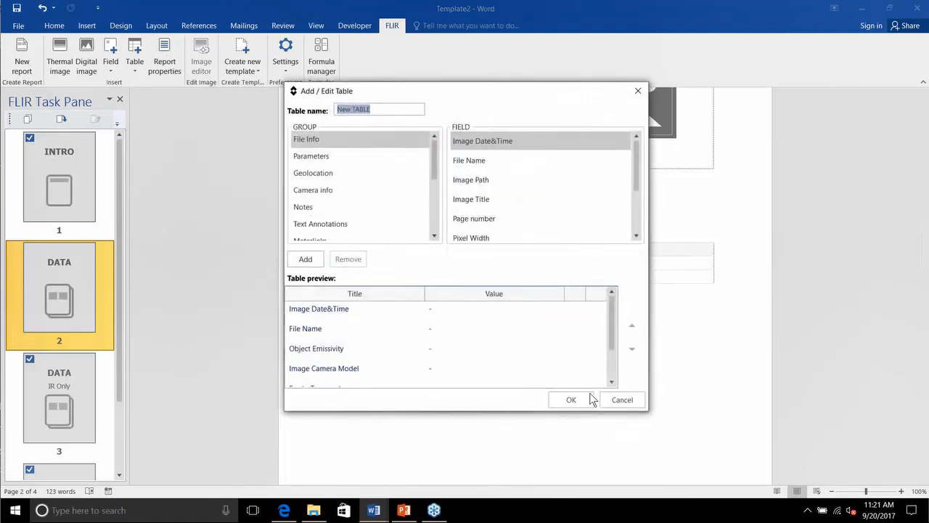
pyautogui.click(622, 399)
pyautogui.click(622, 398)
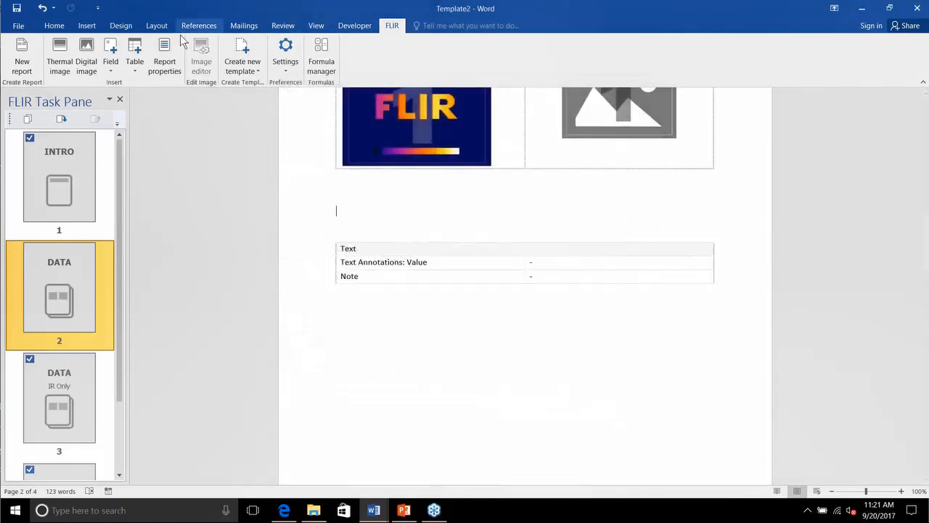
# Step: Remove File Name, Object Emissivity and Image Camera Model from the New TABLE definition and insert the table with its header above the Text table
pyautogui.click(133, 67)
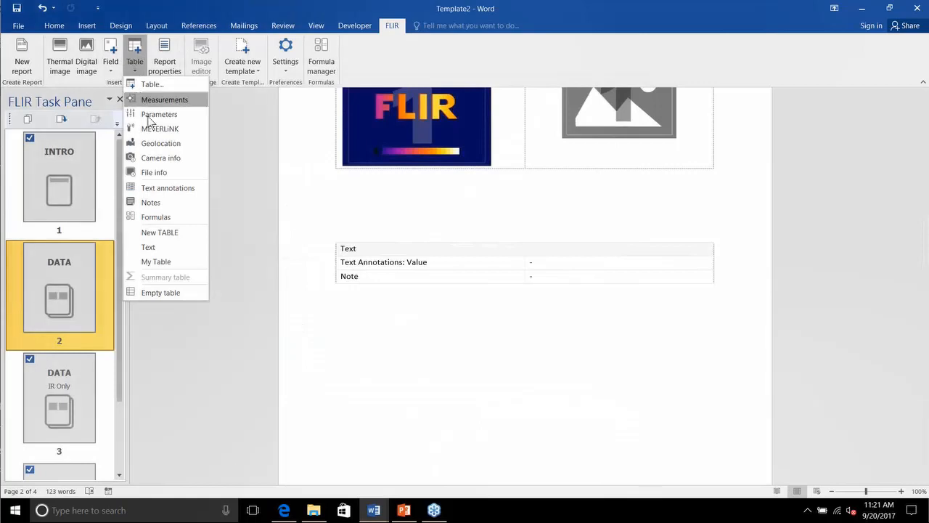
pyautogui.click(169, 236)
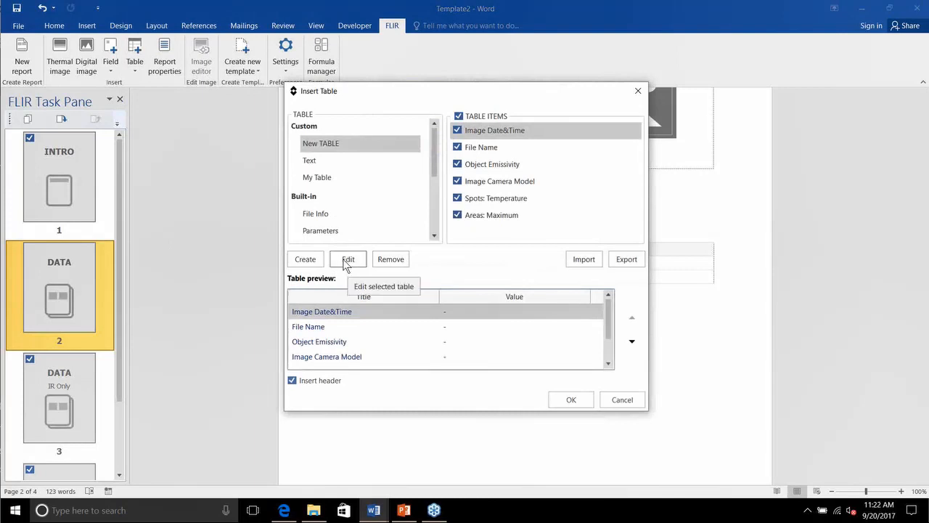
pyautogui.click(348, 259)
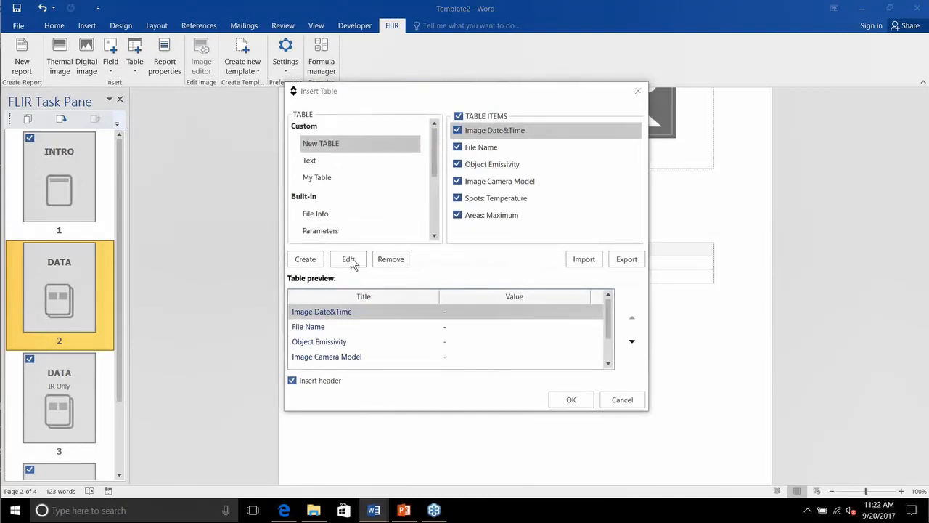
pyautogui.click(382, 308)
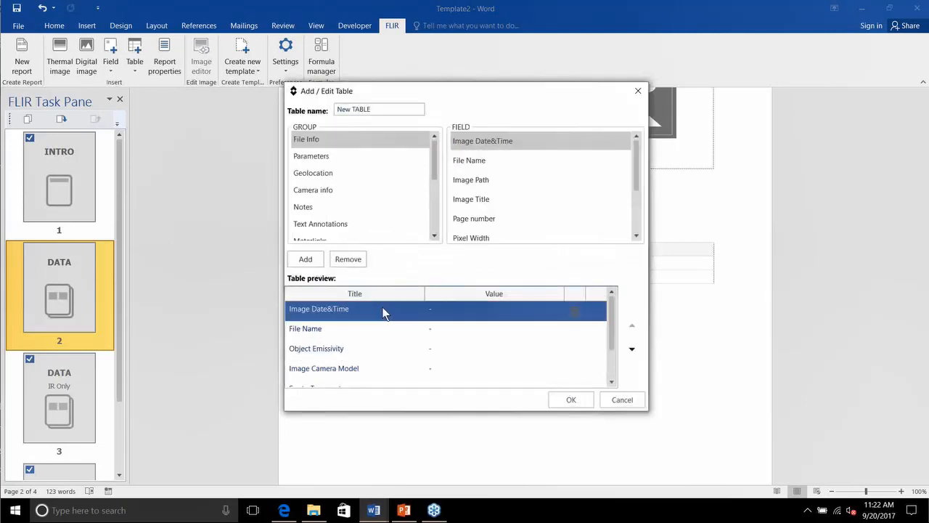
pyautogui.click(375, 336)
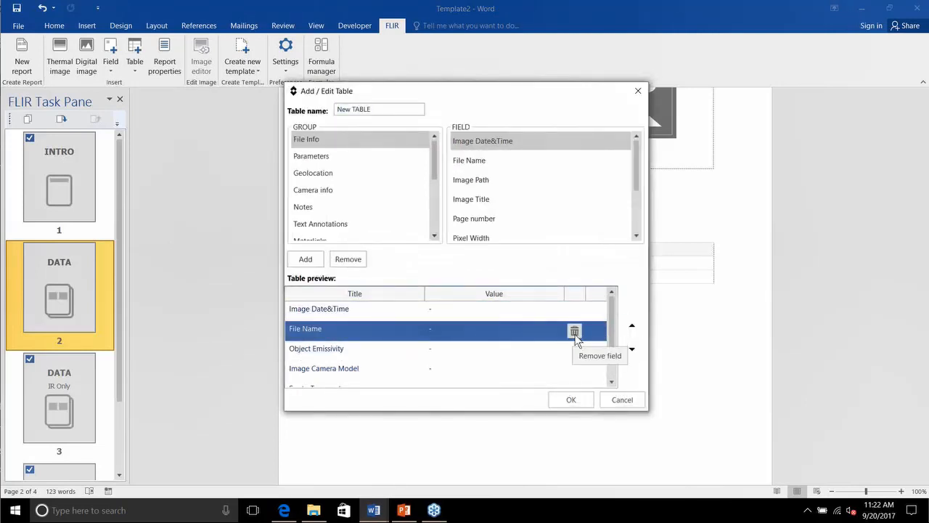
pyautogui.click(575, 333)
pyautogui.click(402, 338)
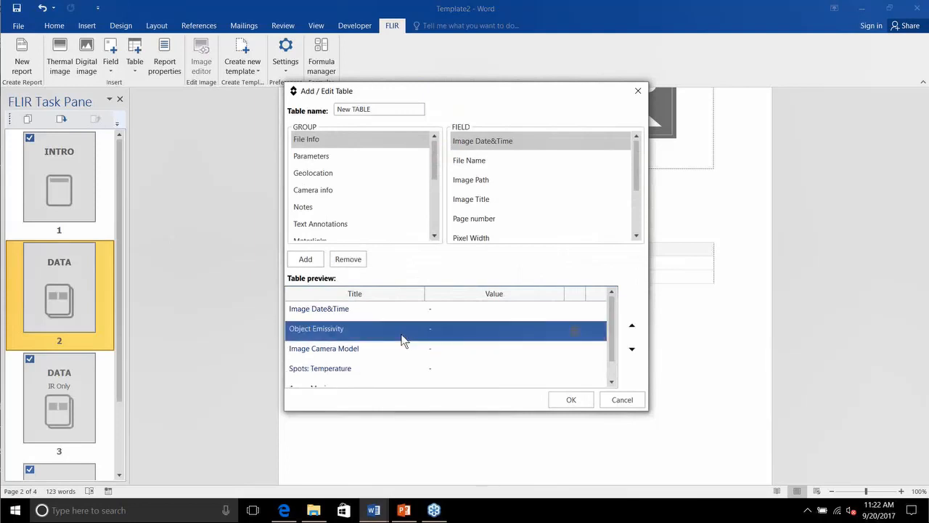
pyautogui.click(574, 332)
pyautogui.click(453, 328)
pyautogui.click(572, 333)
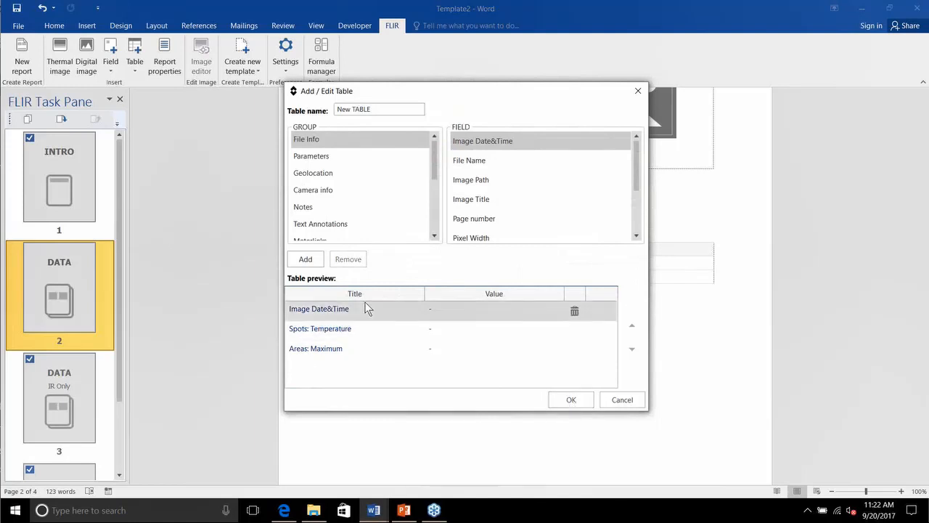
pyautogui.click(552, 400)
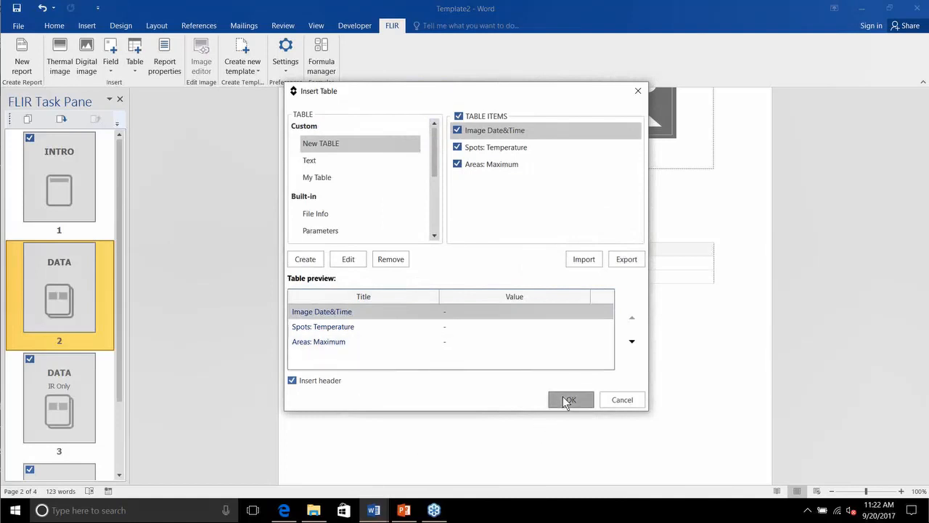
pyautogui.click(569, 400)
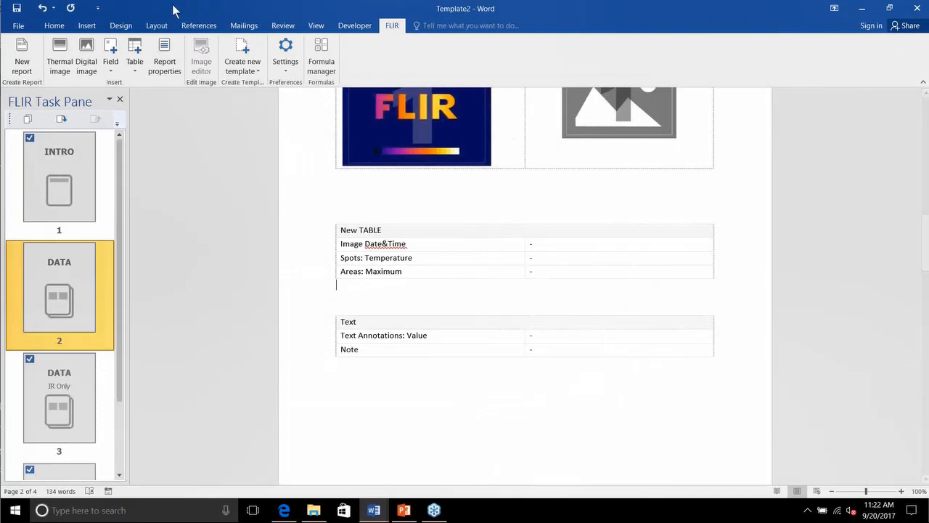
pyautogui.click(134, 63)
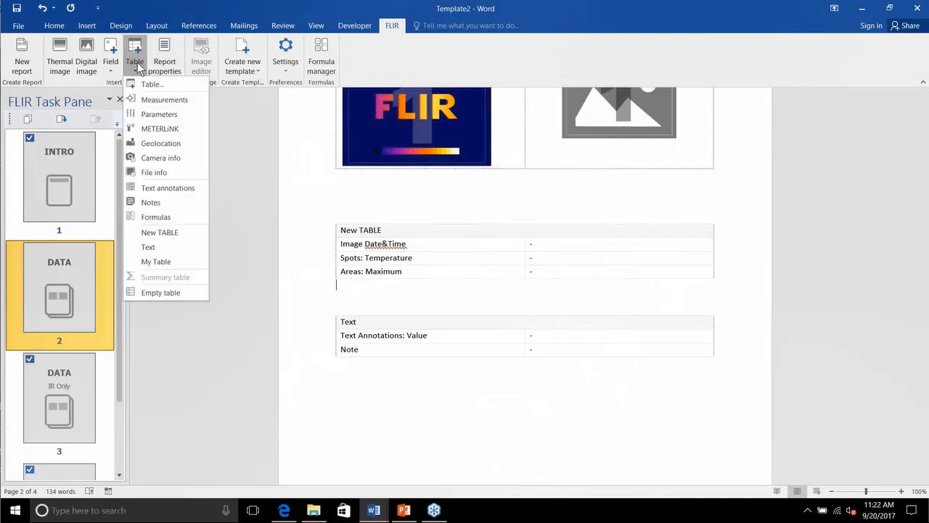
pyautogui.click(161, 233)
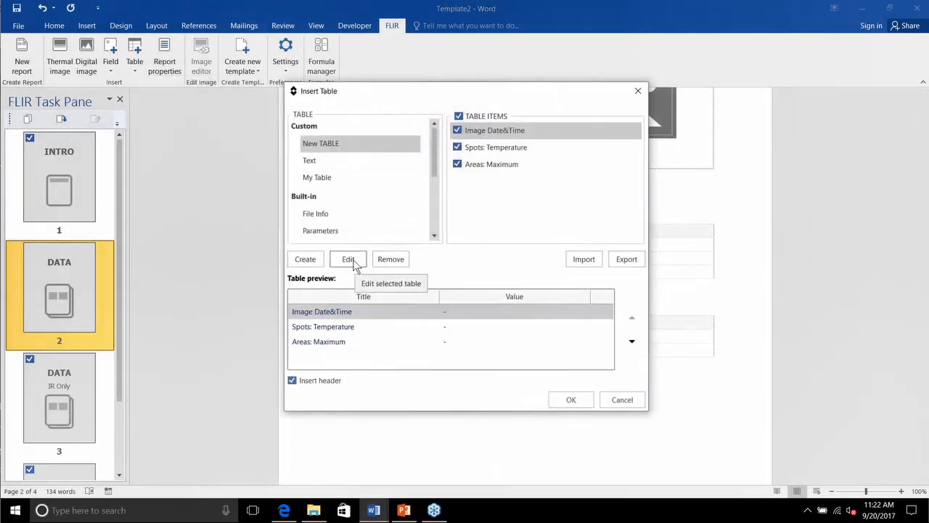
pyautogui.click(621, 404)
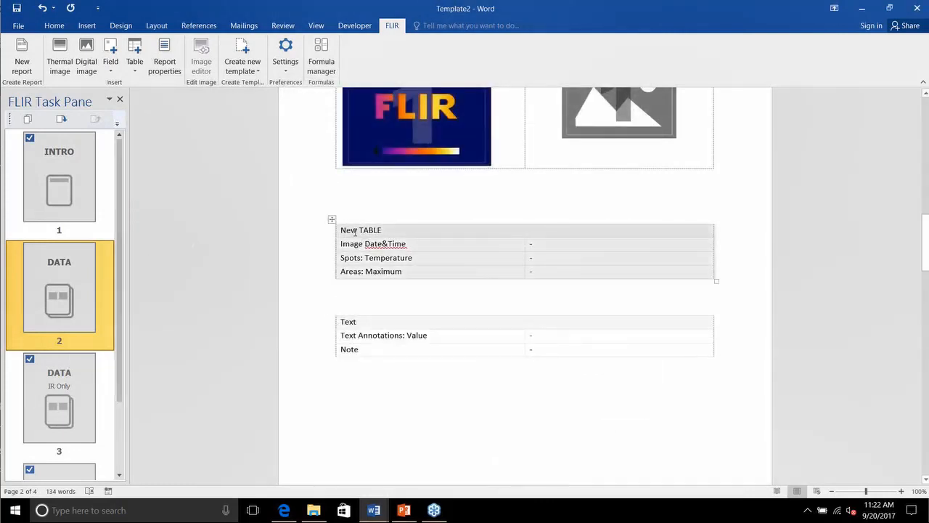
pyautogui.click(331, 219)
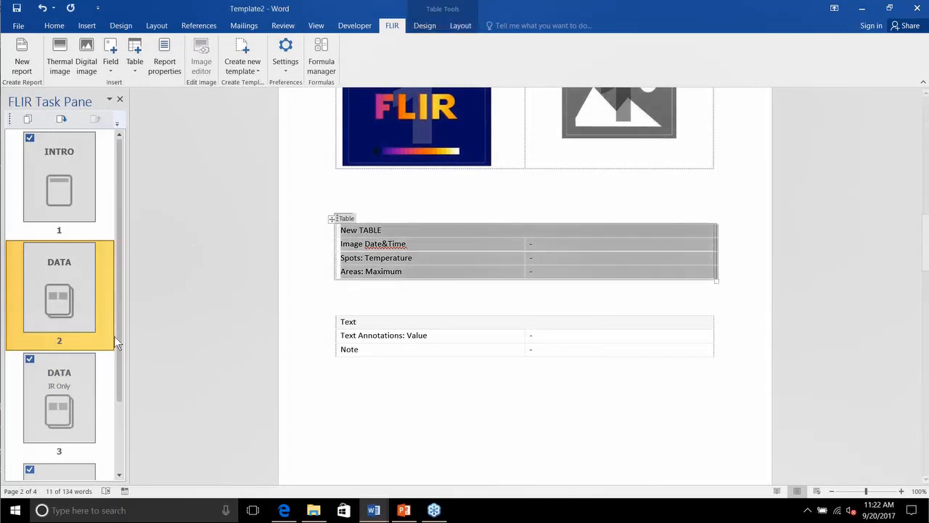
pyautogui.moveTo(118, 302); pyautogui.dragTo(124, 384)
pyautogui.click(35, 304)
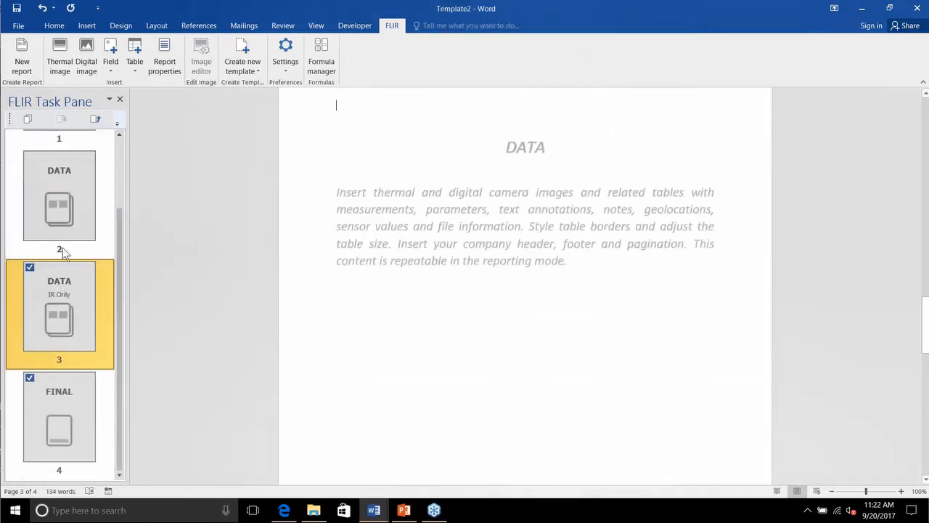
pyautogui.click(57, 201)
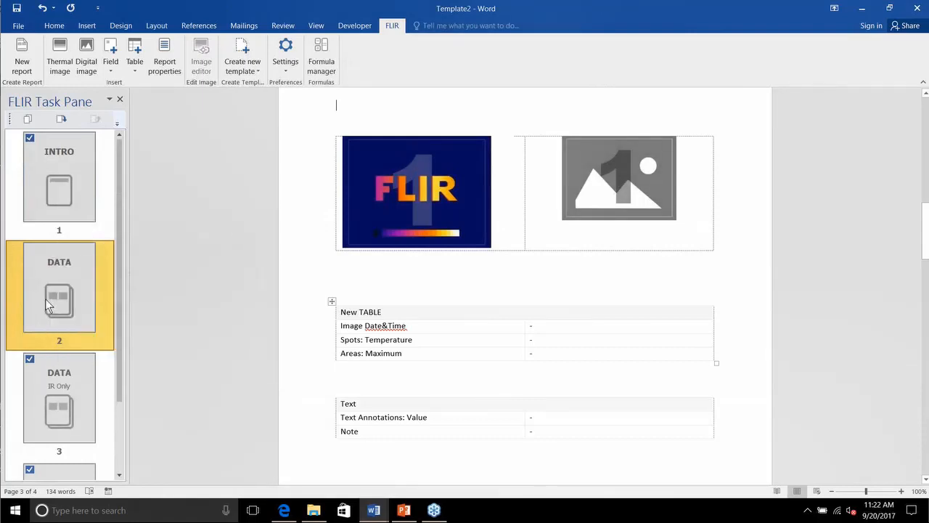
# Step: Insert a thermal image placeholder on the DATA IR Only page and enlarge it to cover most of the text width
pyautogui.click(78, 381)
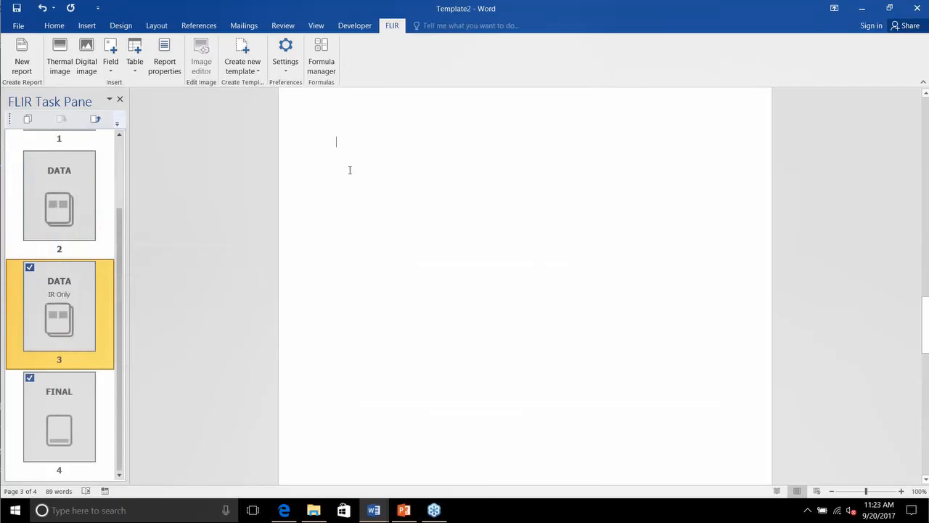
pyautogui.click(63, 61)
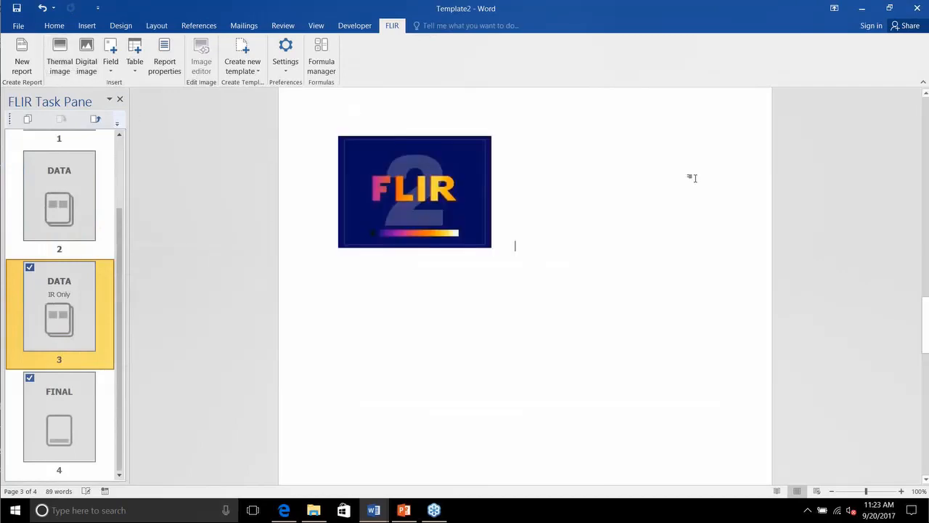
pyautogui.click(461, 214)
pyautogui.rightClick(462, 195)
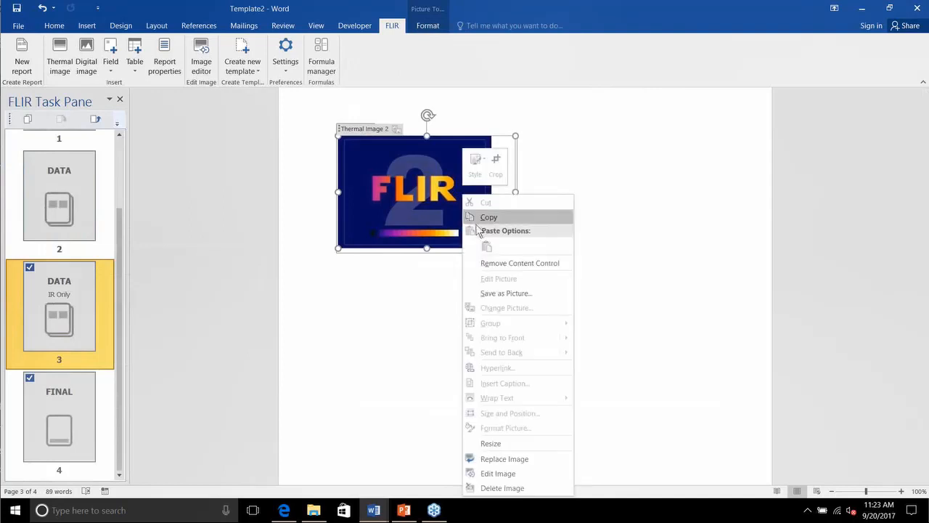
pyautogui.click(506, 440)
pyautogui.moveTo(520, 247); pyautogui.dragTo(700, 376)
pyautogui.click(527, 384)
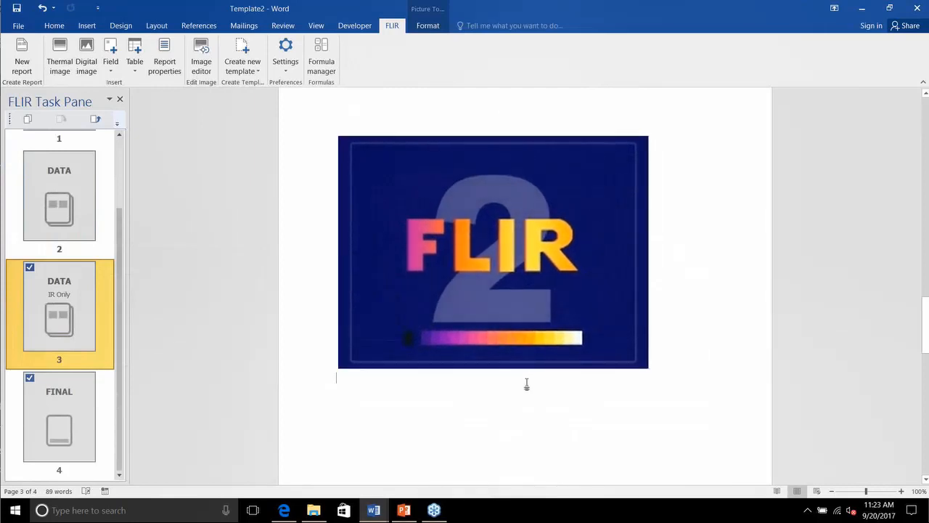
# Step: Insert the custom My Table with all its items and header below the enlarged thermal image placeholder
pyautogui.scroll(-2, 516, 349)
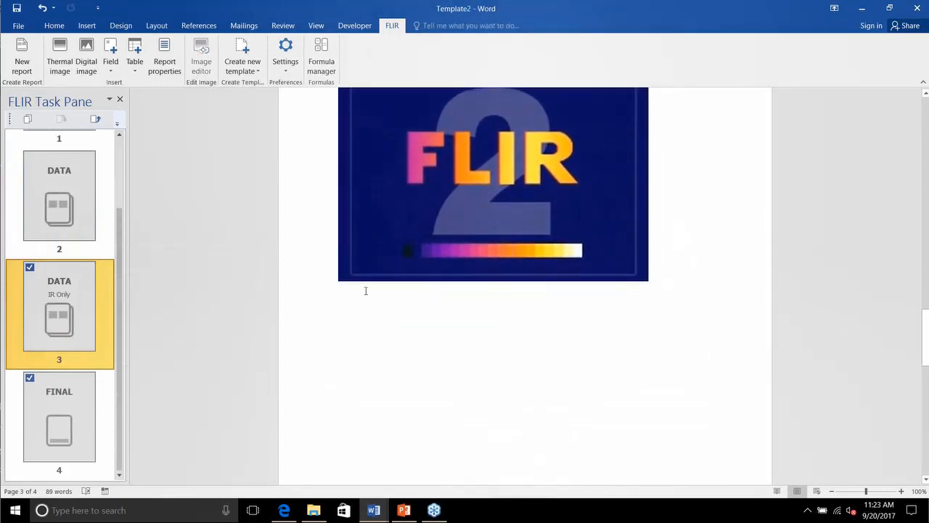
pyautogui.click(134, 58)
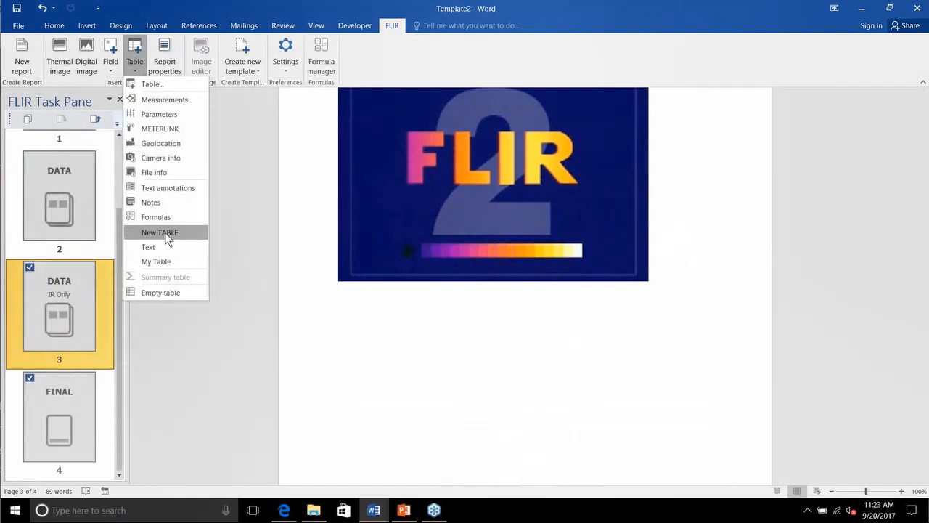
pyautogui.click(445, 297)
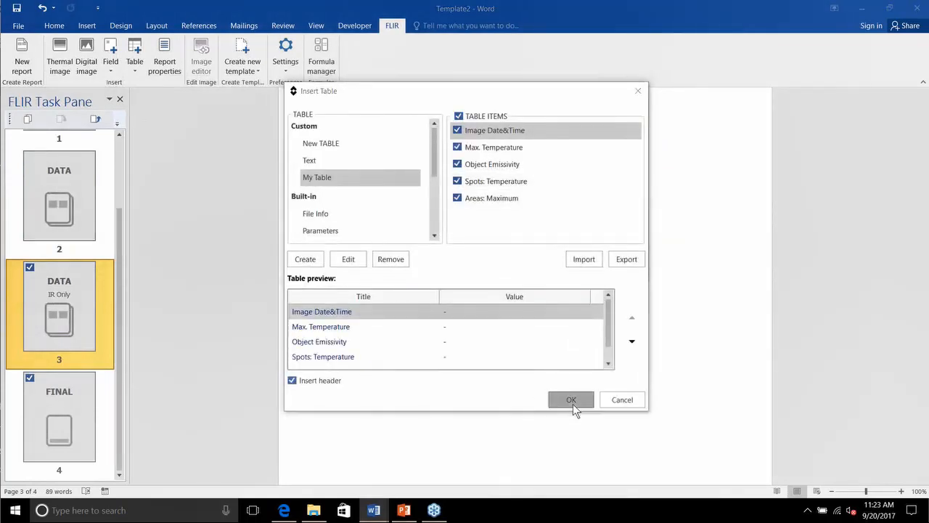
pyautogui.click(573, 399)
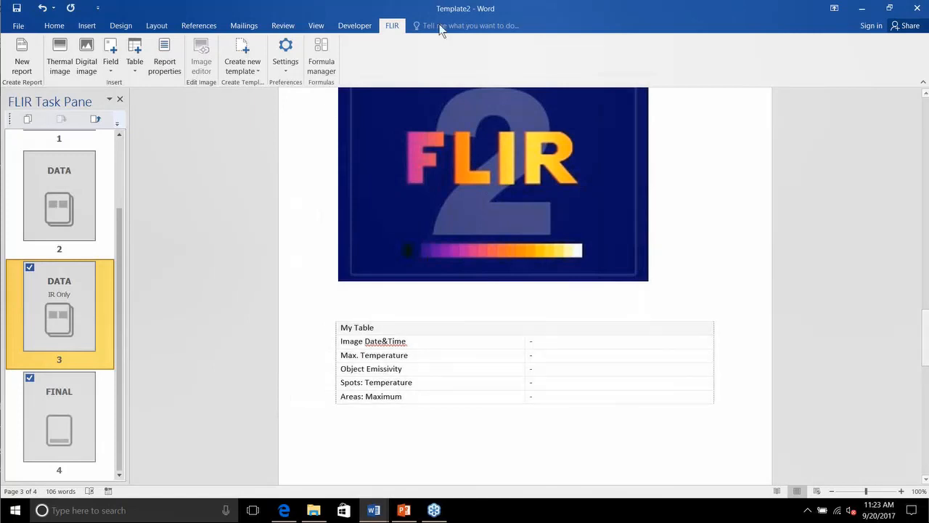
pyautogui.tripleClick(349, 329)
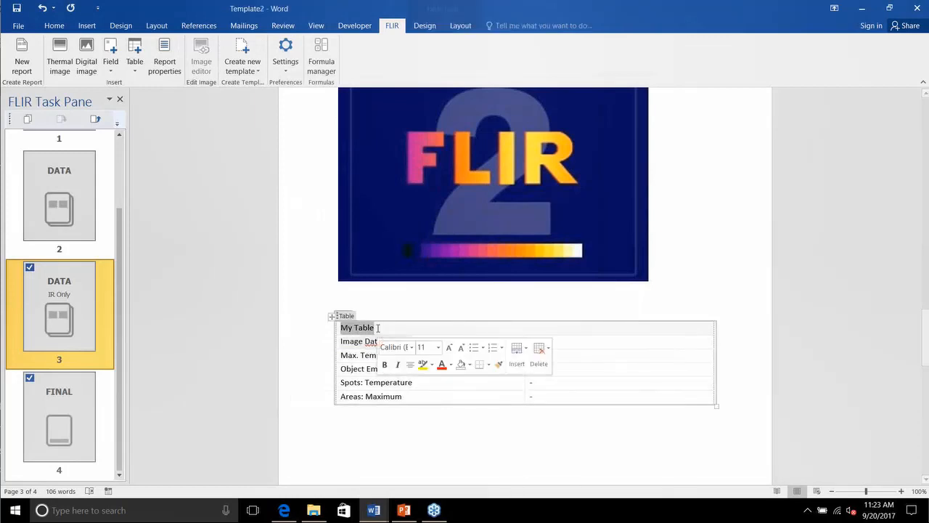
pyautogui.click(135, 64)
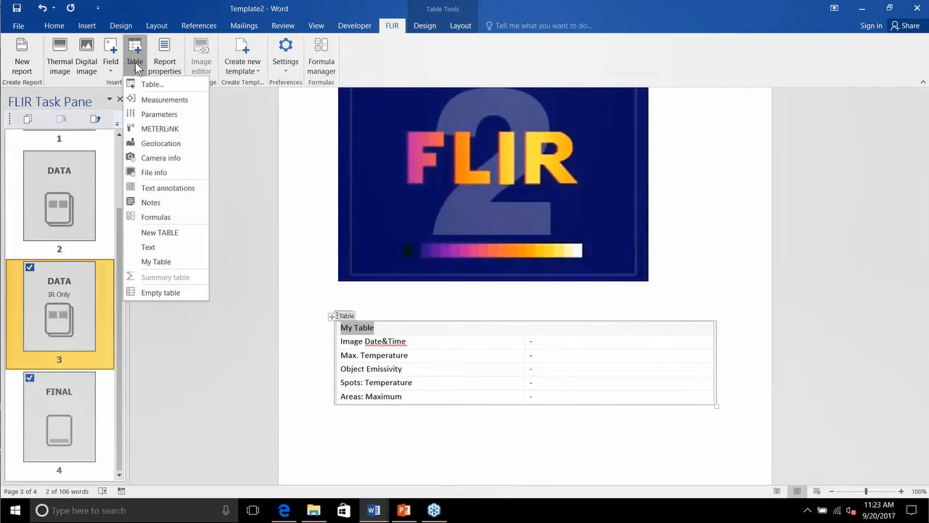
pyautogui.click(159, 88)
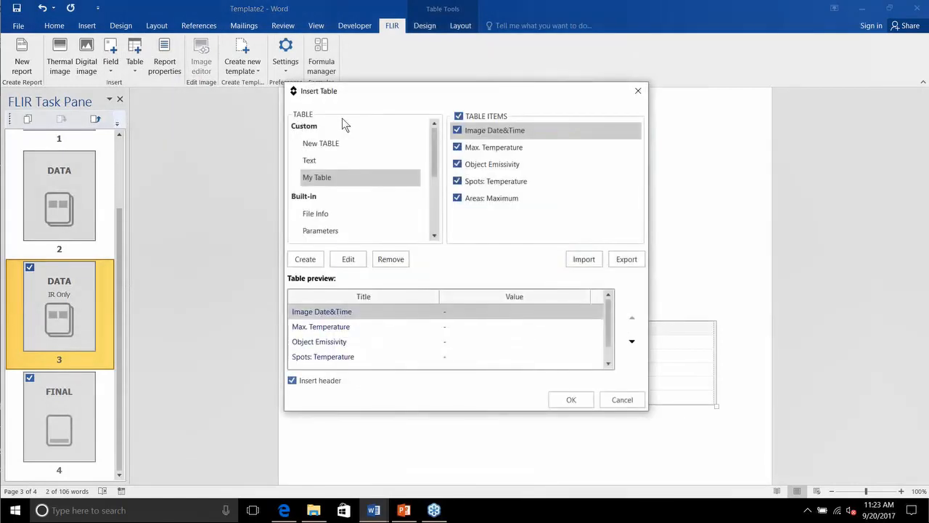
pyautogui.click(308, 259)
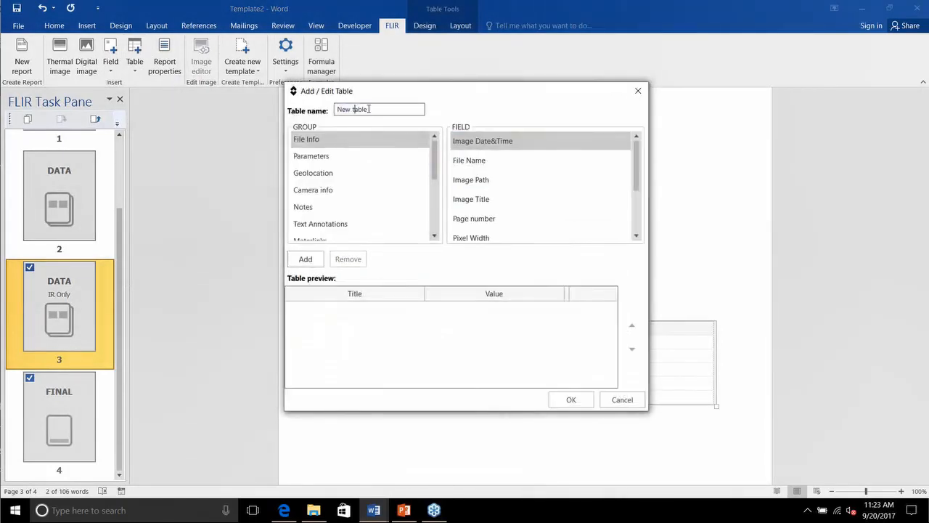
pyautogui.moveTo(368, 110); pyautogui.dragTo(336, 109)
pyautogui.click(374, 109)
pyautogui.click(625, 399)
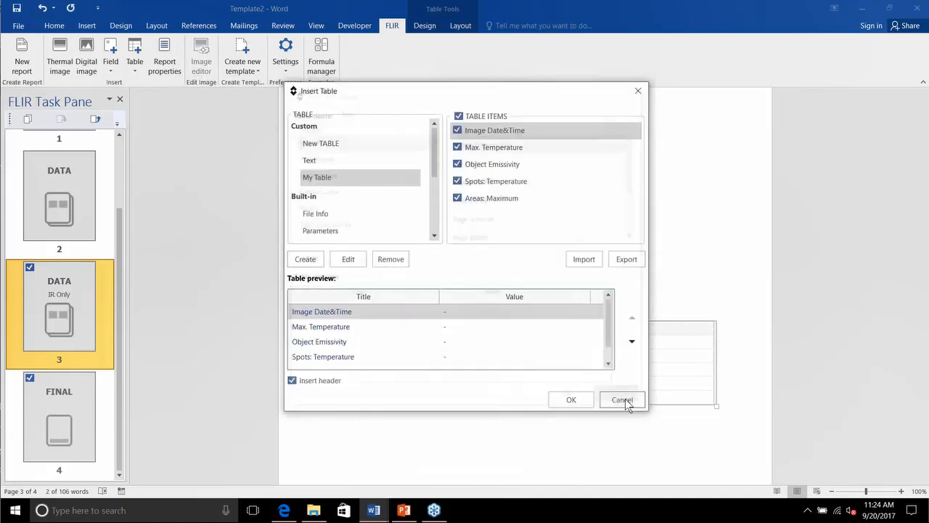
# Step: Delete My Table from the DATA IR Only page and insert it again with all its items but without the header
pyautogui.click(293, 381)
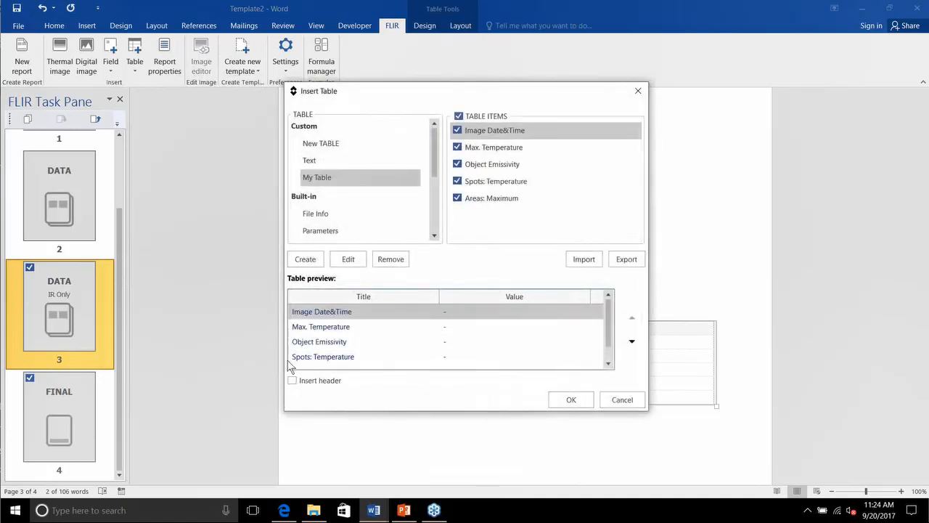
pyautogui.click(616, 399)
pyautogui.click(331, 316)
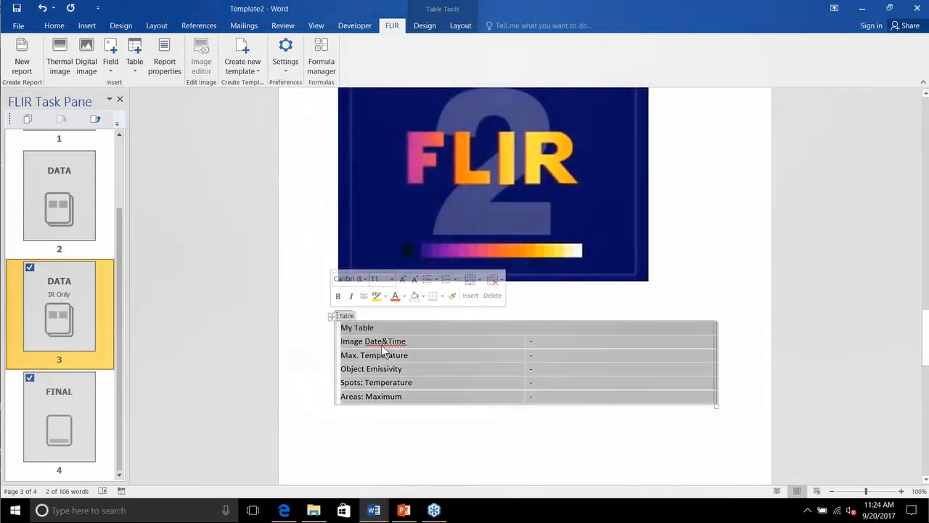
pyautogui.rightClick(381, 344)
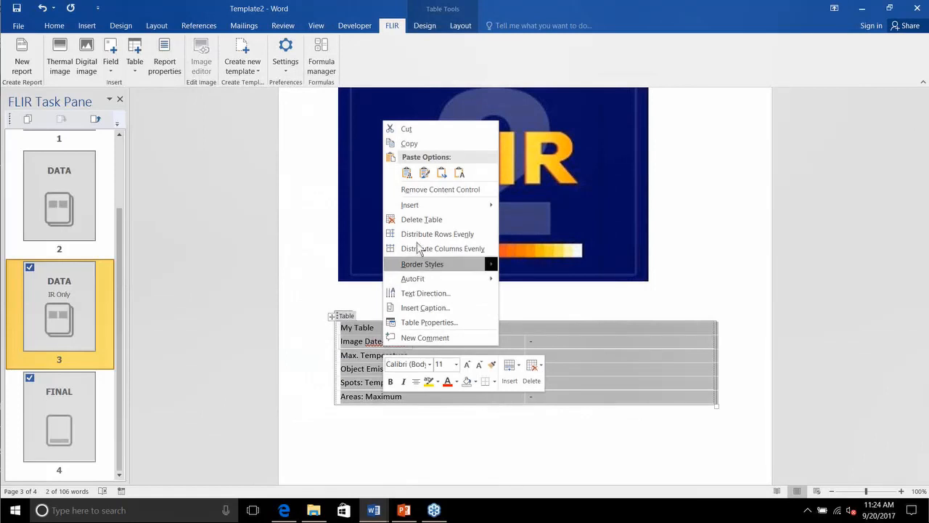
pyautogui.click(414, 219)
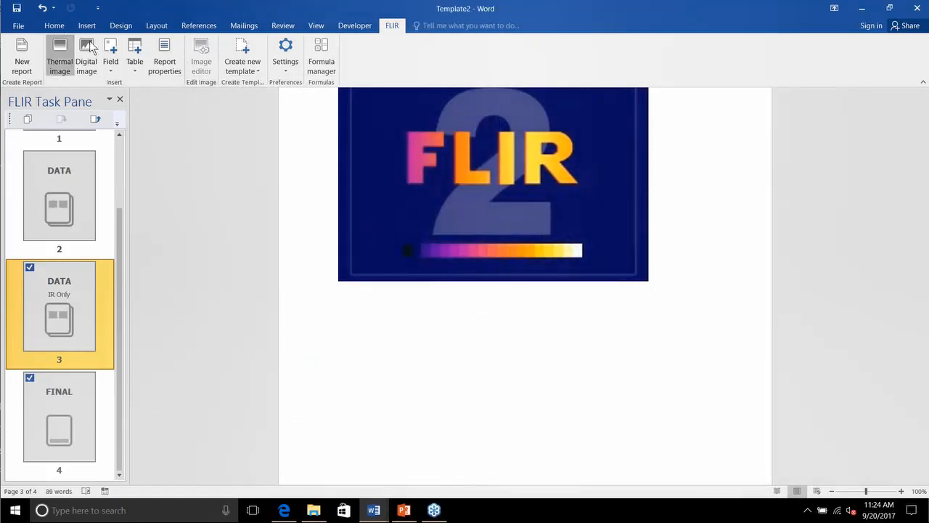
pyautogui.click(136, 66)
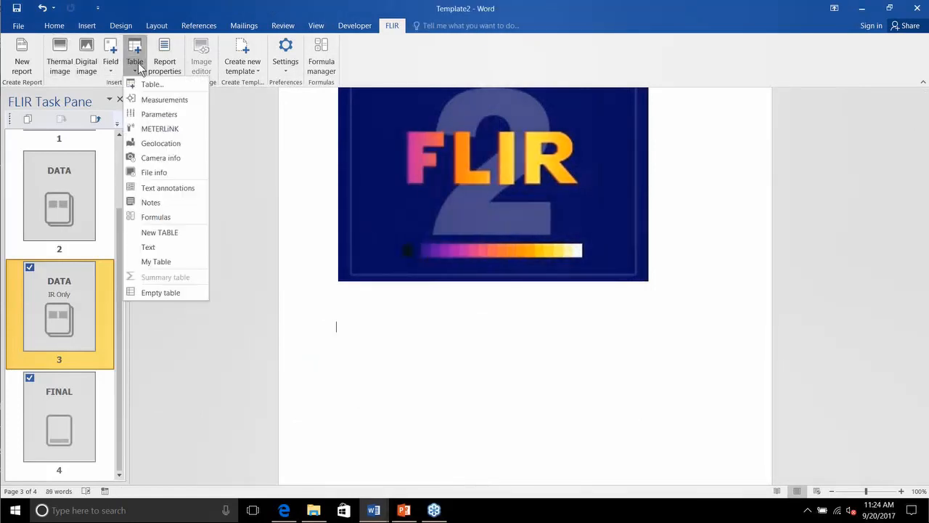
pyautogui.click(166, 260)
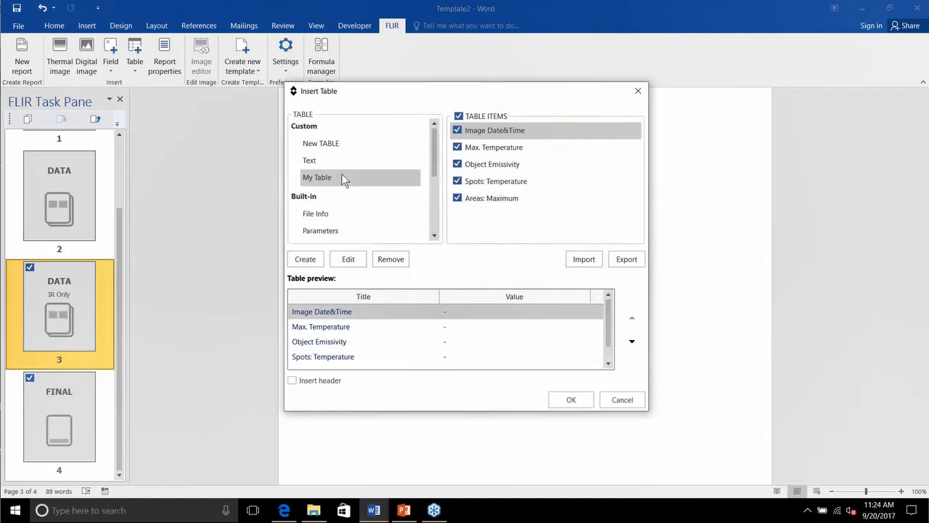
pyautogui.click(558, 401)
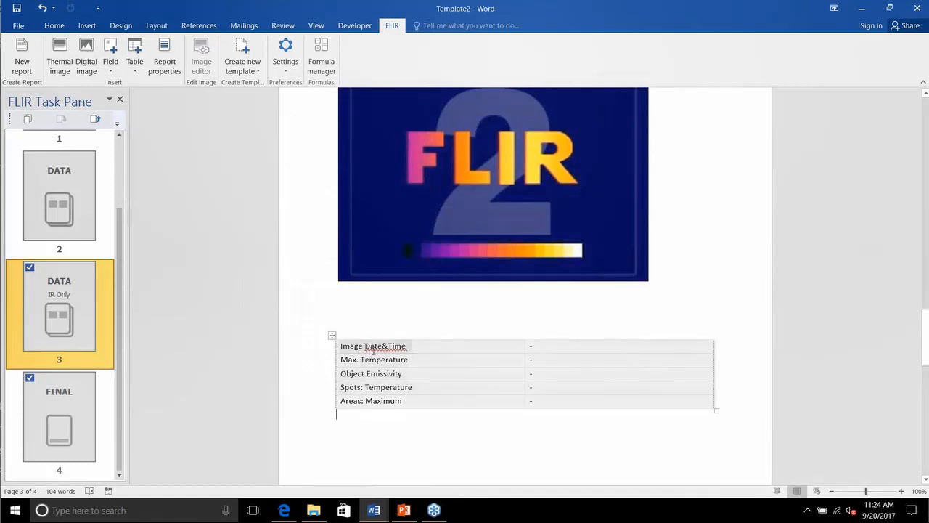
# Step: Go to the FINAL page and clear its FINAL placeholder instruction text
pyautogui.scroll(-3, 373, 348)
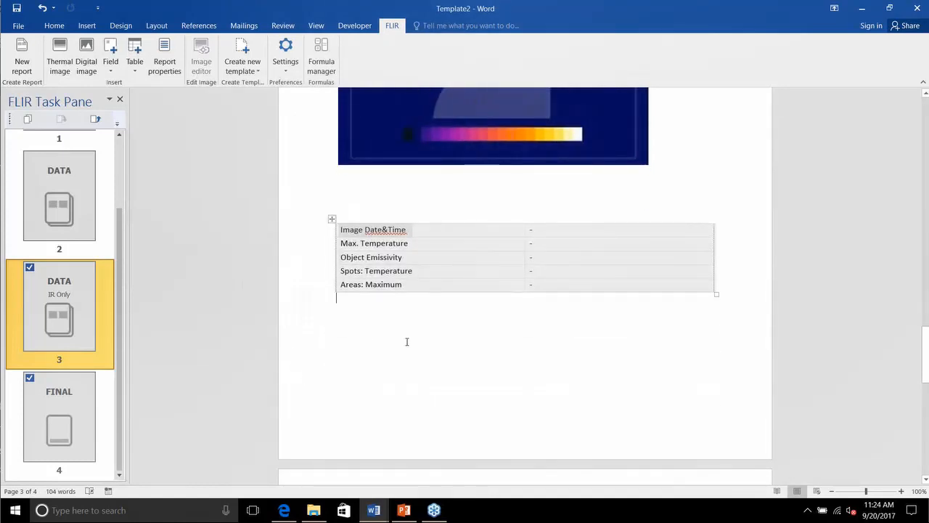
pyautogui.scroll(4, 408, 342)
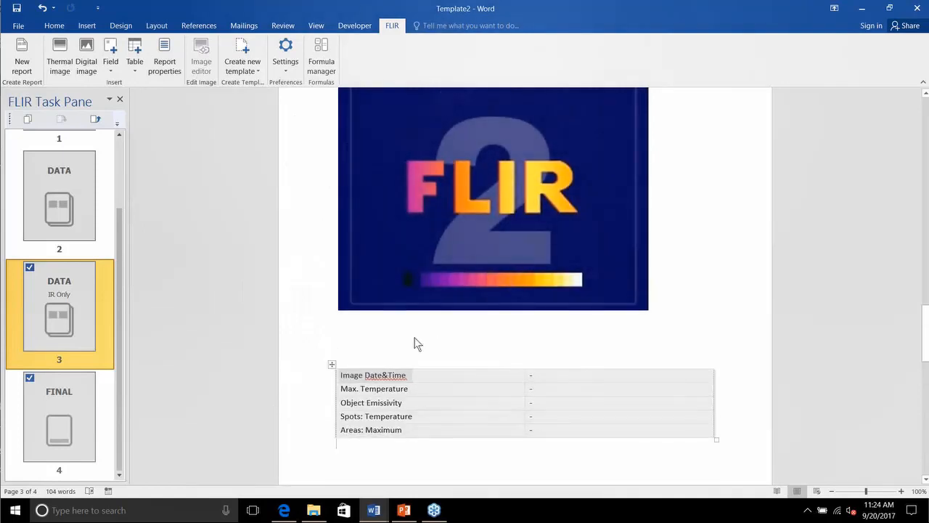
pyautogui.scroll(2, 71, 195)
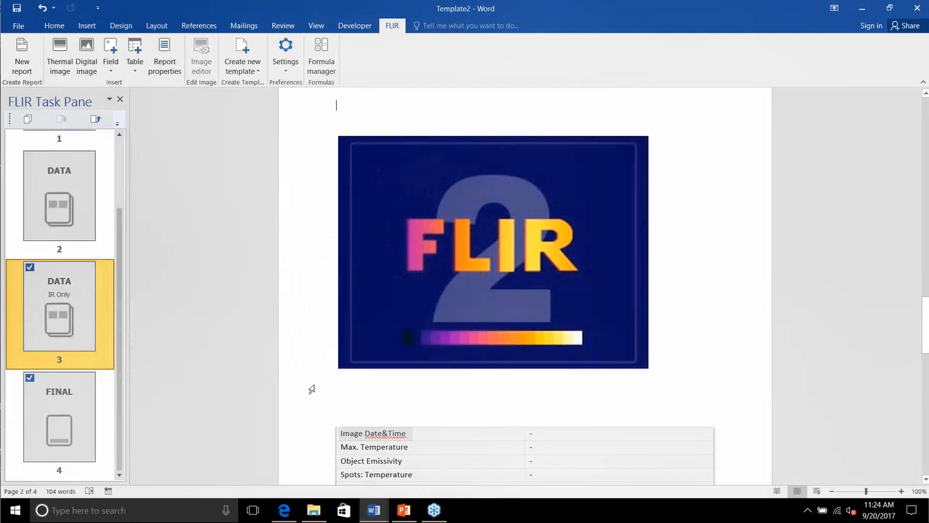
pyautogui.scroll(-5, 311, 388)
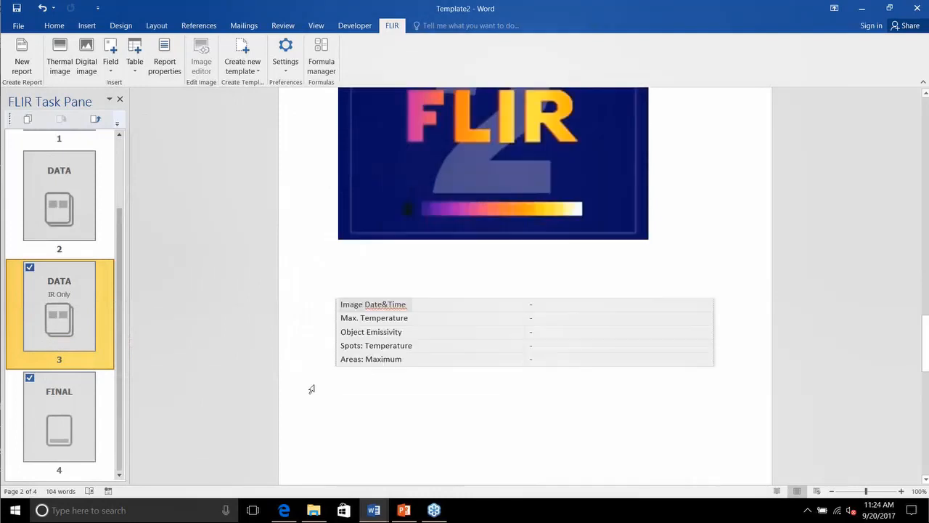
pyautogui.click(74, 427)
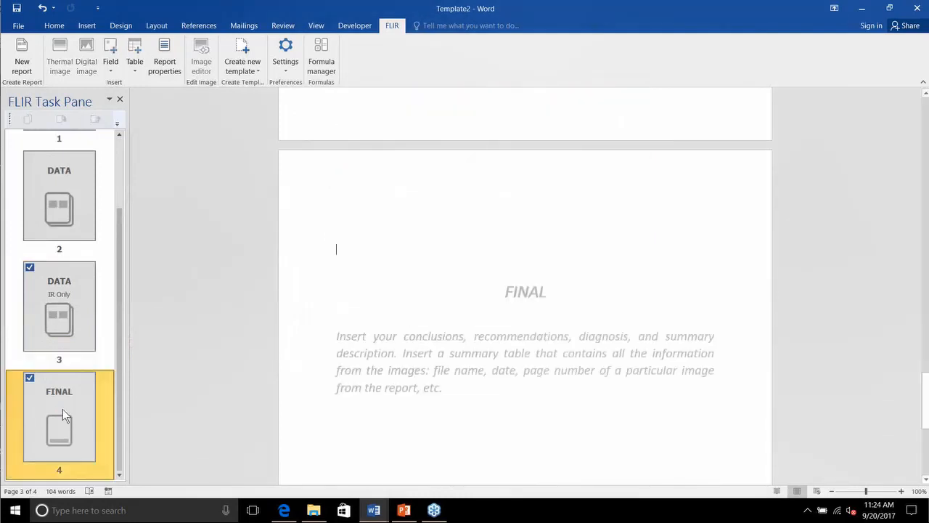
pyautogui.click(363, 257)
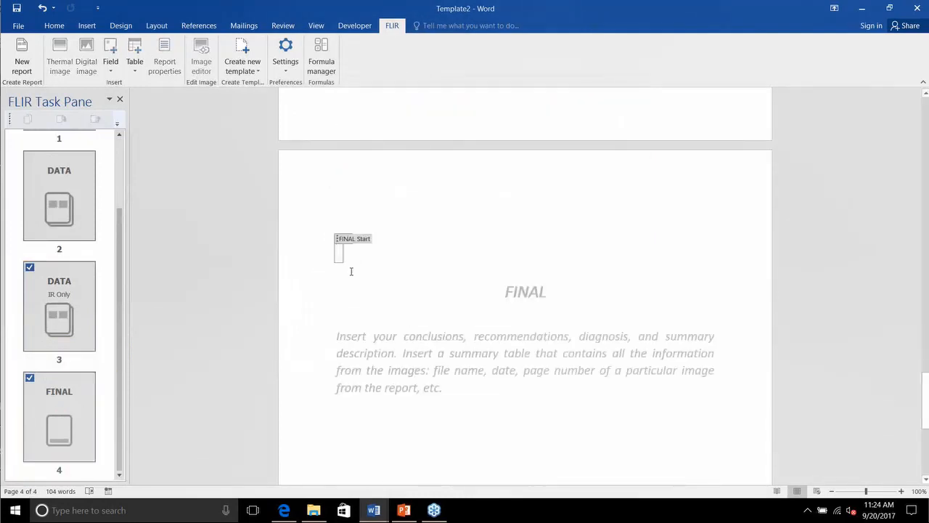
pyautogui.click(348, 272)
pyautogui.click(348, 284)
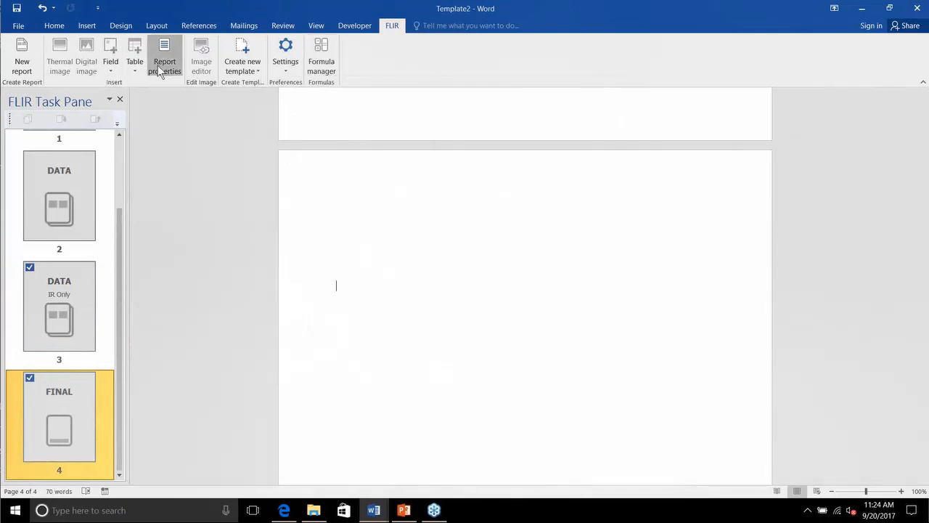
# Step: Start inserting a summary table at the cursor on the FINAL page
pyautogui.click(133, 73)
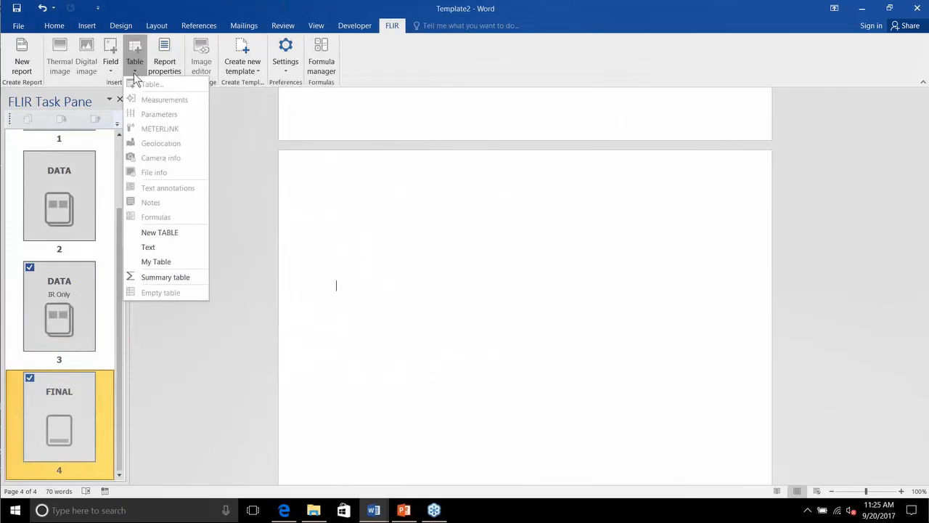
pyautogui.click(160, 276)
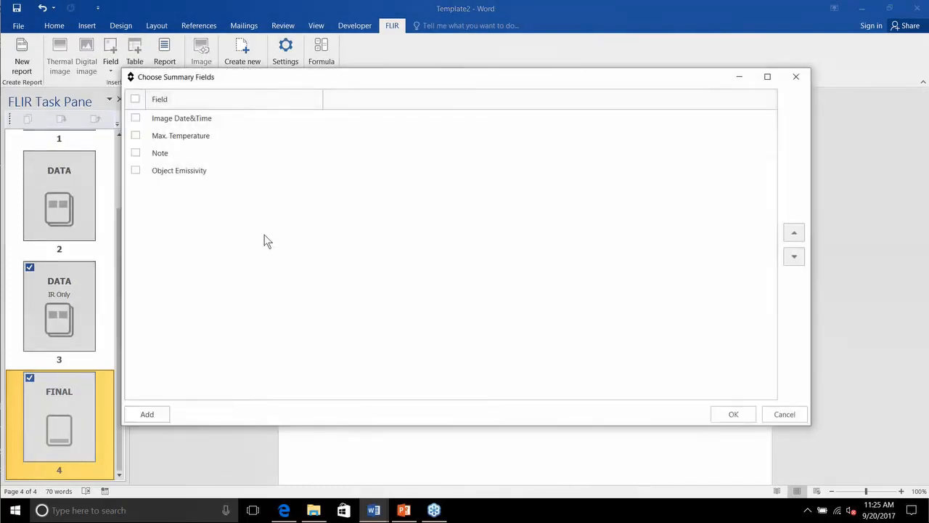
pyautogui.moveTo(370, 82); pyautogui.dragTo(404, 90)
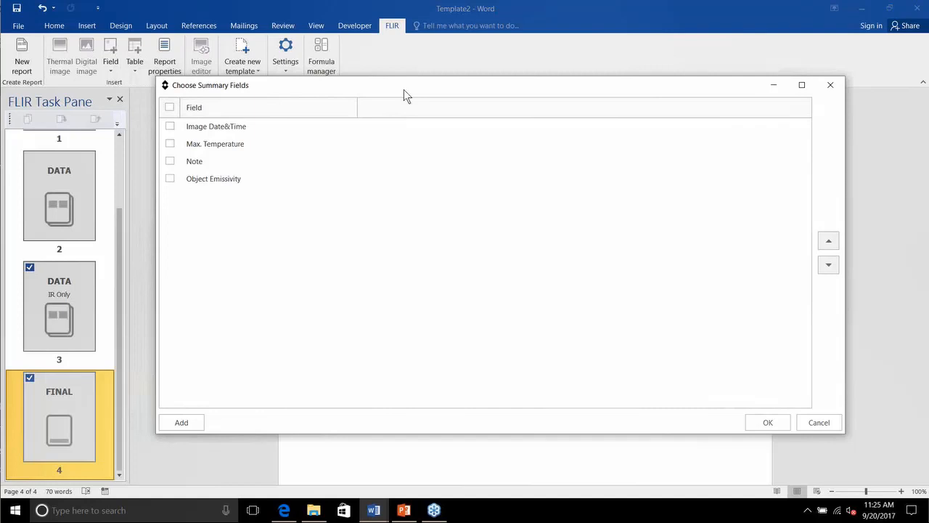
pyautogui.click(169, 126)
pyautogui.click(170, 144)
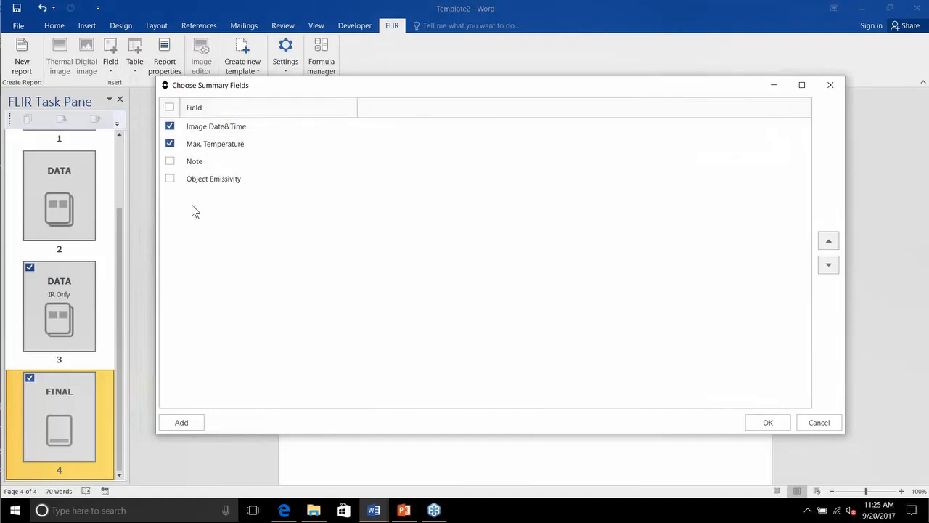
pyautogui.click(170, 144)
pyautogui.click(170, 126)
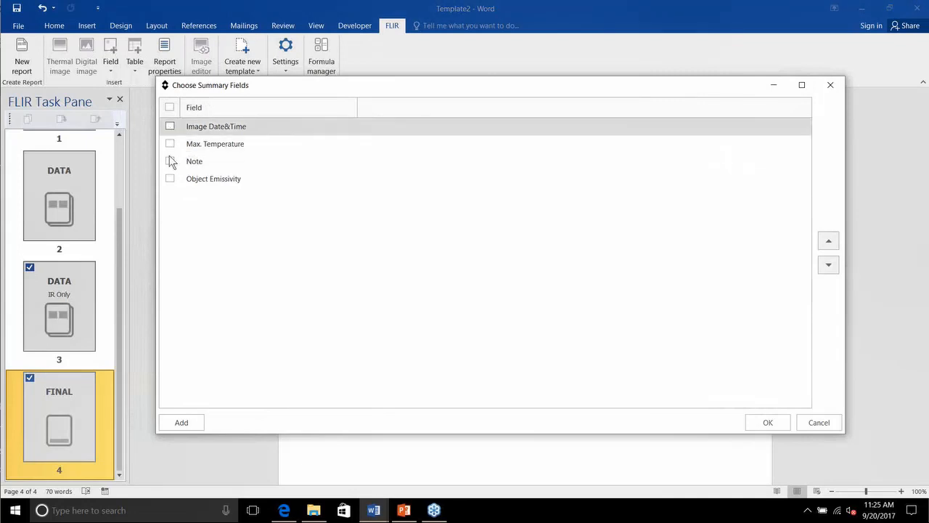
# Step: Add the File Name and Page number fields from the File Info group to the summary fields
pyautogui.click(172, 422)
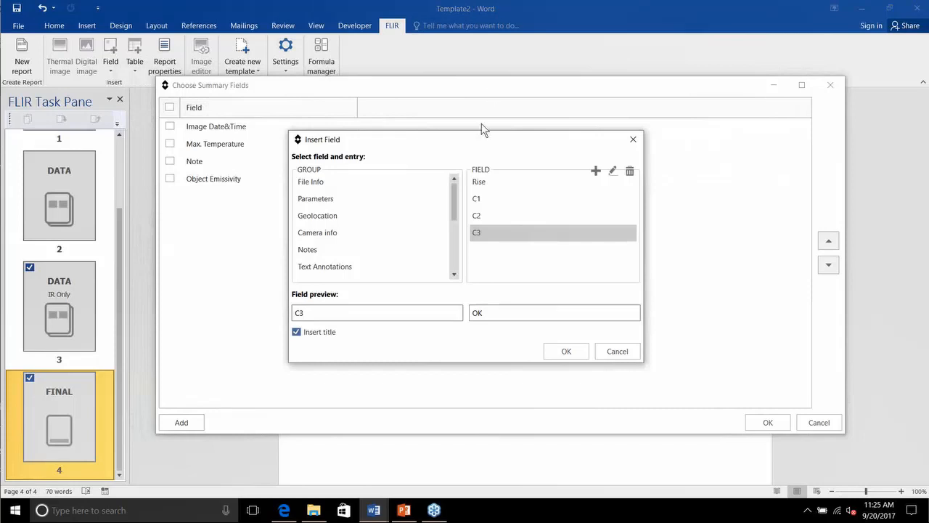
pyautogui.click(324, 181)
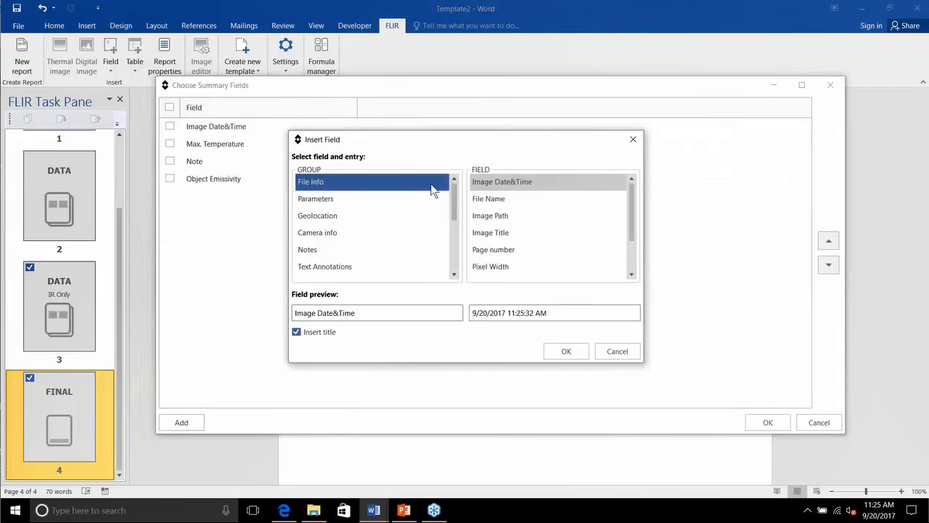
pyautogui.click(488, 199)
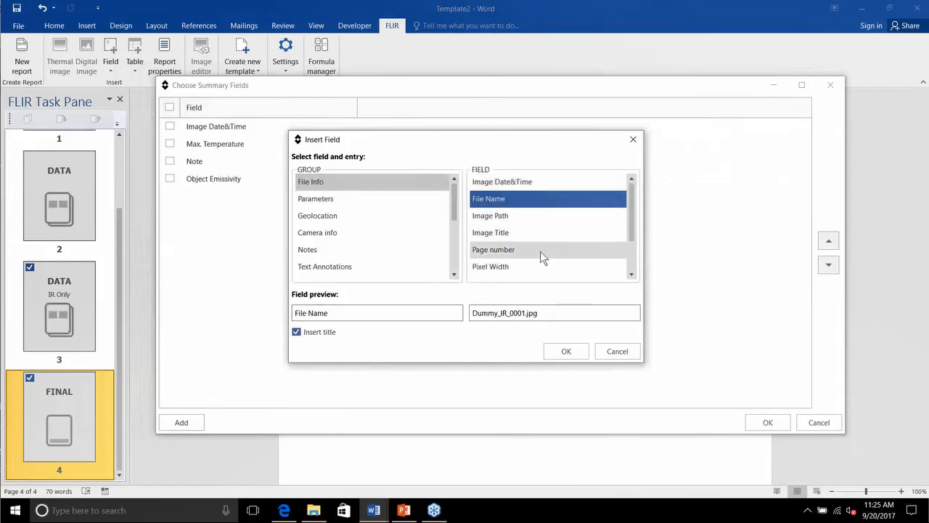
pyautogui.doubleClick(479, 200)
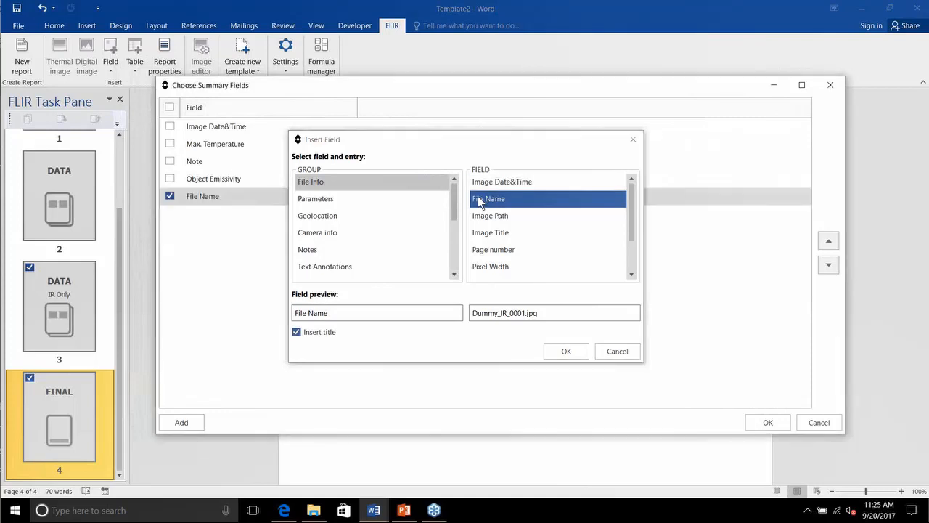
pyautogui.click(180, 422)
pyautogui.click(488, 251)
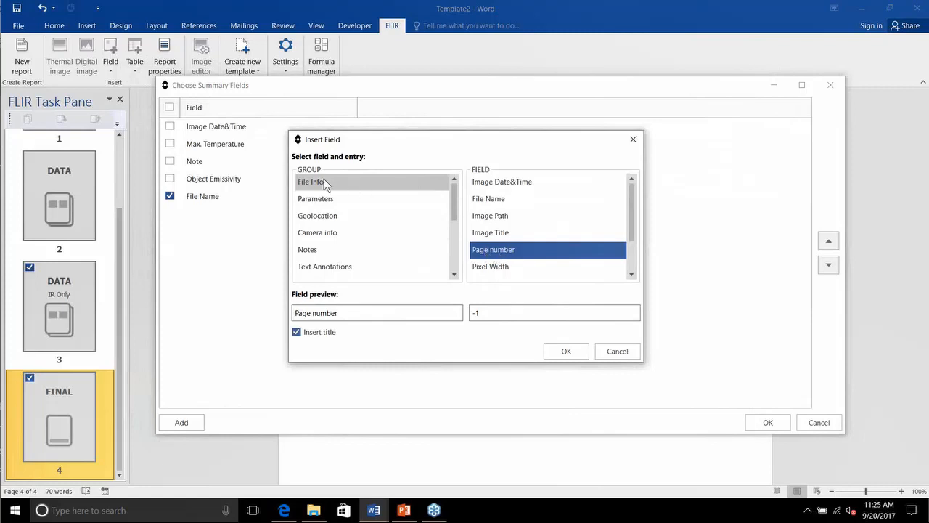
pyautogui.doubleClick(494, 250)
# Step: Add the Maximum value of area Bx1 to the summary fields
pyautogui.click(181, 422)
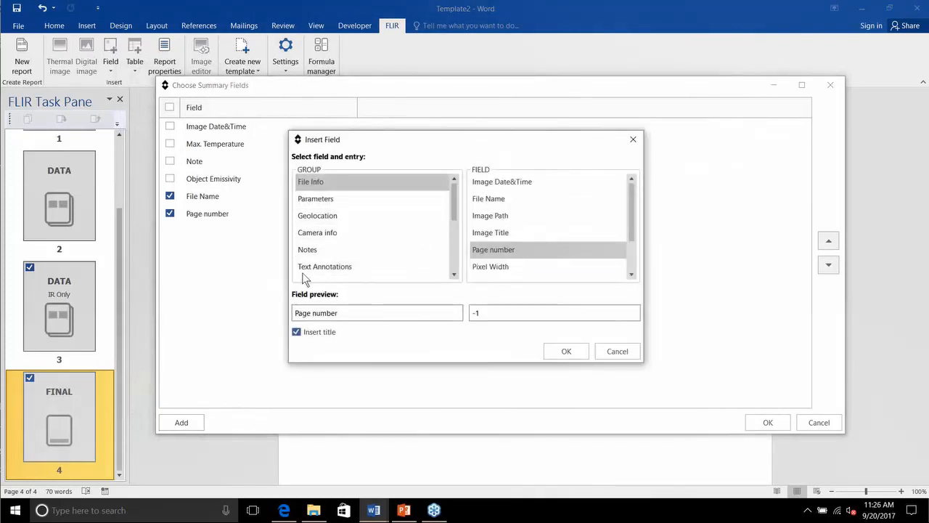
pyautogui.moveTo(453, 195); pyautogui.dragTo(450, 239)
pyautogui.click(314, 233)
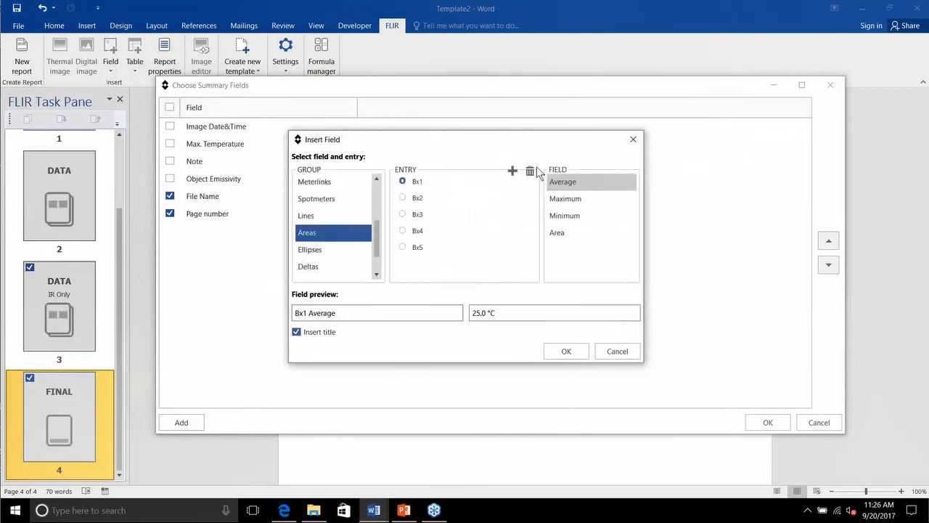
pyautogui.click(561, 198)
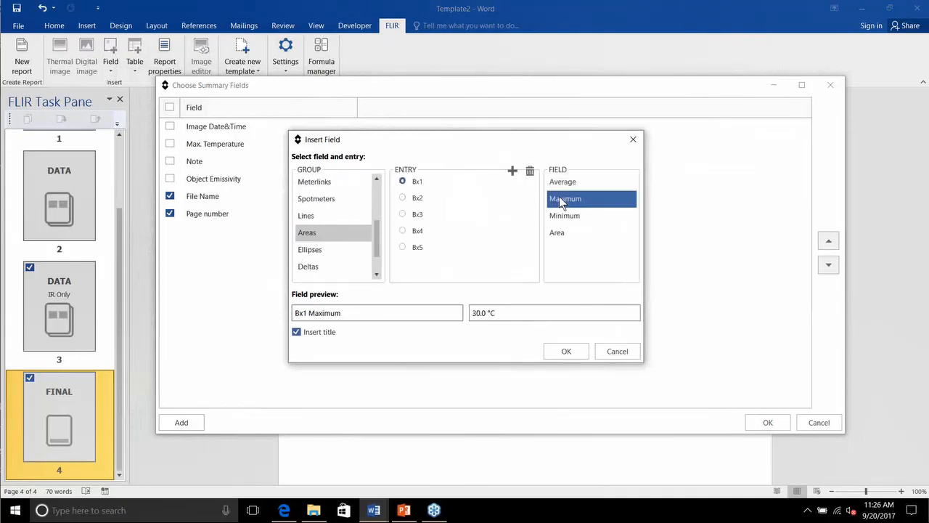
pyautogui.click(566, 351)
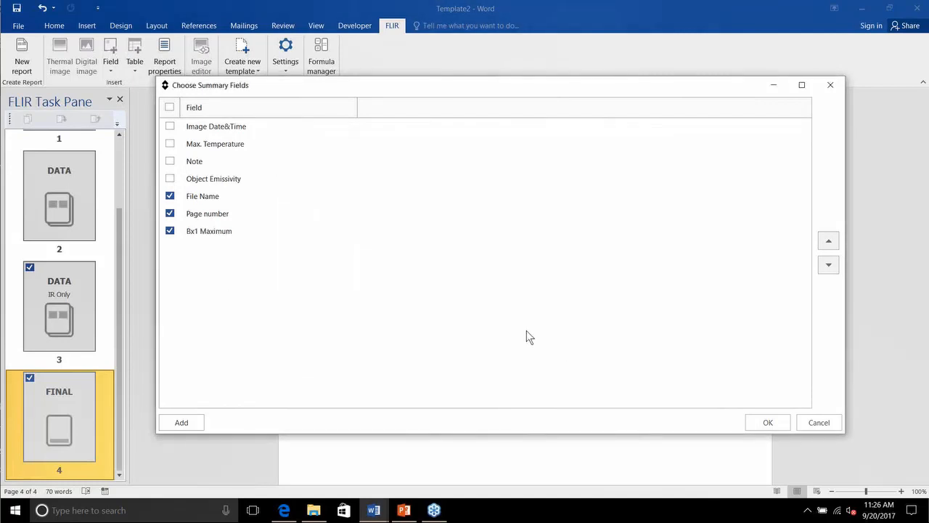
# Step: Add a new text annotation entry named Equipment, with its Value field, to the summary fields
pyautogui.click(182, 421)
pyautogui.click(351, 268)
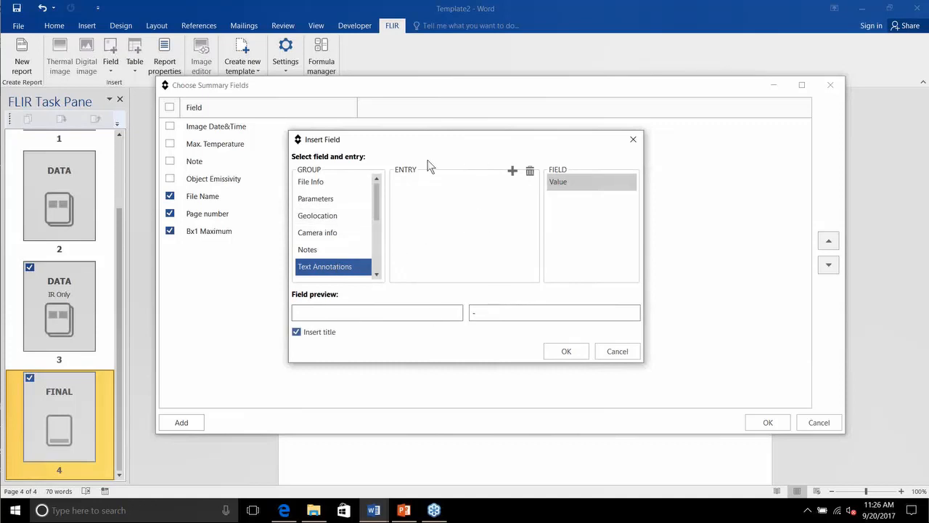
pyautogui.click(512, 172)
pyautogui.write('E')
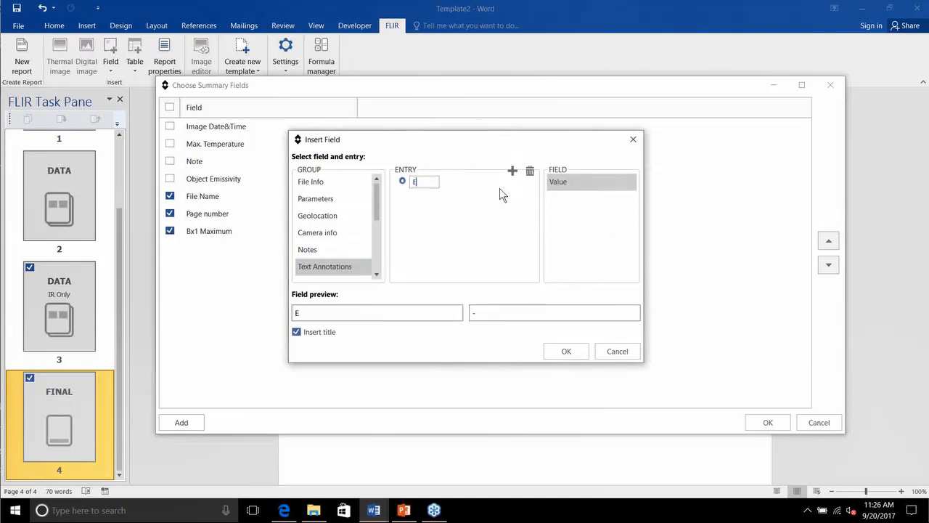
pyautogui.write('quipment')
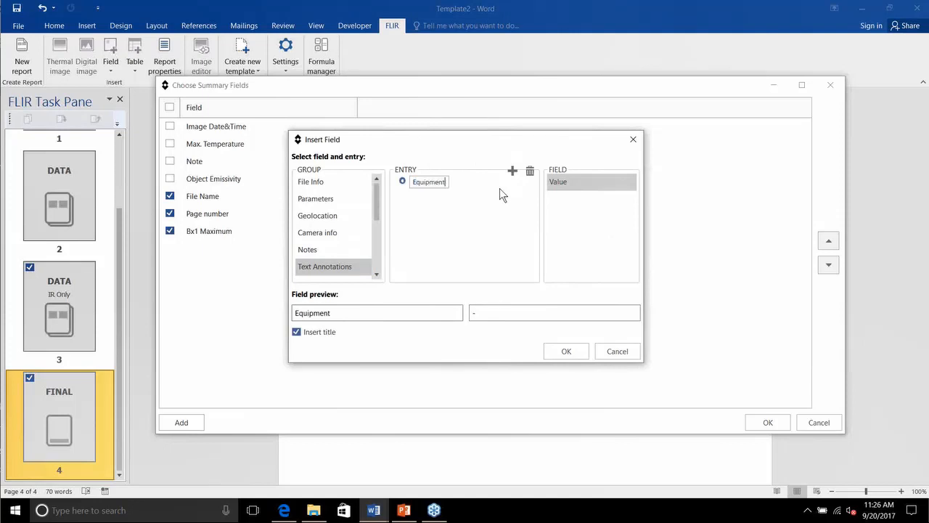
pyautogui.click(560, 184)
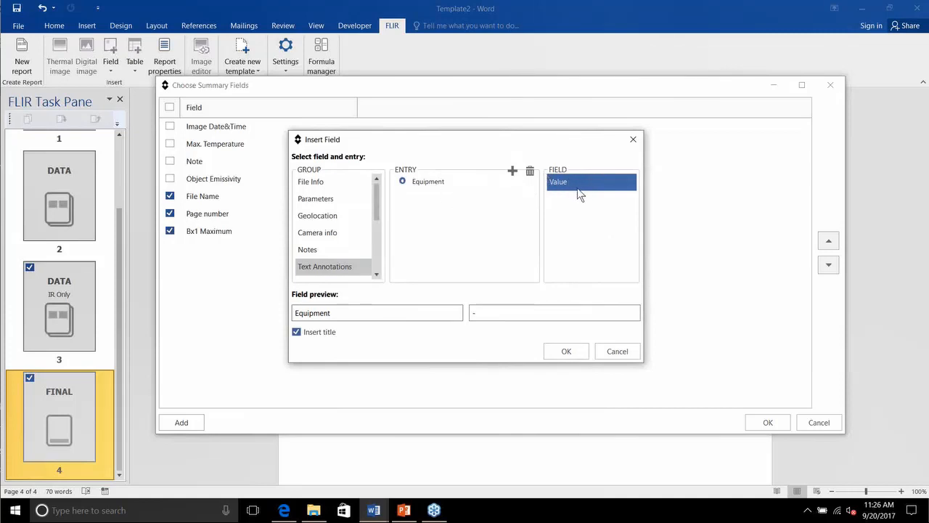
pyautogui.doubleClick(577, 196)
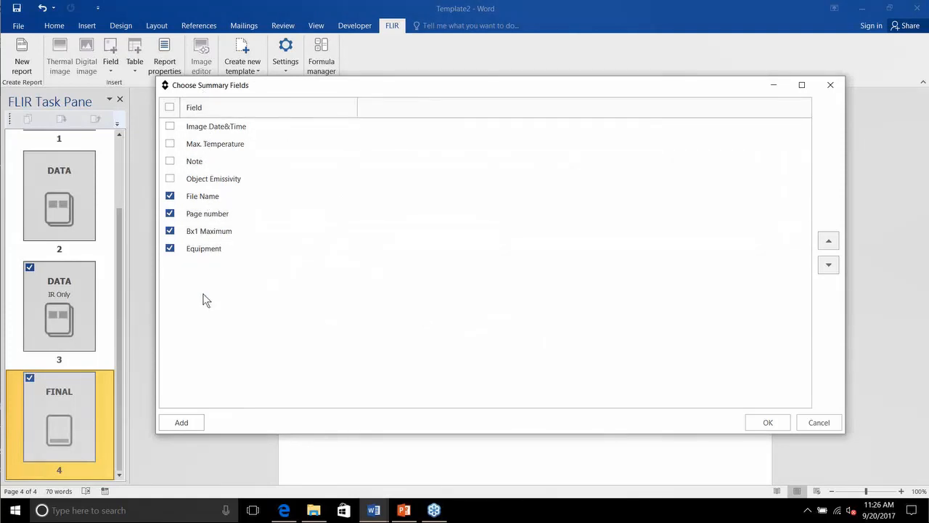
# Step: Add a new text annotation entry named Location, with its Value field, to the summary fields
pyautogui.click(177, 423)
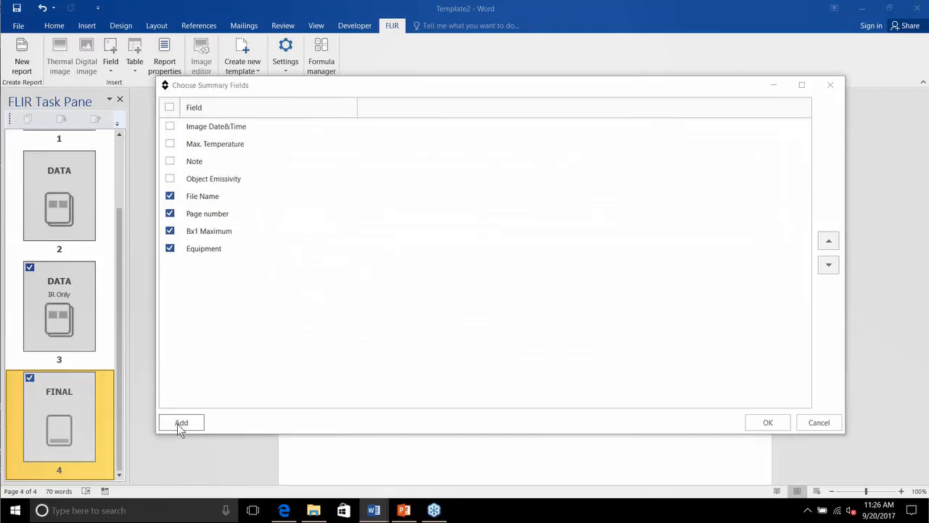
pyautogui.click(327, 267)
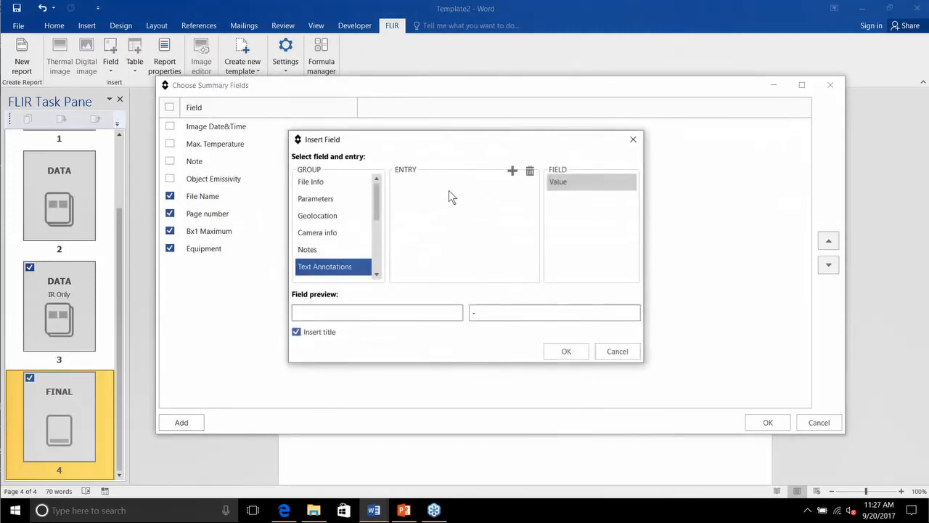
pyautogui.click(512, 170)
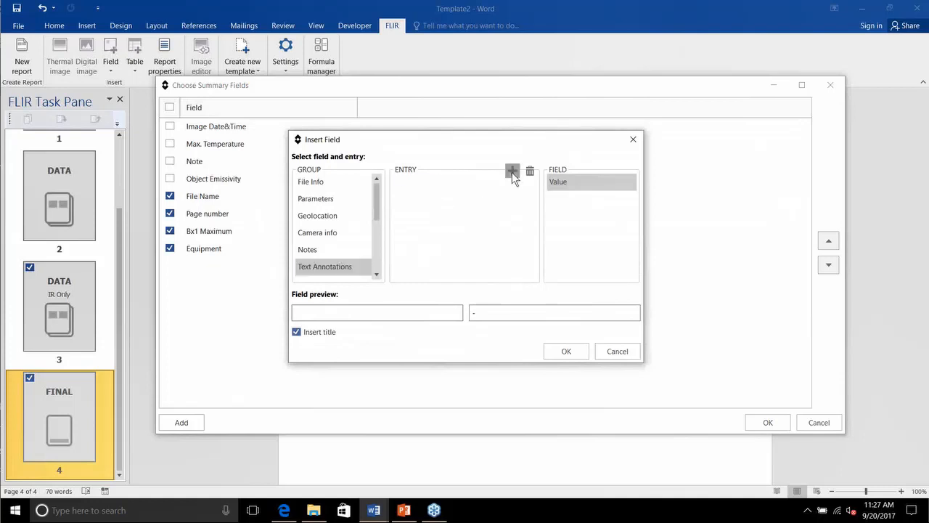
pyautogui.write('Location')
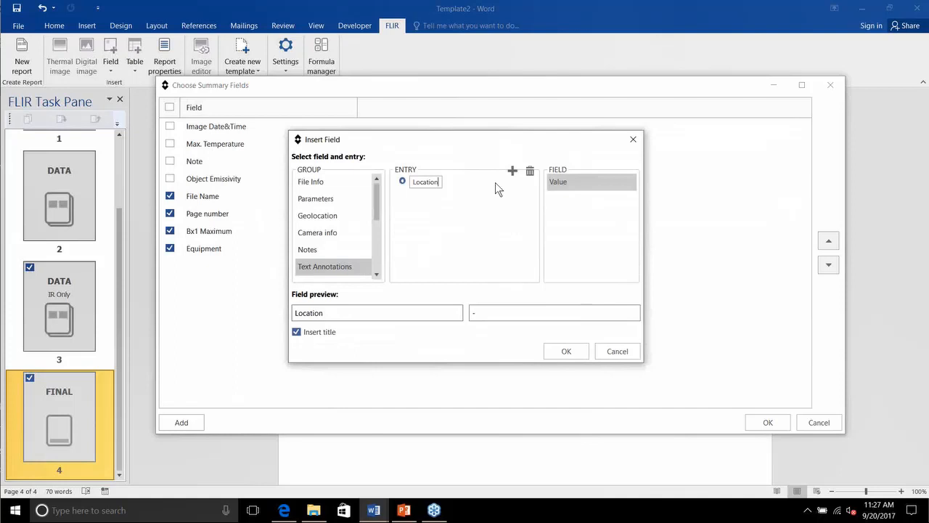
pyautogui.click(572, 181)
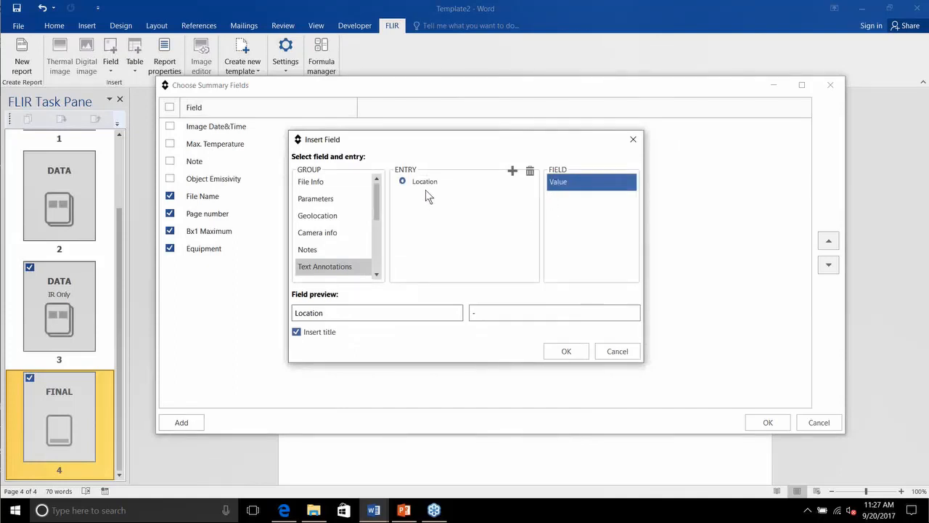
pyautogui.doubleClick(567, 183)
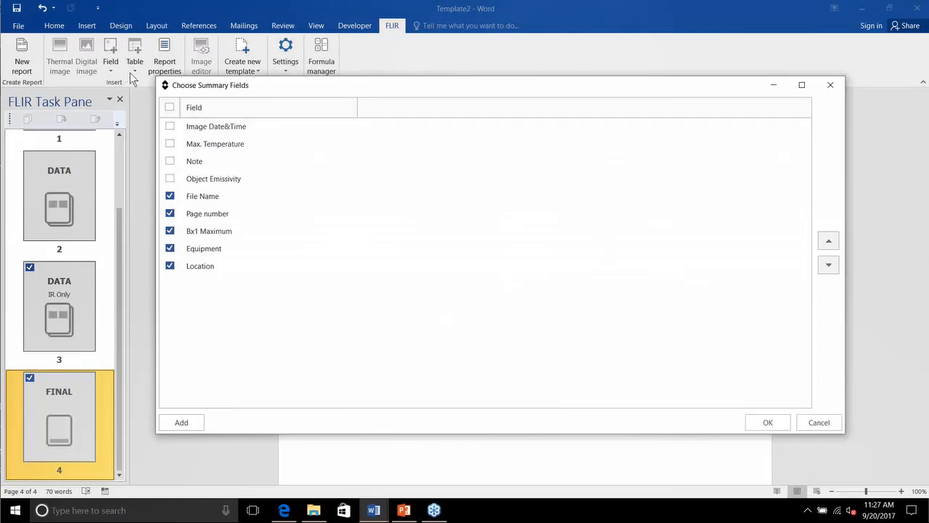
# Step: Move the Page number field above File Name and insert the summary table with the checked fields
pyautogui.moveTo(360, 93)
pyautogui.mouseDown()
pyautogui.moveTo(370, 109)
pyautogui.moveTo(360, 77)
pyautogui.mouseUp()
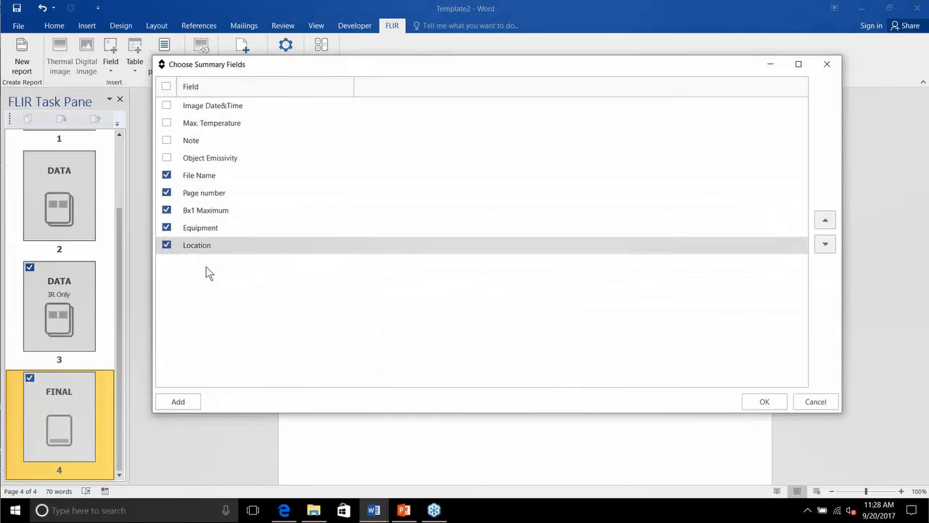
pyautogui.click(209, 195)
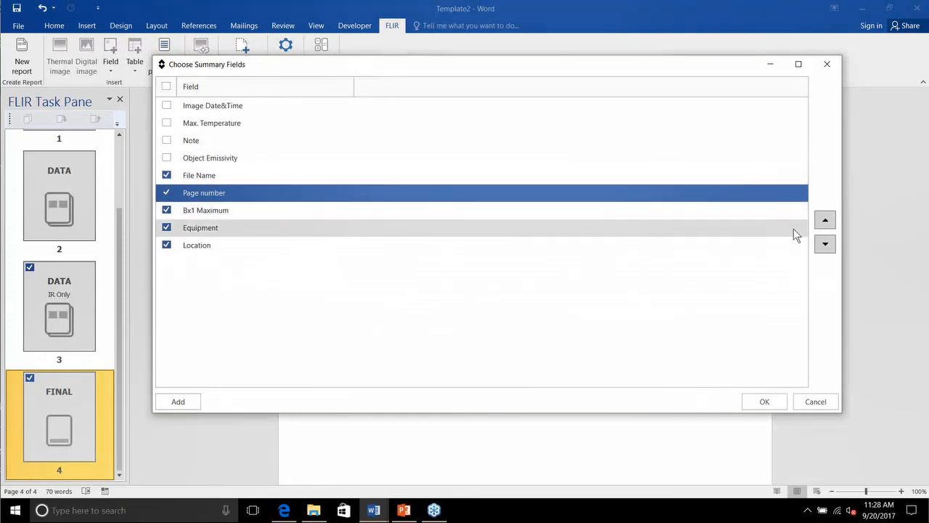
pyautogui.click(826, 221)
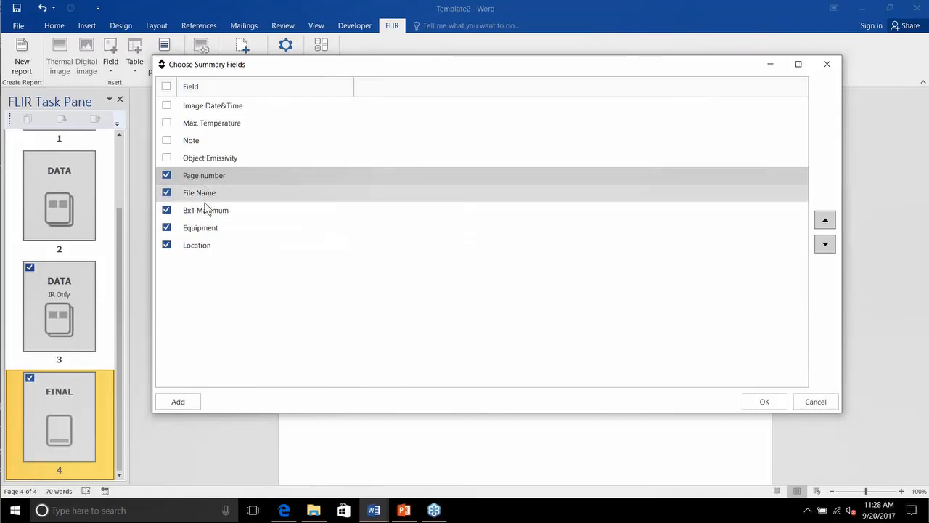
pyautogui.click(766, 403)
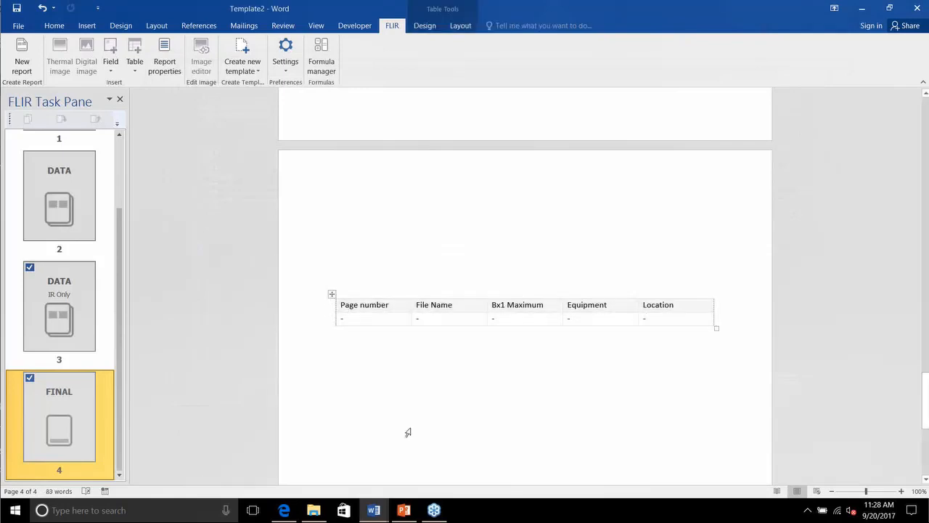
pyautogui.click(375, 353)
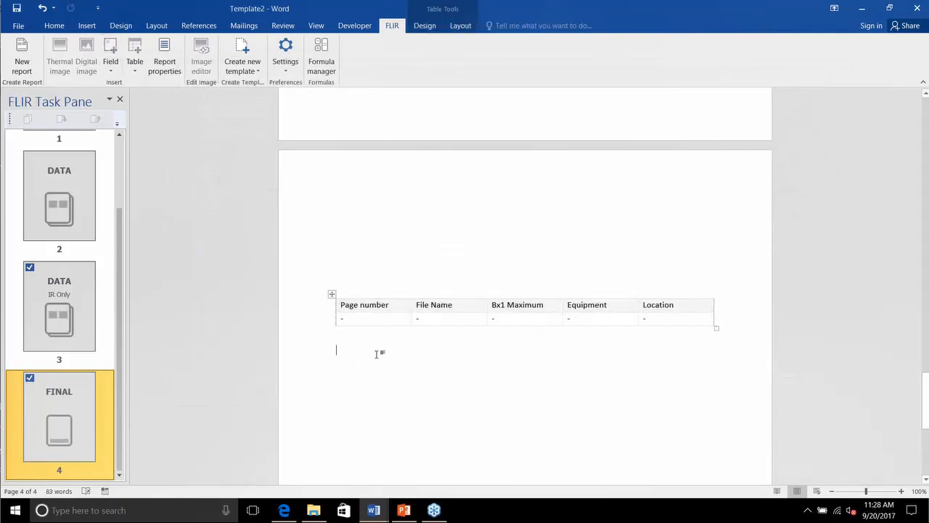
pyautogui.click(133, 63)
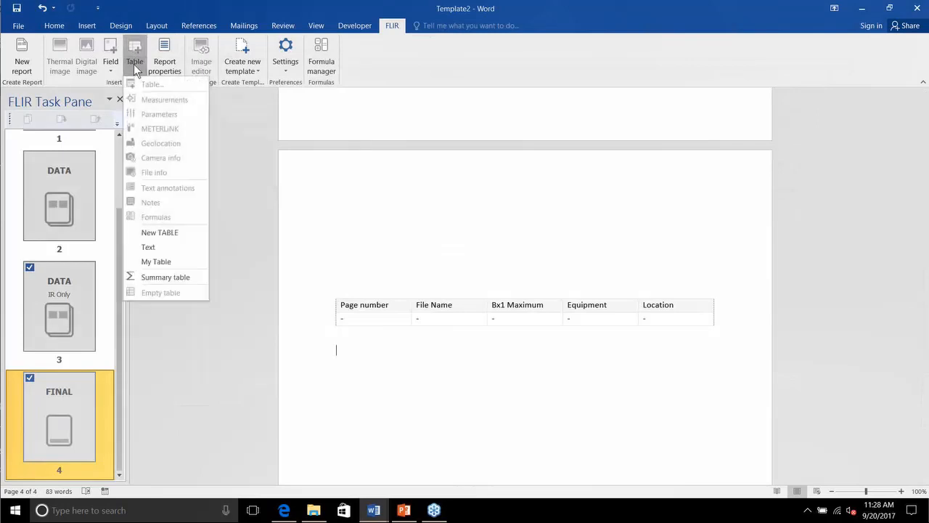
pyautogui.click(170, 276)
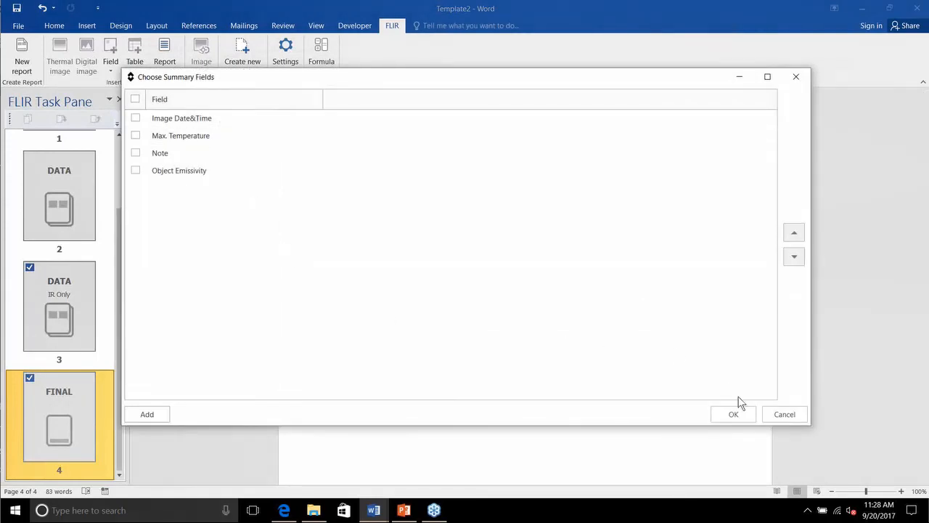
pyautogui.click(783, 414)
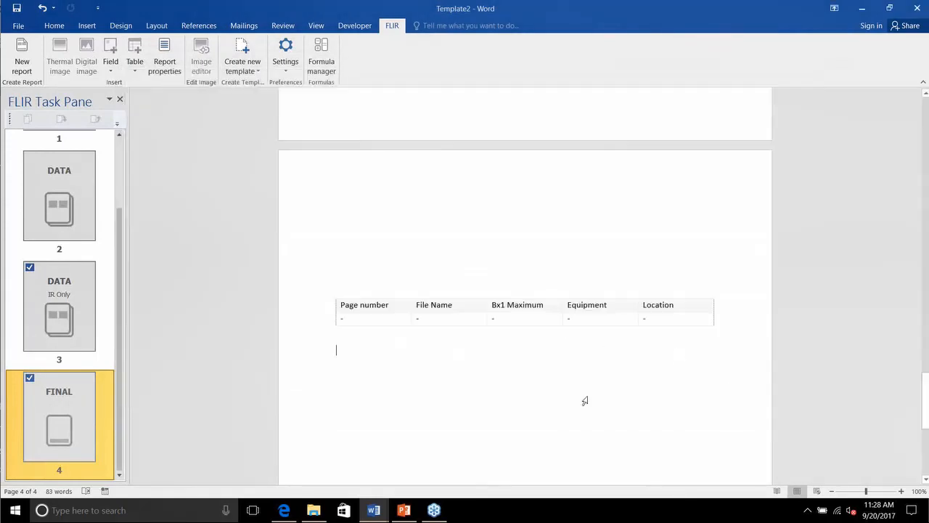
# Step: Remove an empty line above the summary table on the FINAL page
pyautogui.click(378, 260)
pyautogui.click(354, 275)
pyautogui.press('BackSpace')
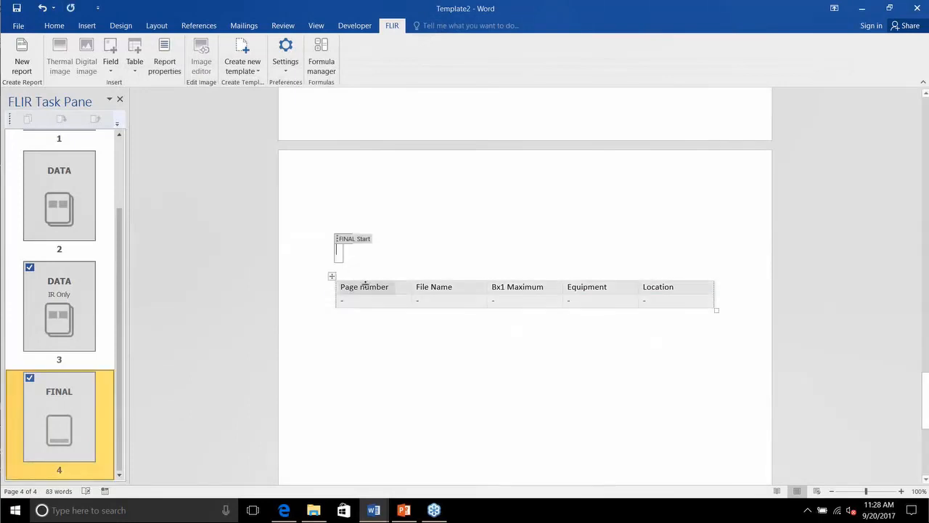
# Step: Go to the INTRO page and replace its placeholder text with the heading REPORT
pyautogui.scroll(3, 117, 329)
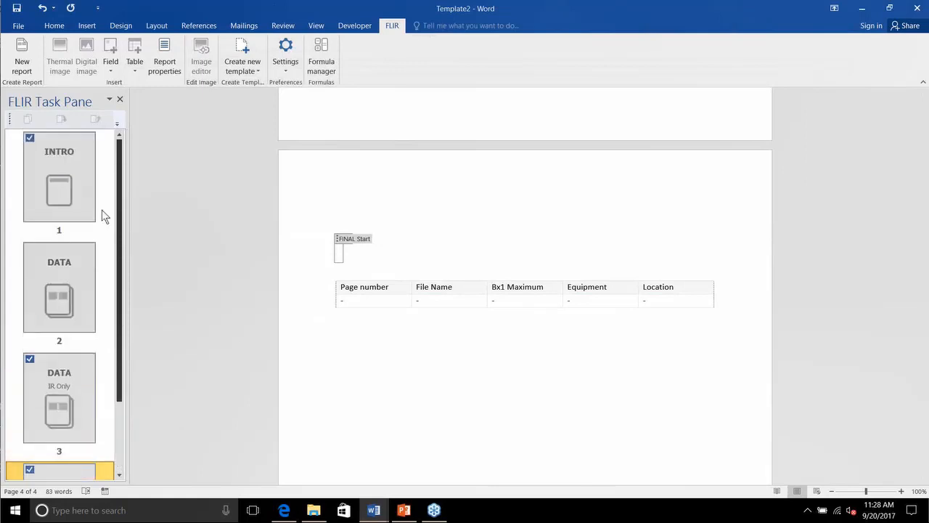
pyautogui.click(81, 173)
pyautogui.click(452, 190)
pyautogui.press('Delete')
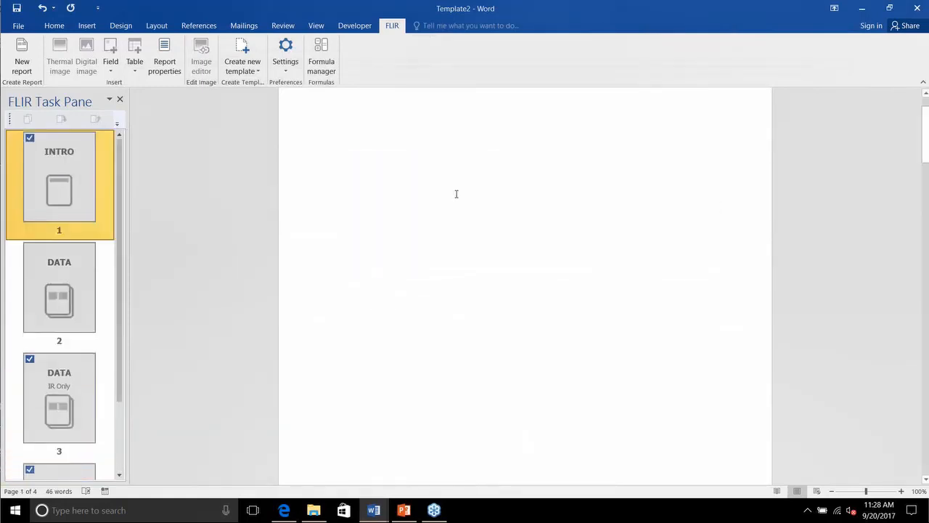
pyautogui.write('REPORT')
# Step: Enlarge the REPORT heading on the INTRO page to font size 22
pyautogui.doubleClick(341, 161)
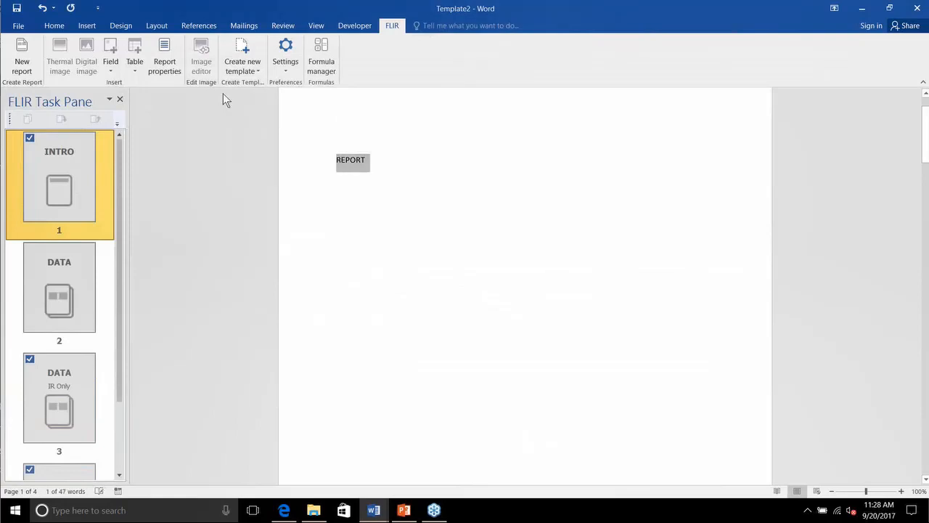
pyautogui.click(54, 25)
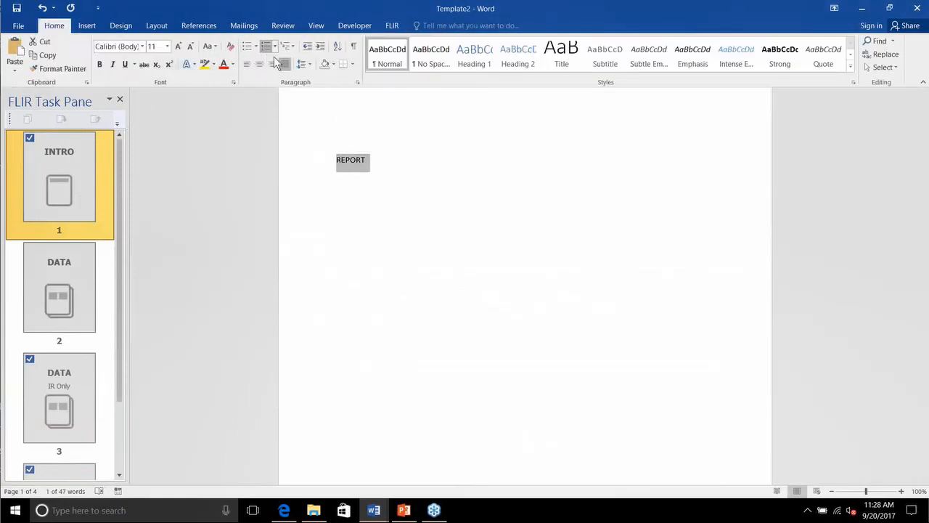
pyautogui.click(179, 47)
pyautogui.click(180, 47)
pyautogui.click(180, 47)
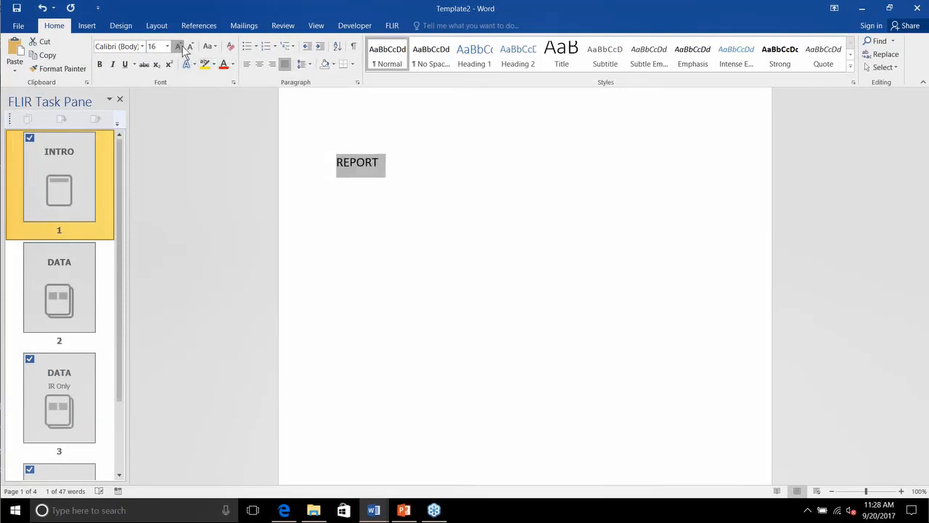
pyautogui.click(180, 47)
pyautogui.click(180, 47)
pyautogui.click(180, 47)
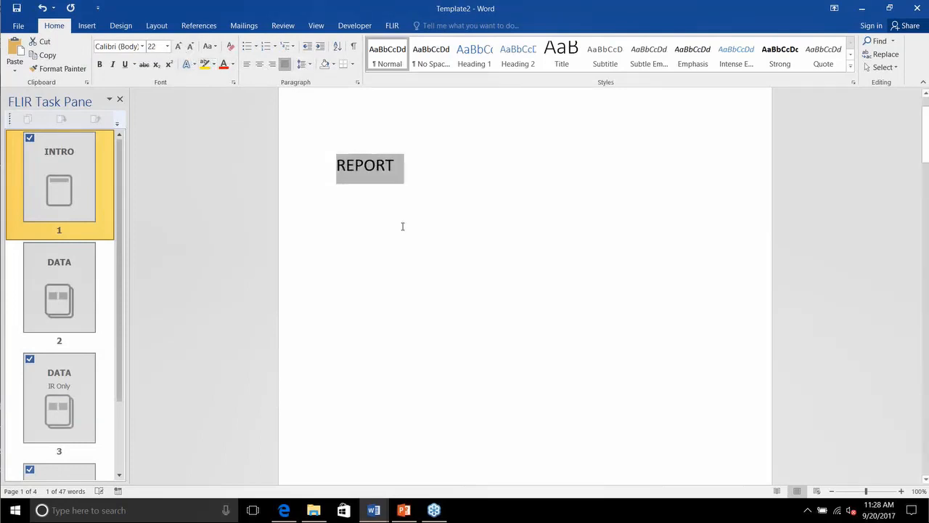
pyautogui.click(452, 226)
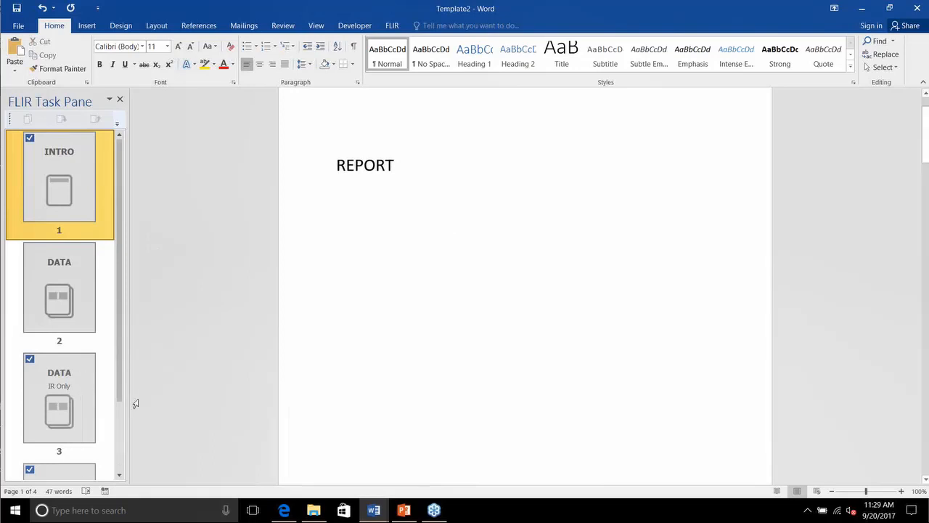
# Step: Place the cursor below the REPORT heading on the INTRO page and start inserting report properties there
pyautogui.moveTo(120, 394); pyautogui.dragTo(122, 452)
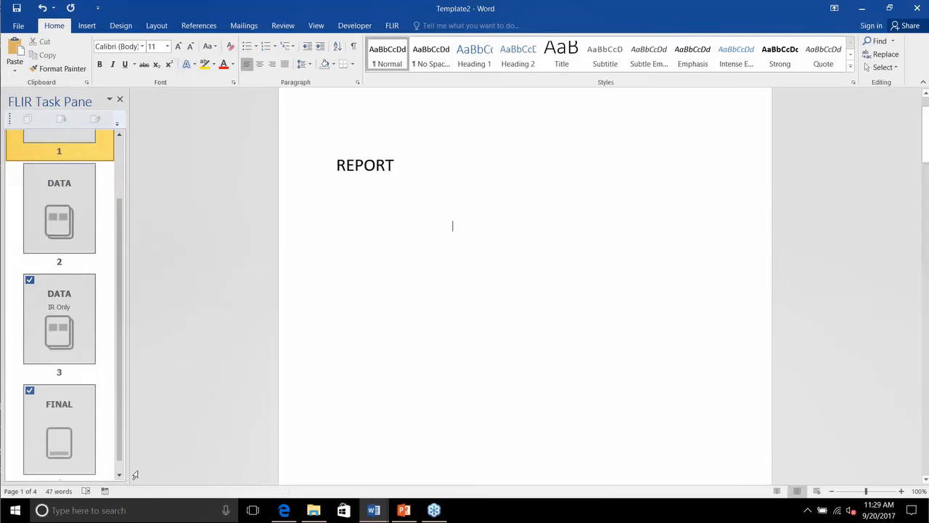
pyautogui.hotkey('shift', 'Home')
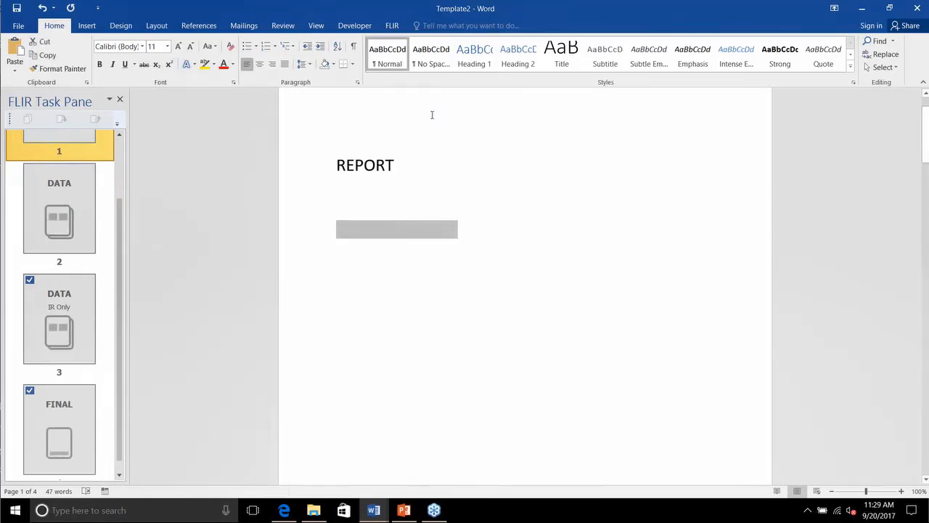
pyautogui.click(431, 114)
pyautogui.click(392, 25)
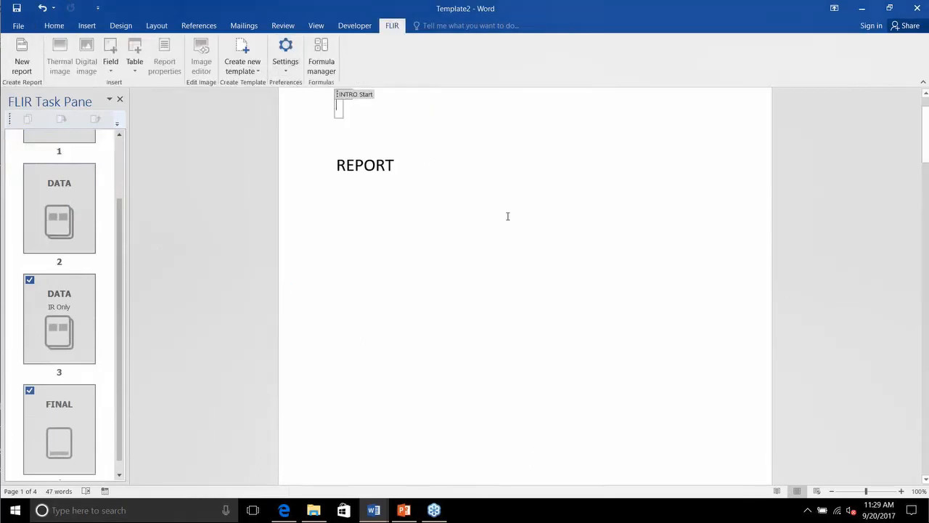
pyautogui.click(436, 201)
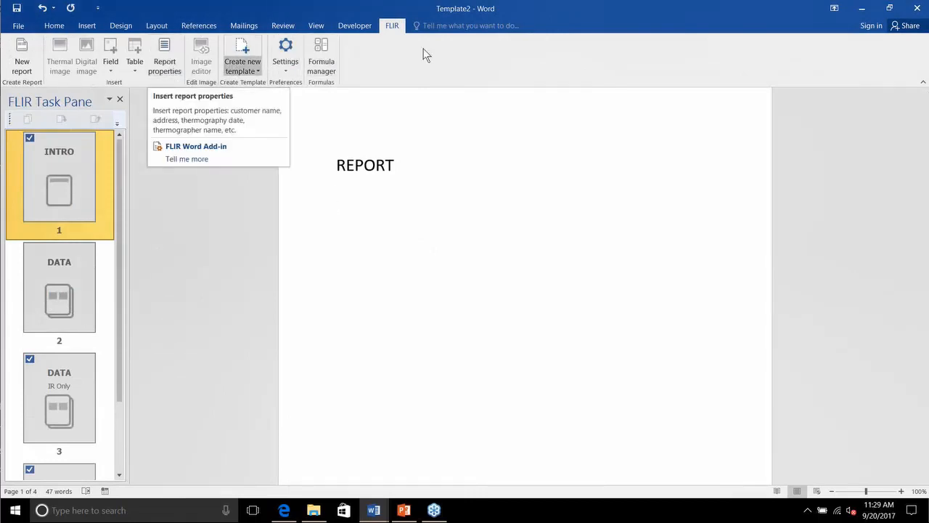
pyautogui.click(173, 50)
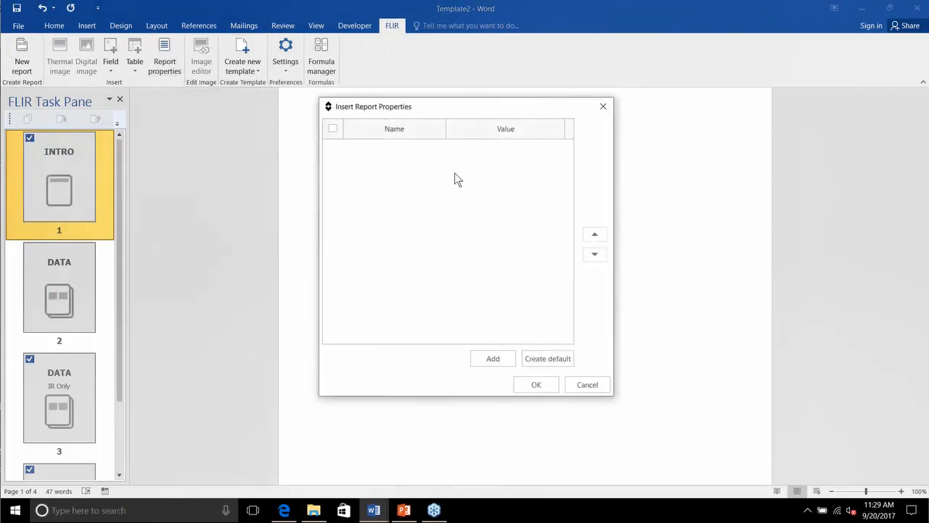
pyautogui.moveTo(441, 108); pyautogui.dragTo(445, 110)
# Step: Add a report property named Thermographer
pyautogui.click(493, 360)
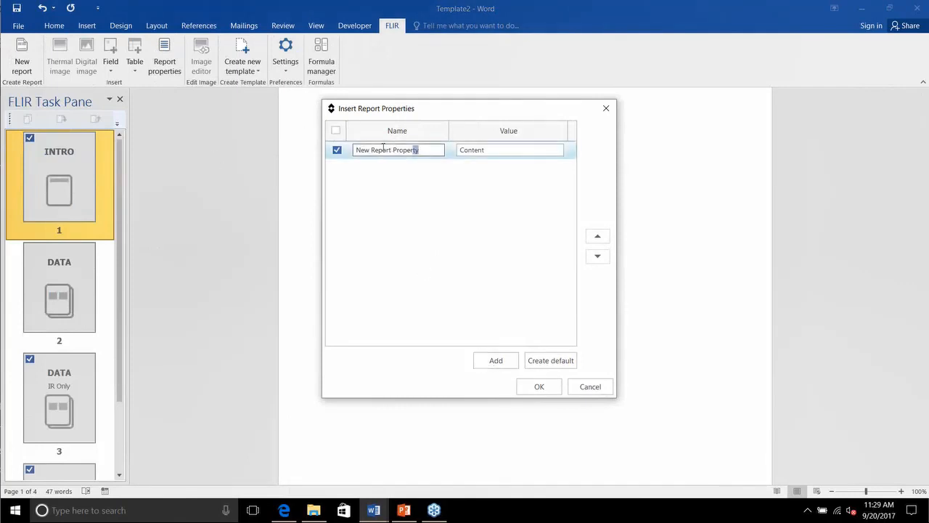
pyautogui.tripleClick(409, 148)
pyautogui.write('Ther')
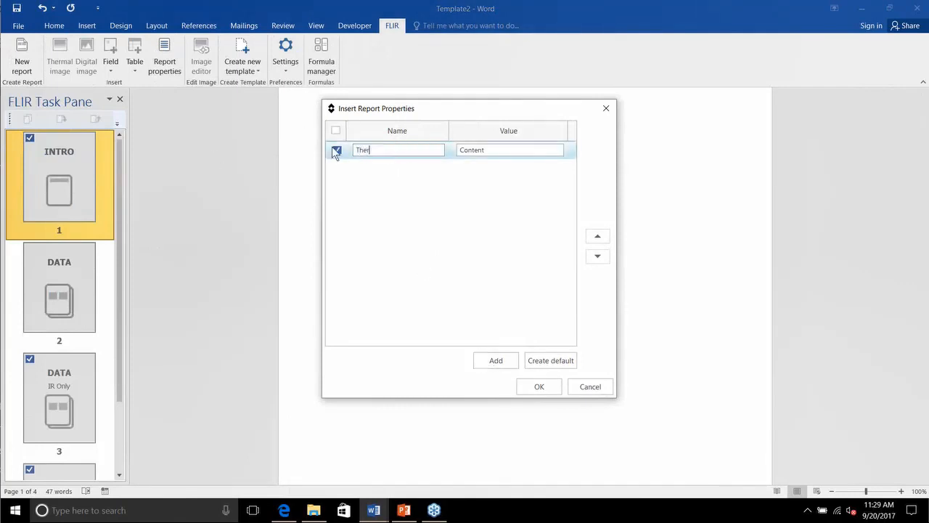
pyautogui.write('mographer')
# Step: Set the Thermographer property's value to the placeholder **** and insert the property below the REPORT heading
pyautogui.click(505, 149)
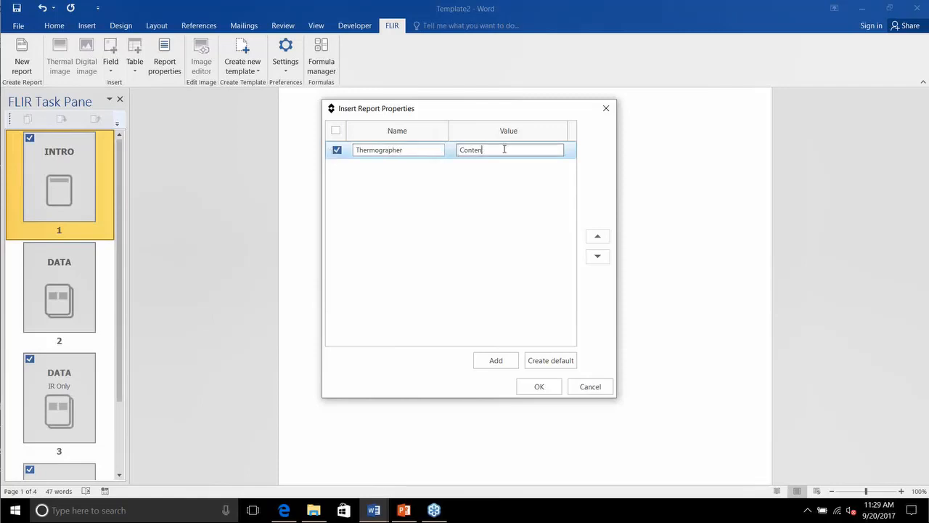
pyautogui.press('BackSpace')
pyautogui.press('BackSpace')
pyautogui.press('BackSpace')
pyautogui.press('BackSpace')
pyautogui.press('BackSpace')
pyautogui.press('BackSpace')
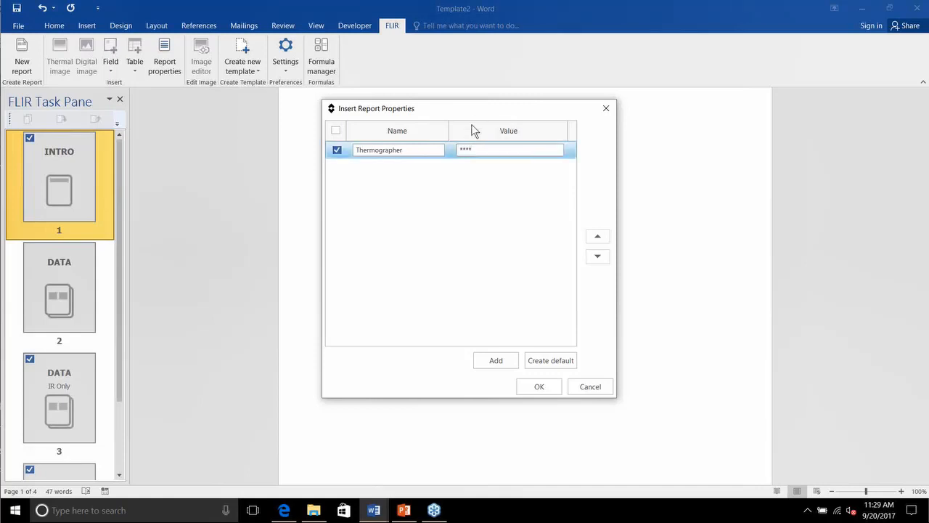
pyautogui.moveTo(464, 114); pyautogui.dragTo(471, 113)
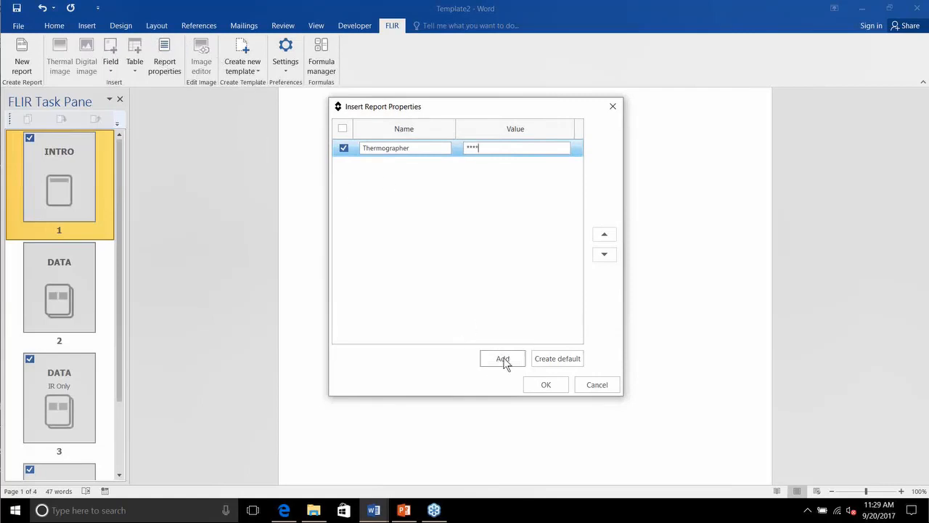
pyautogui.click(552, 382)
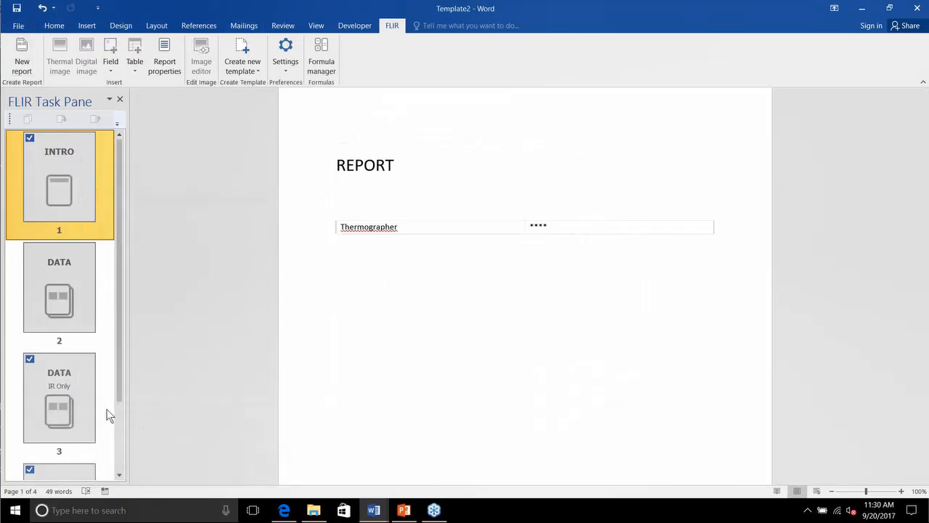
# Step: Start saving the template as a new file in the Report Studio Templates folder under Documents
pyautogui.scroll(-3, 109, 416)
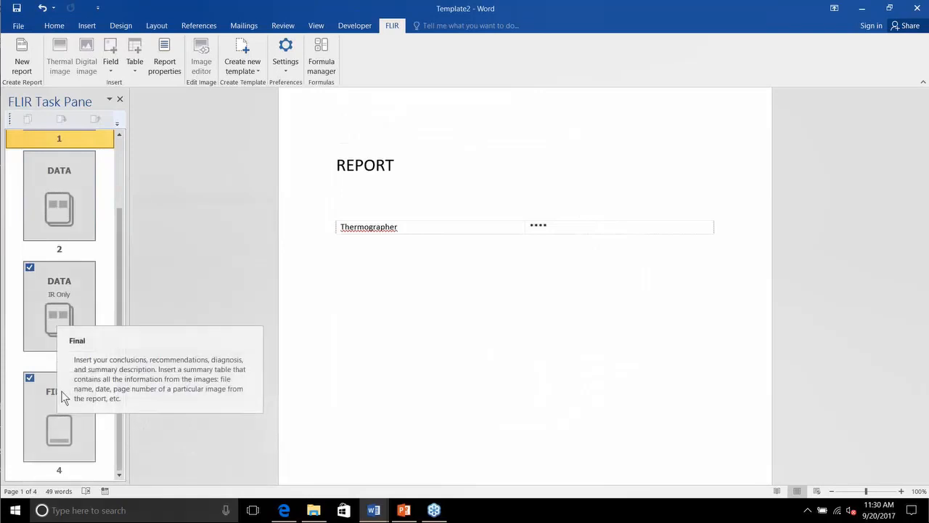
pyautogui.click(121, 142)
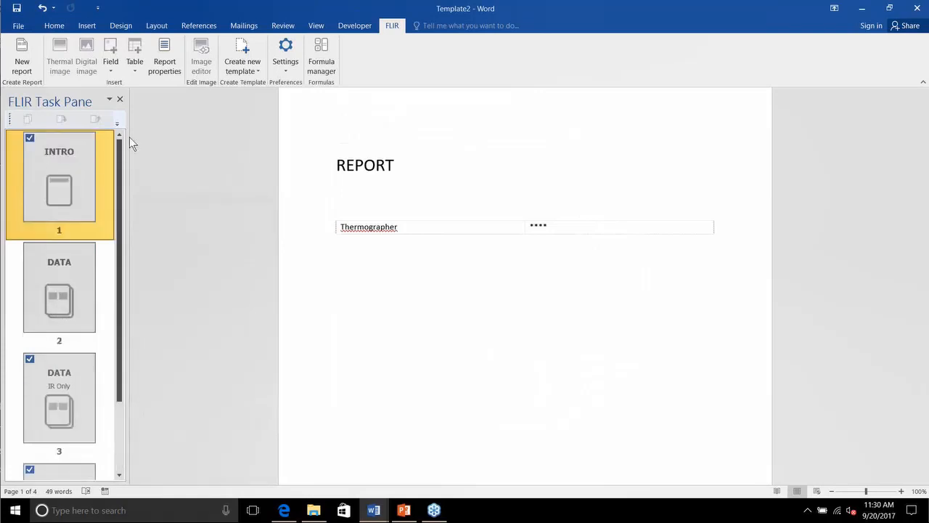
pyautogui.click(19, 25)
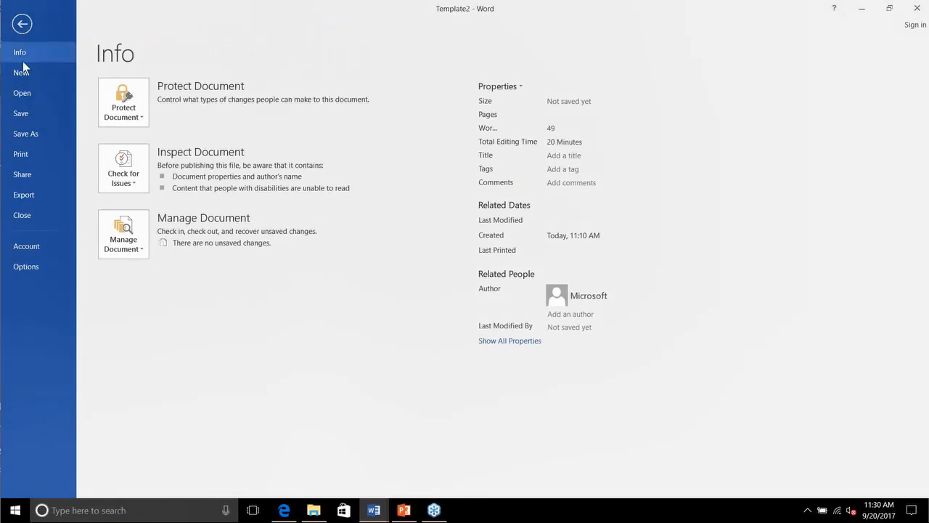
pyautogui.click(27, 132)
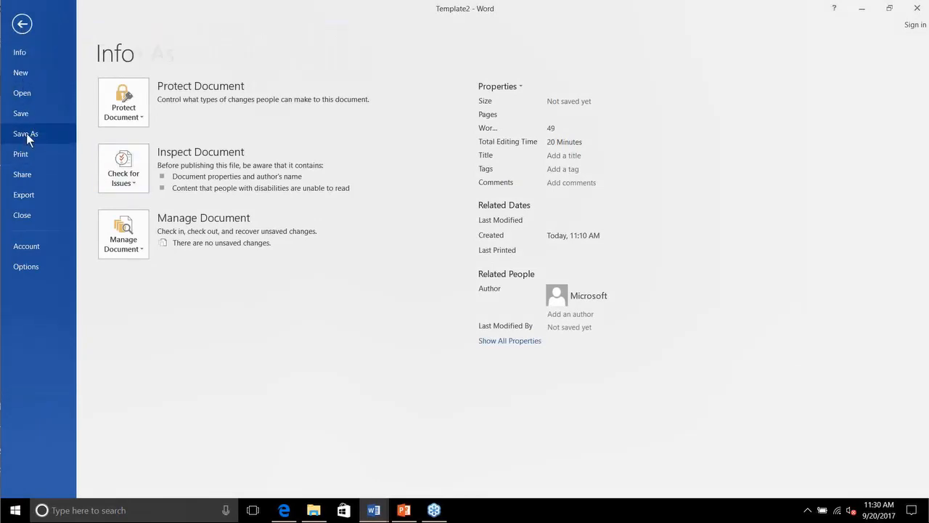
pyautogui.click(124, 186)
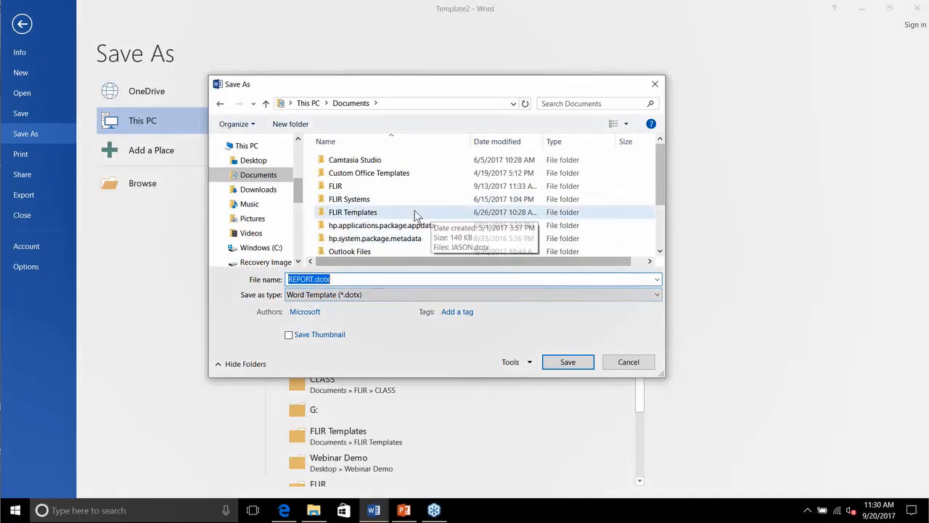
pyautogui.moveTo(658, 173); pyautogui.dragTo(665, 213)
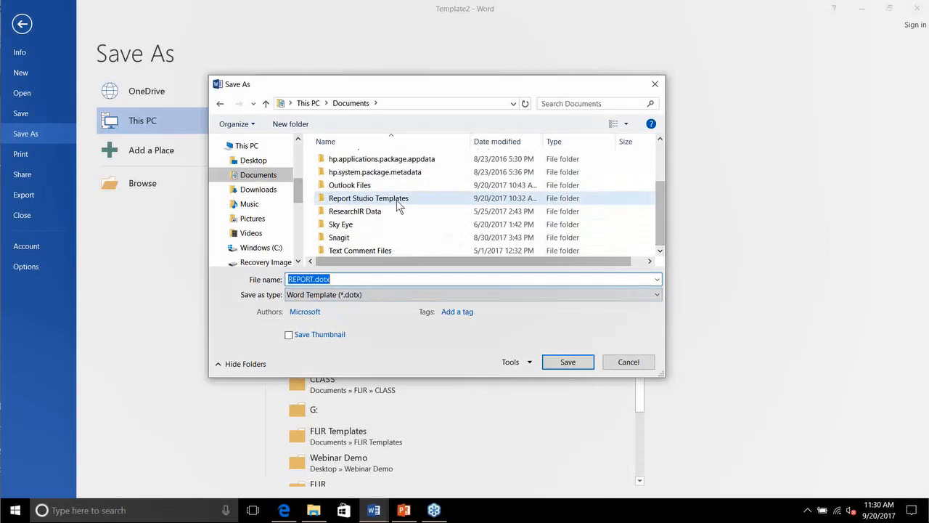
pyautogui.doubleClick(396, 199)
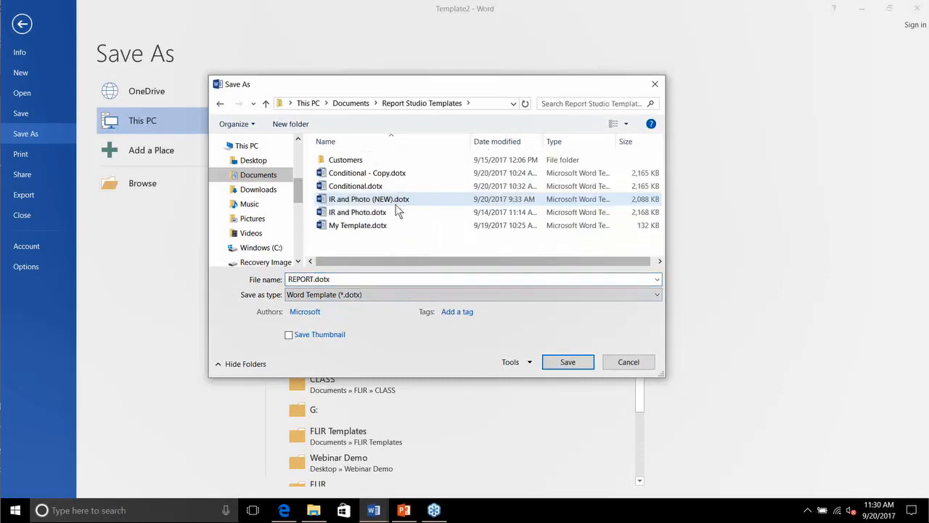
# Step: Name the template CLASS.dotx and save it as a Word template
pyautogui.click(318, 280)
pyautogui.moveTo(314, 279); pyautogui.dragTo(258, 280)
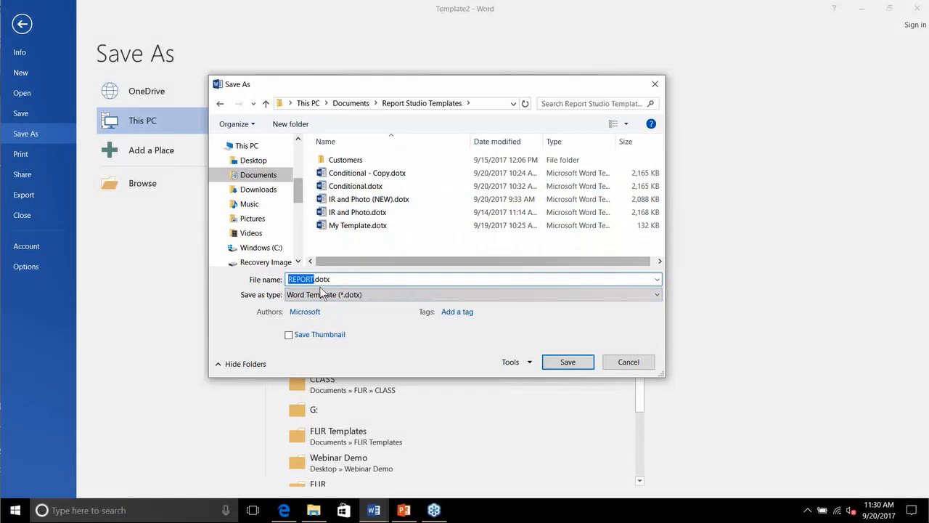
pyautogui.write('CLASS')
pyautogui.click(566, 362)
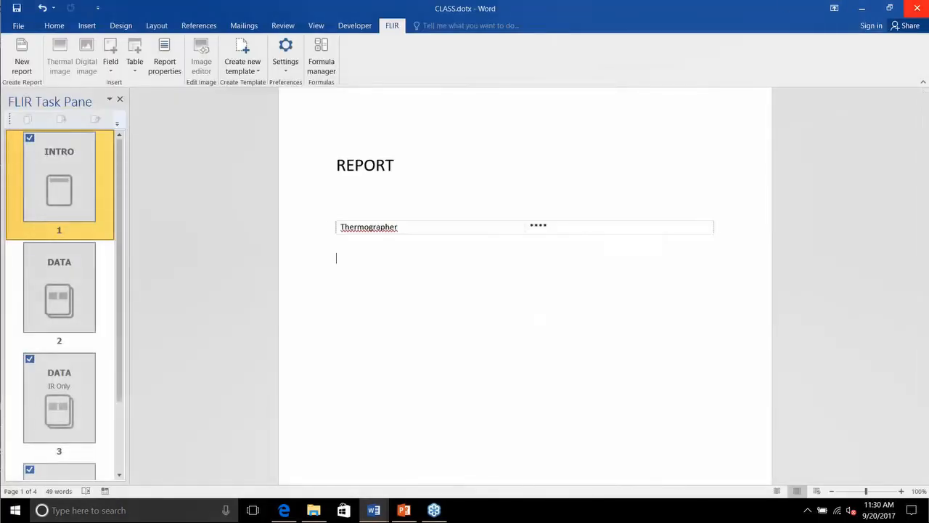
# Step: Close the template and the blank Word document, and launch FLIR Report Studio from the desktop
pyautogui.click(916, 8)
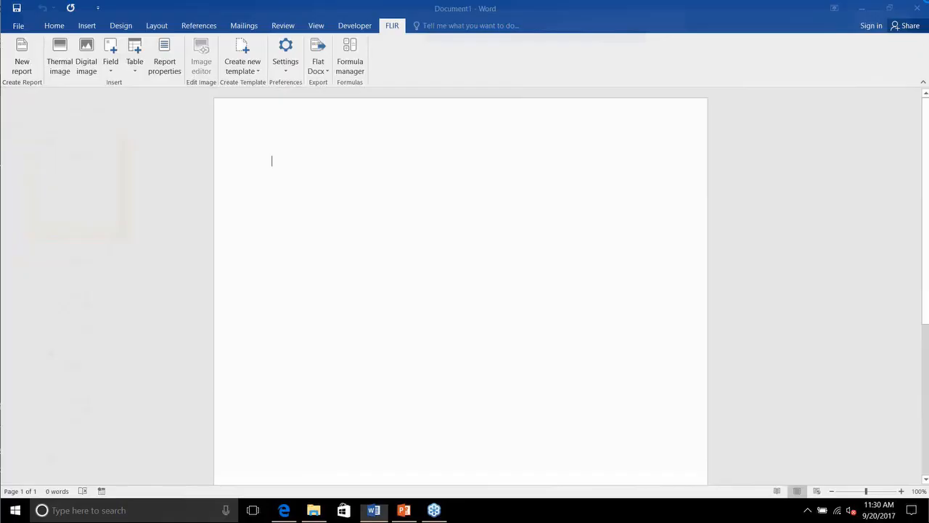
pyautogui.click(917, 8)
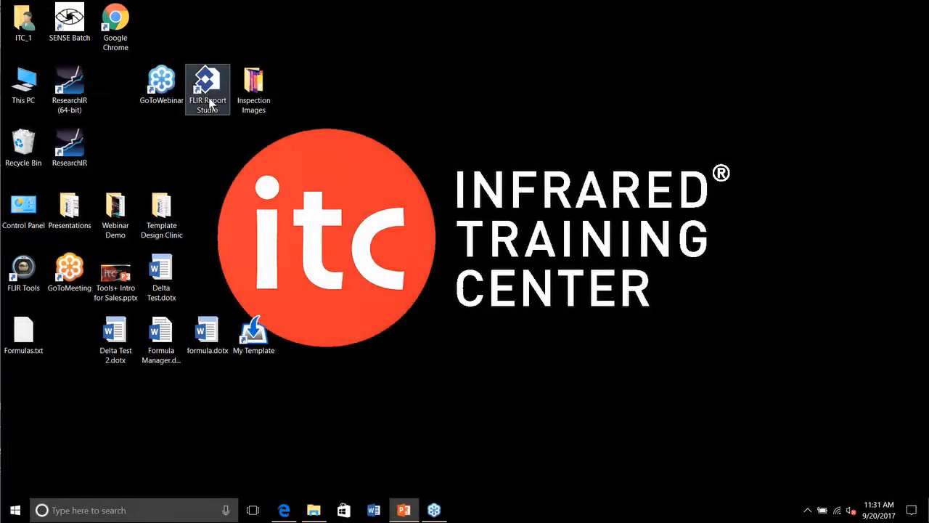
pyautogui.moveTo(209, 102); pyautogui.dragTo(173, 149)
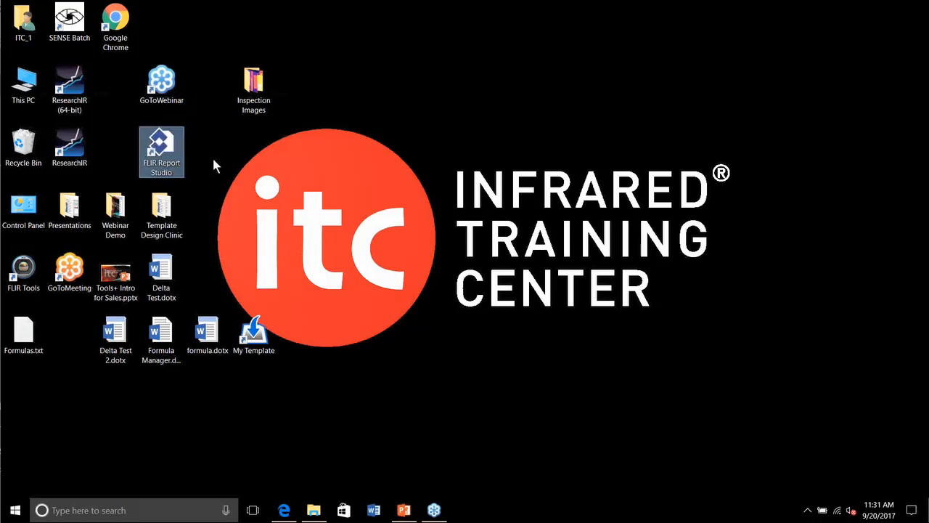
pyautogui.doubleClick(163, 145)
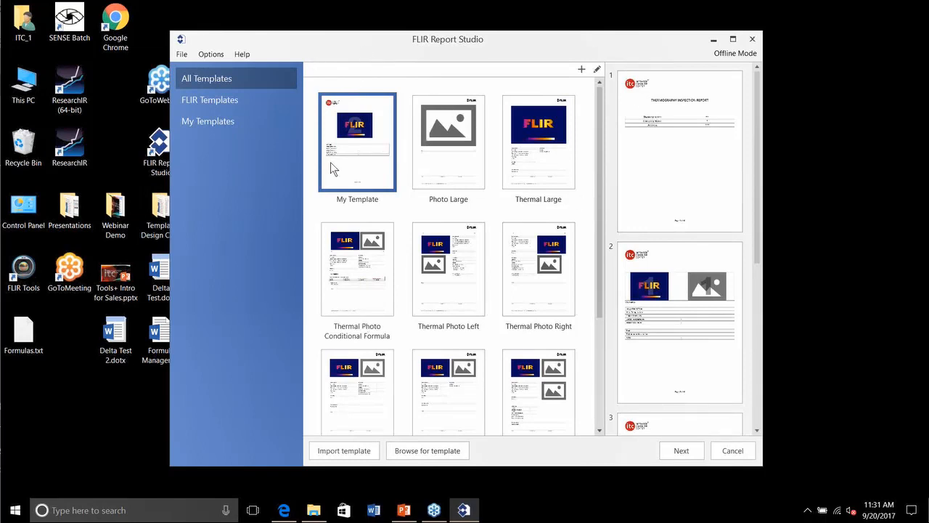
# Step: Browse for CLASS.dotx in the Report Studio Templates folder and load it as the report's template
pyautogui.click(450, 145)
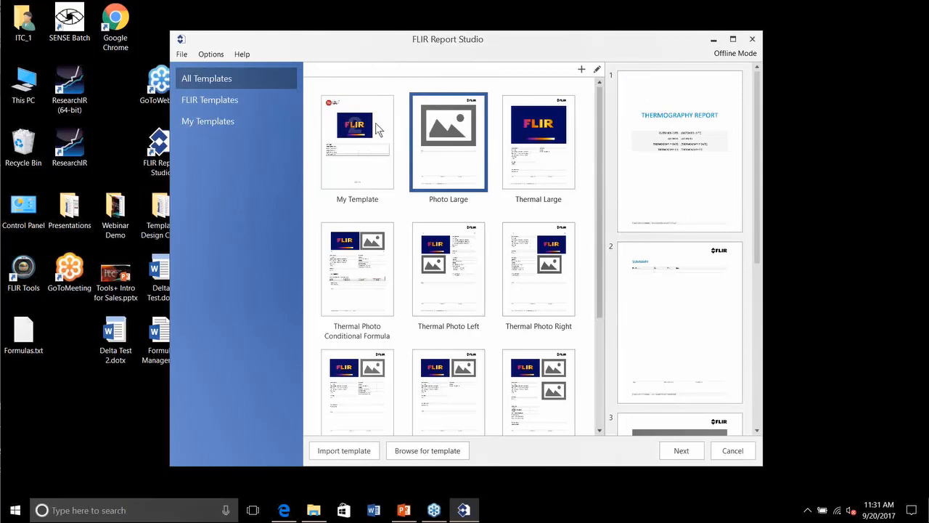
pyautogui.click(377, 129)
pyautogui.click(430, 133)
pyautogui.click(433, 452)
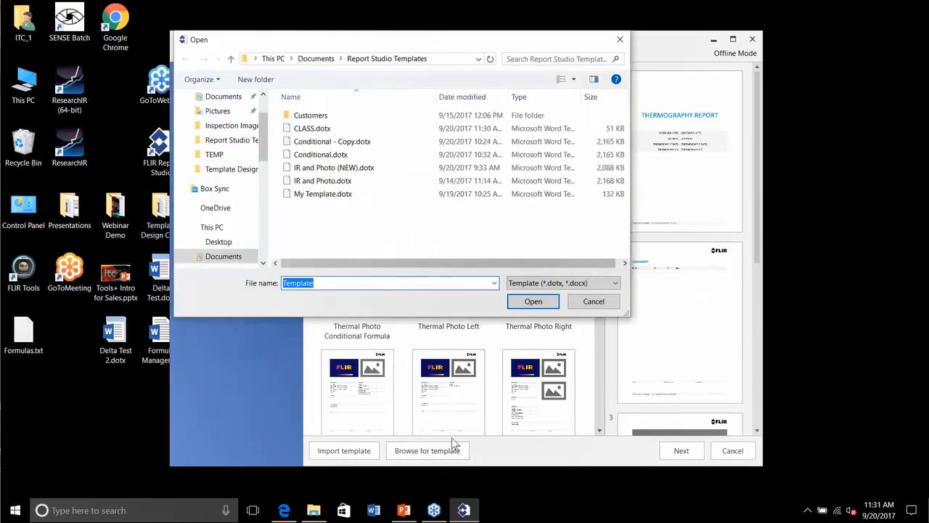
pyautogui.click(323, 129)
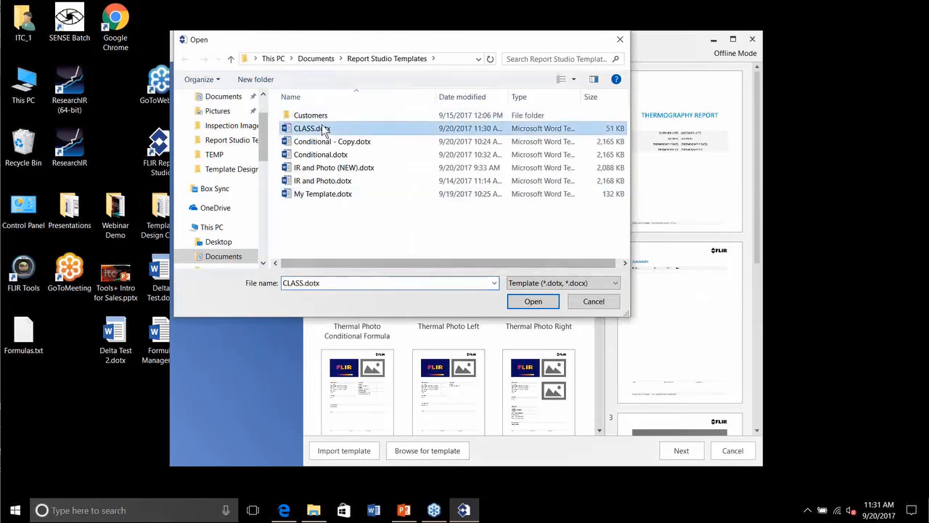
pyautogui.click(522, 307)
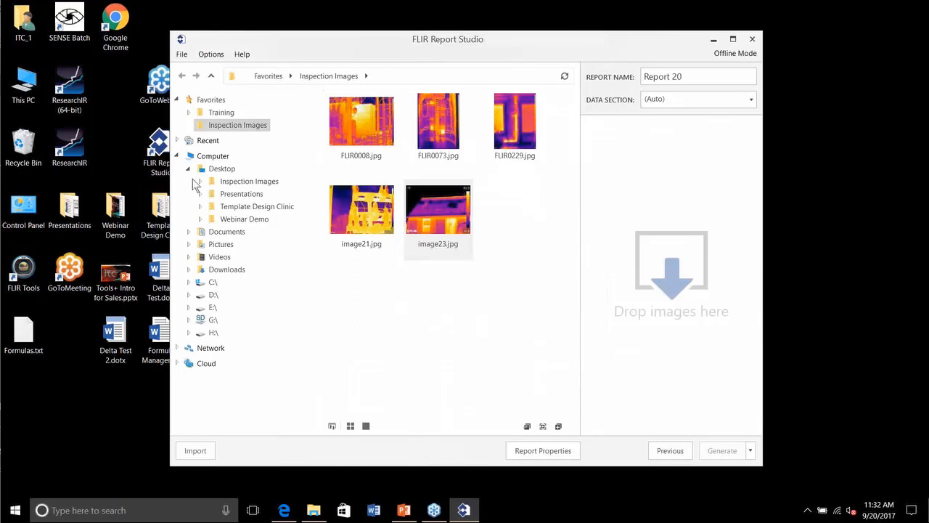
pyautogui.moveTo(412, 47); pyautogui.dragTo(410, 52)
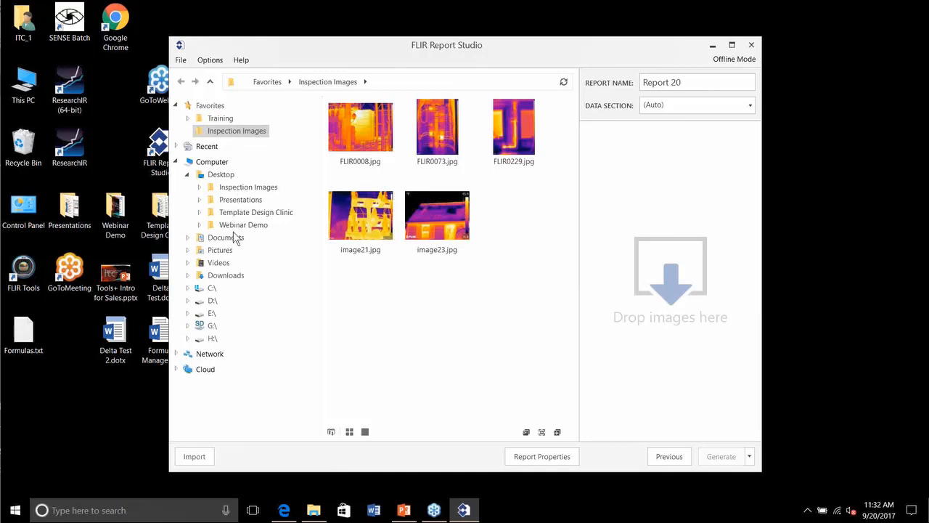
pyautogui.rightClick(231, 210)
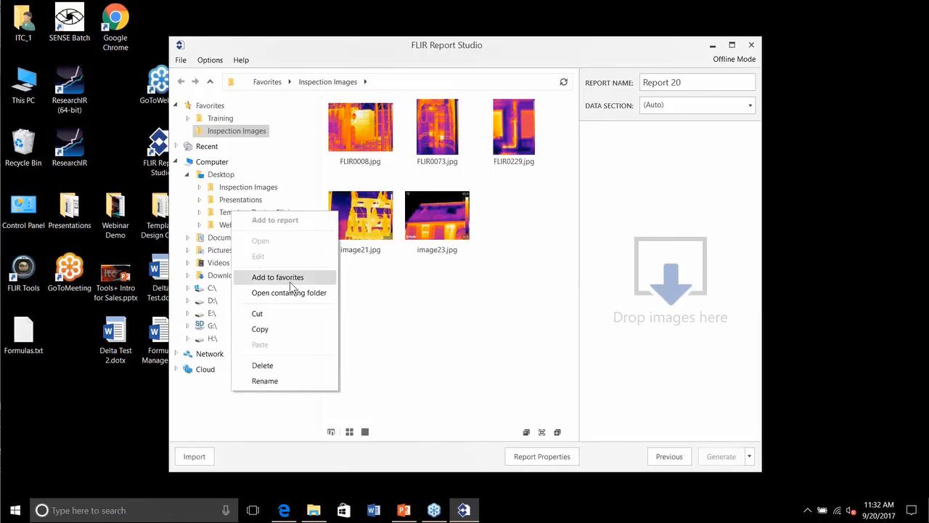
pyautogui.click(286, 39)
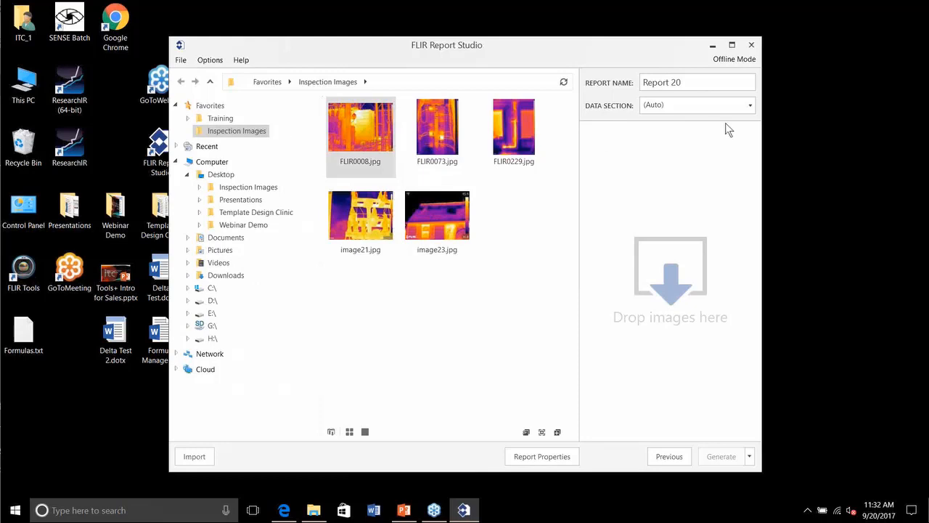
pyautogui.click(748, 105)
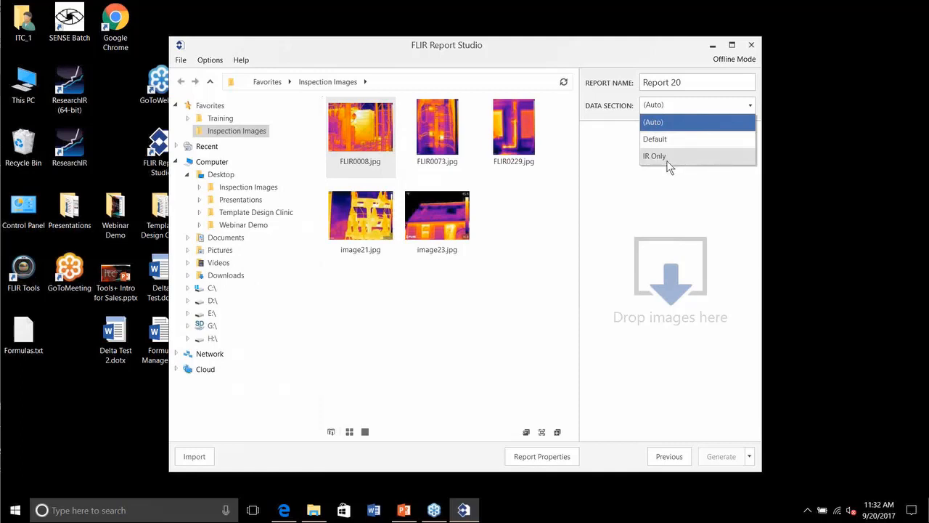
pyautogui.click(639, 109)
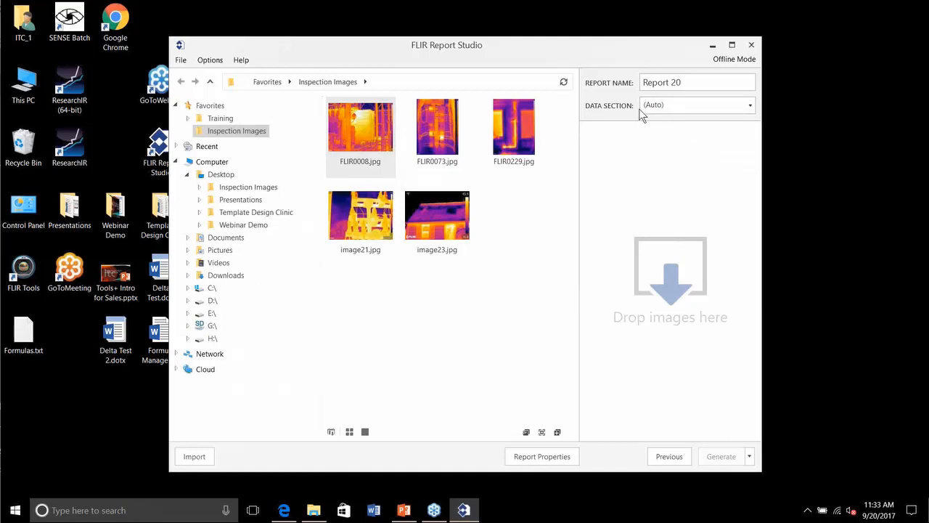
# Step: Add all five images in the Inspection Images folder, from FLIR0008.jpg to image23.jpg, to the report
pyautogui.click(380, 127)
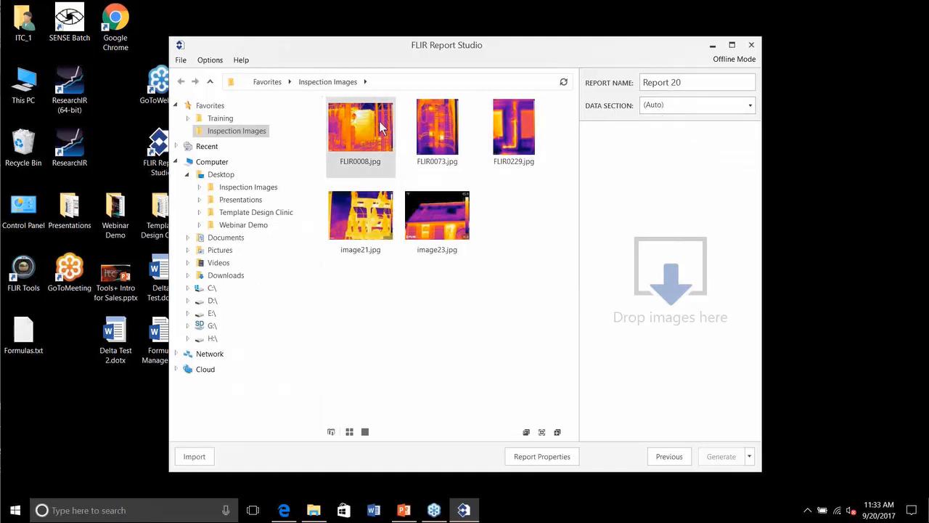
pyautogui.keyDown('shift'); pyautogui.click(451, 220); pyautogui.keyUp('shift')
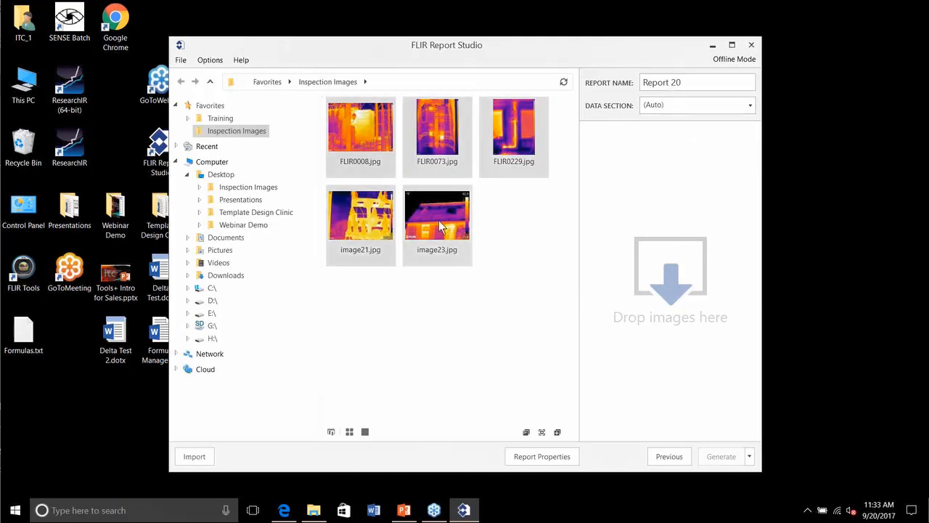
pyautogui.moveTo(361, 224); pyautogui.dragTo(662, 265)
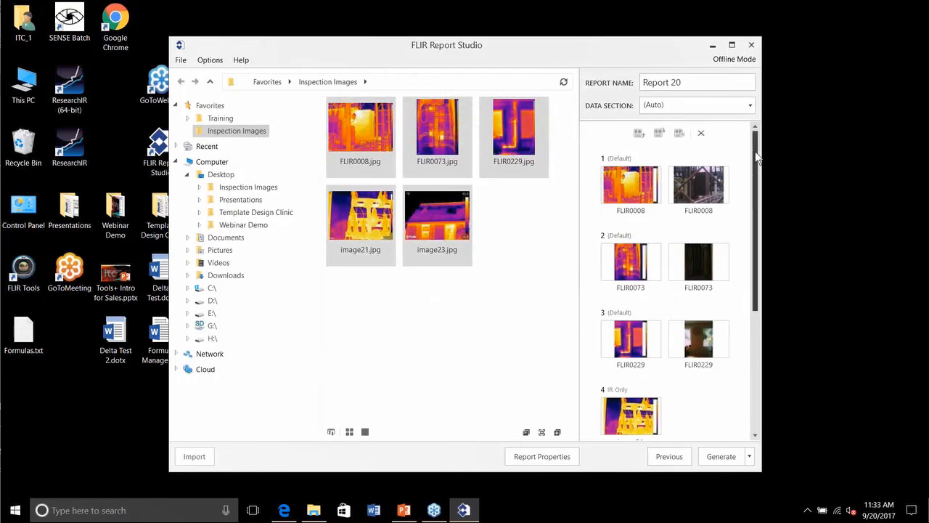
# Step: Generate Report 20 with the thermographer's full name entered as the Thermographer property
pyautogui.scroll(-1, 747, 247)
pyautogui.scroll(1, 752, 233)
pyautogui.scroll(-1, 752, 247)
pyautogui.scroll(1, 748, 174)
pyautogui.scroll(-1, 740, 276)
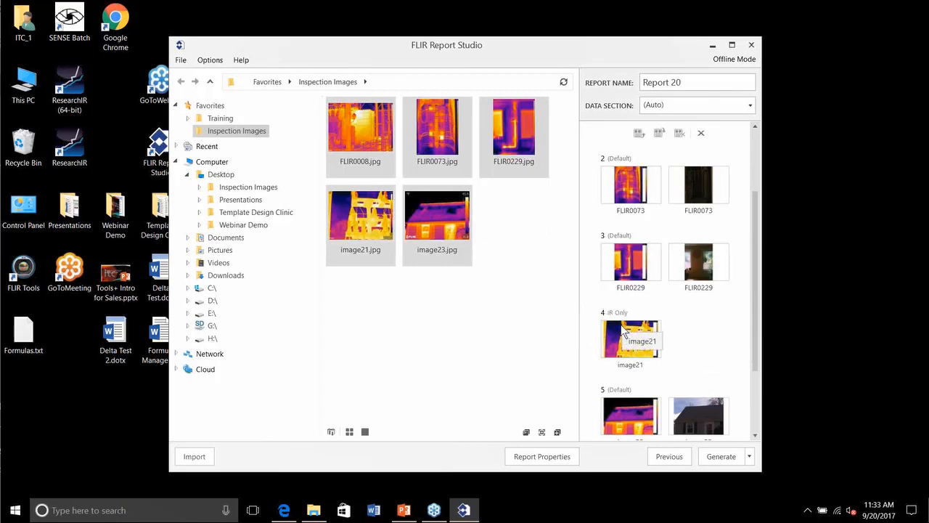
pyautogui.click(722, 459)
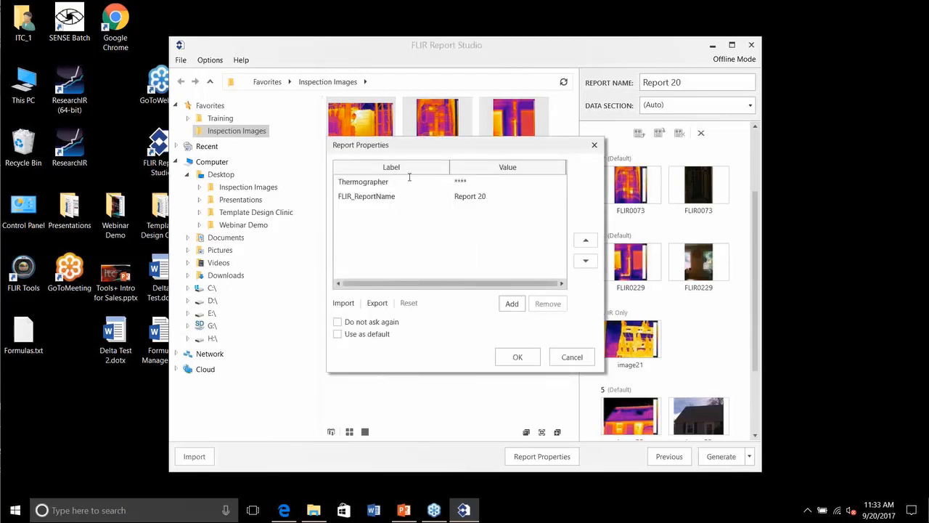
pyautogui.click(460, 180)
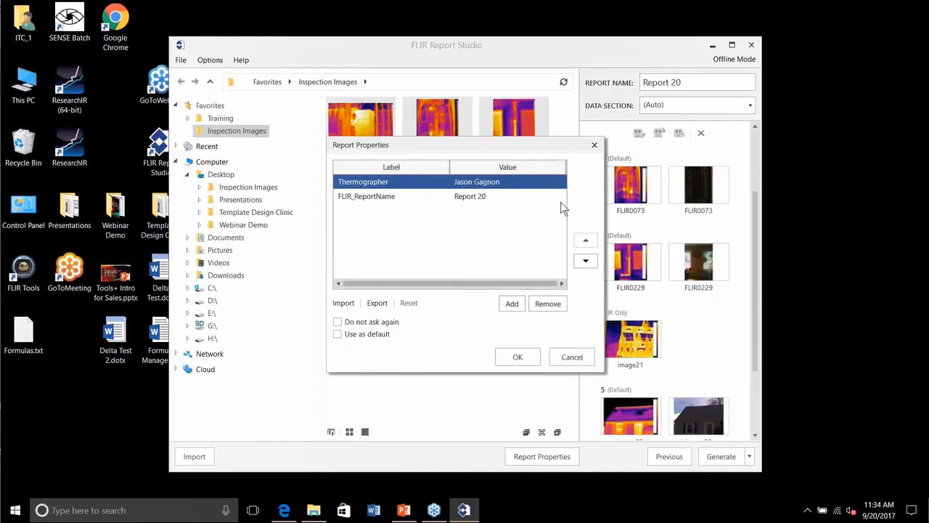
pyautogui.click(517, 356)
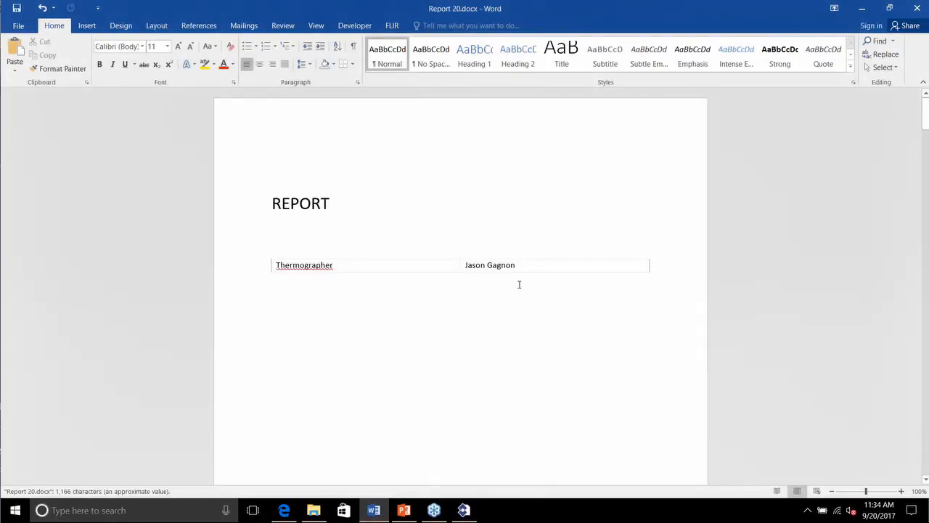
# Step: Review the generated report from the cover page through all image pages to the summary table of files, equipment and locations
pyautogui.click(832, 491)
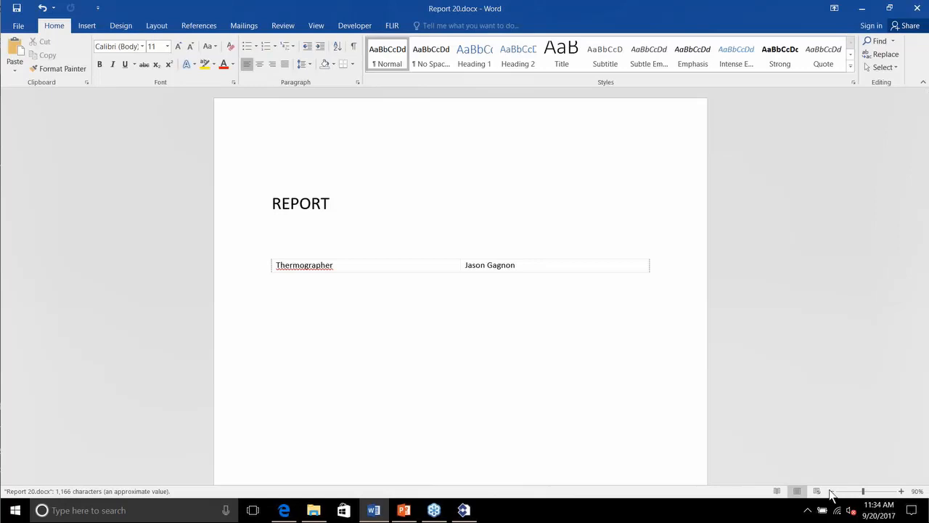
pyautogui.scroll(-1, 617, 325)
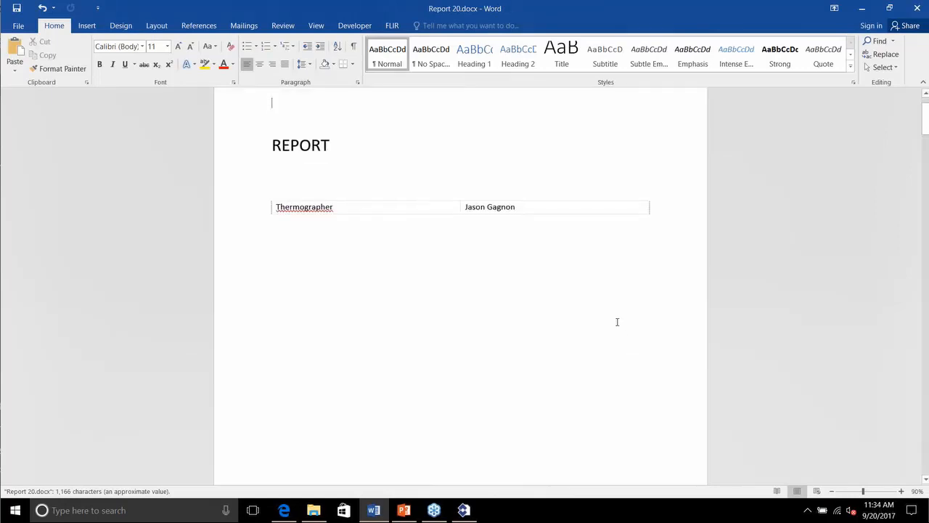
pyautogui.scroll(1, 618, 321)
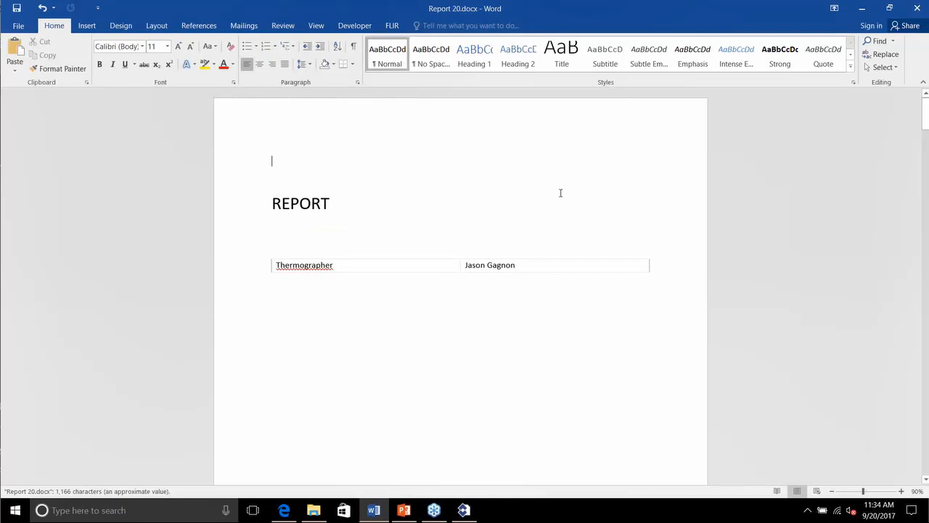
pyautogui.scroll(-2, 450, 287)
pyautogui.scroll(1, 448, 273)
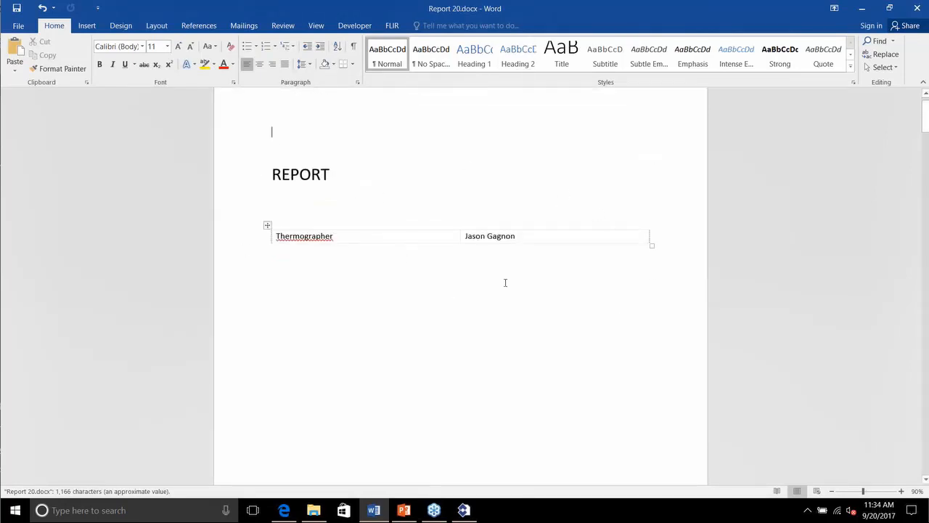
pyautogui.scroll(1, 153, 180)
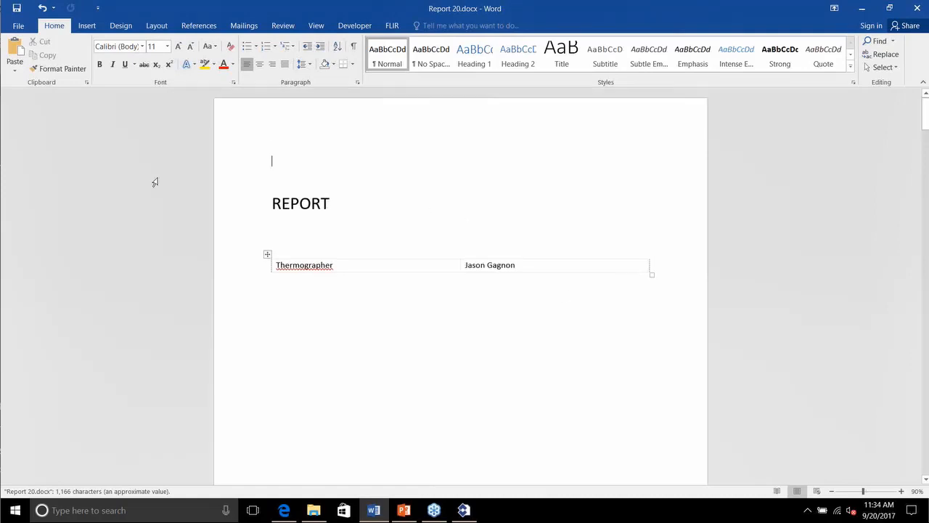
pyautogui.scroll(-2, 389, 109)
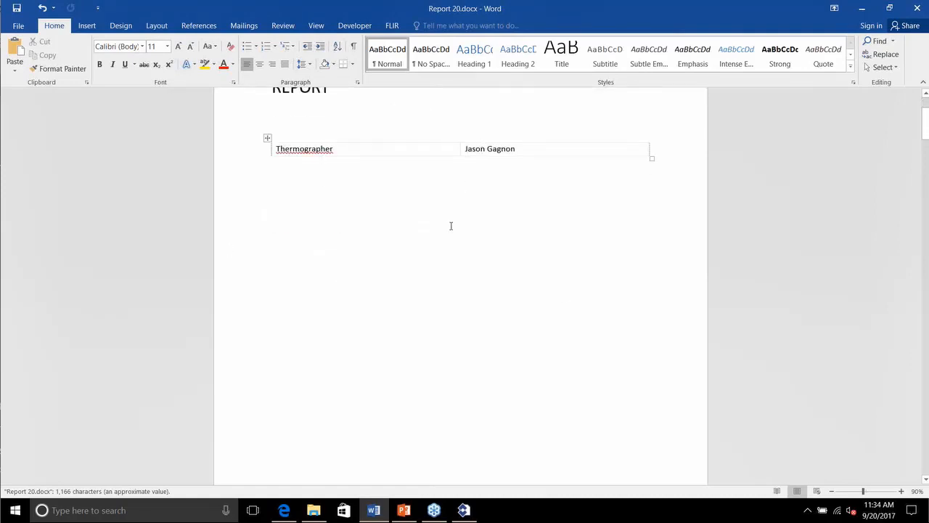
pyautogui.scroll(-8, 451, 226)
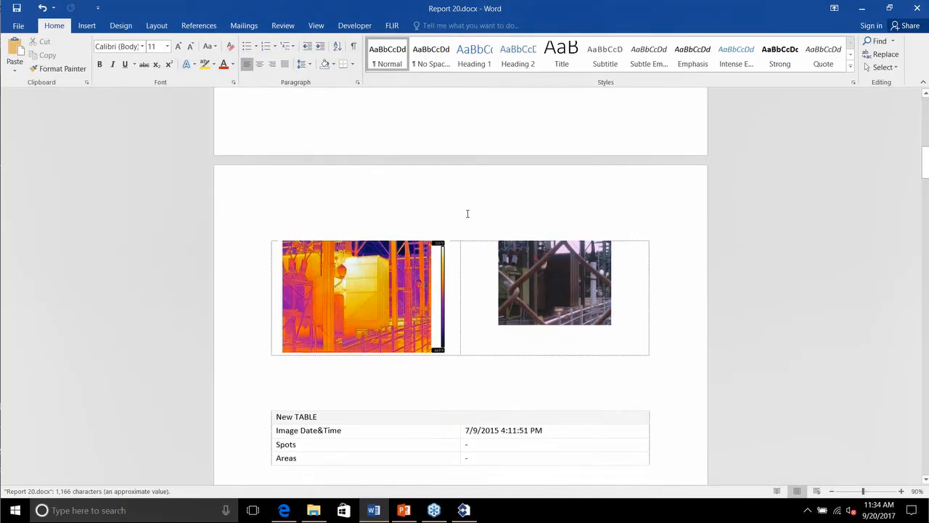
pyautogui.scroll(-3, 468, 213)
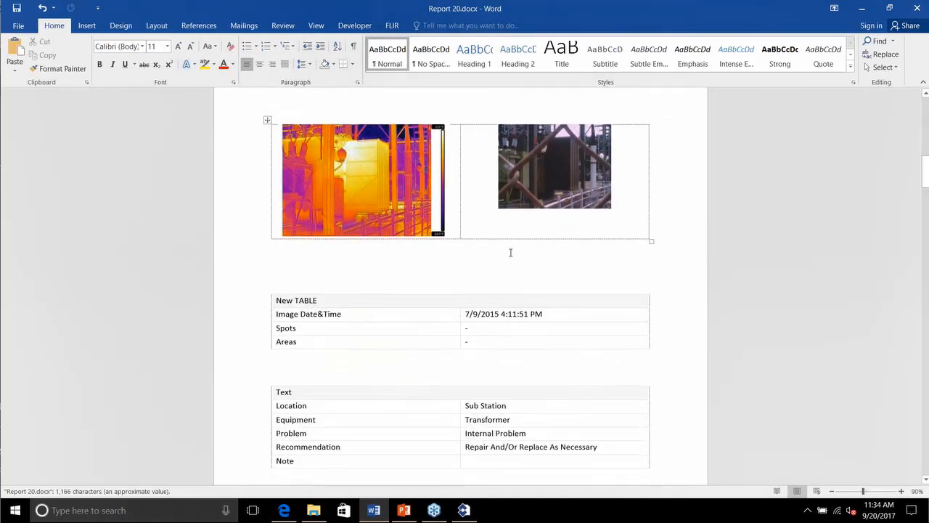
pyautogui.scroll(-18, 522, 264)
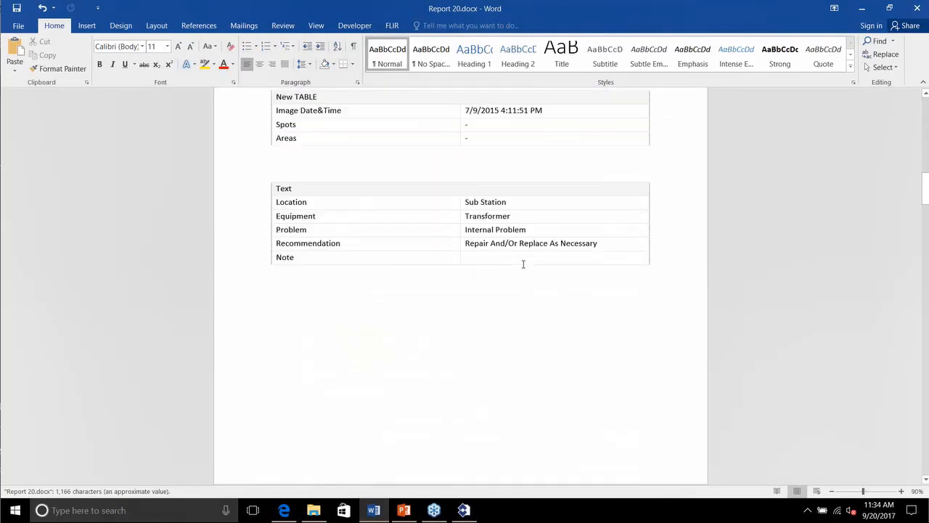
pyautogui.scroll(-18, 522, 264)
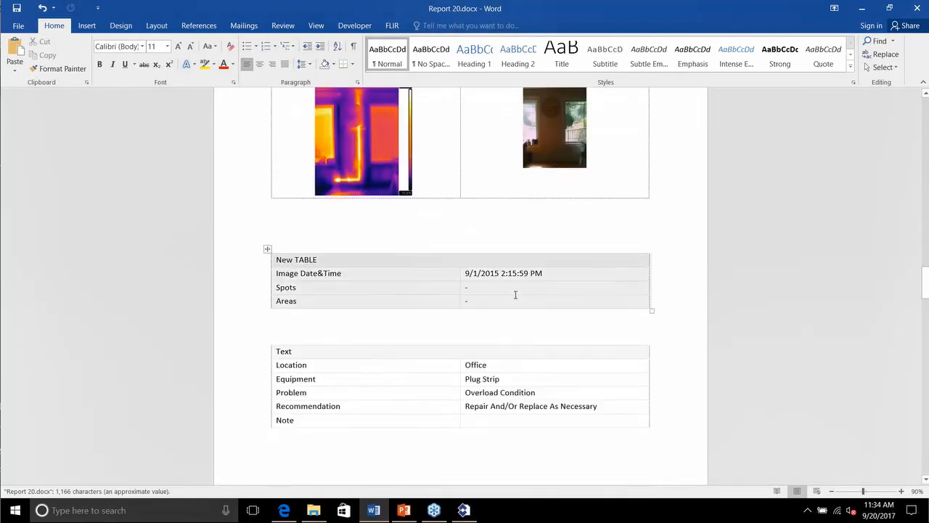
pyautogui.scroll(-3, 515, 295)
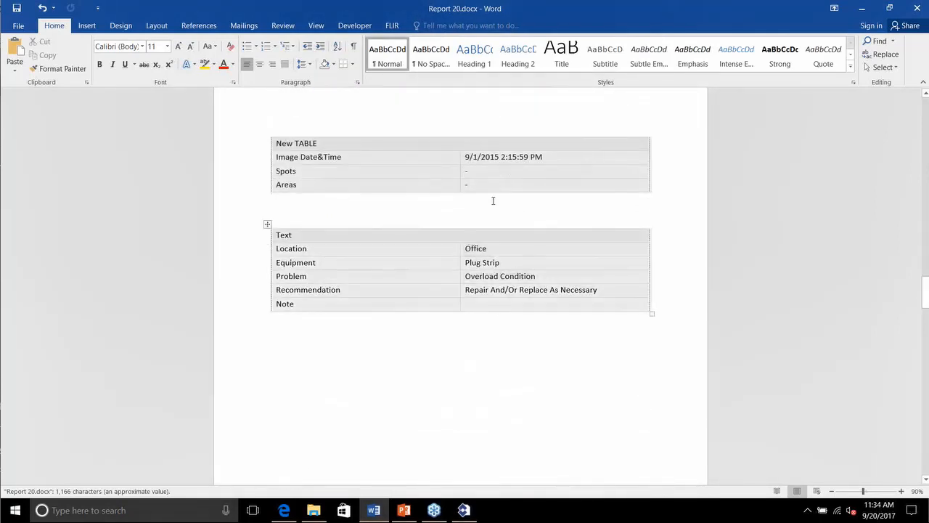
pyautogui.scroll(4, 446, 247)
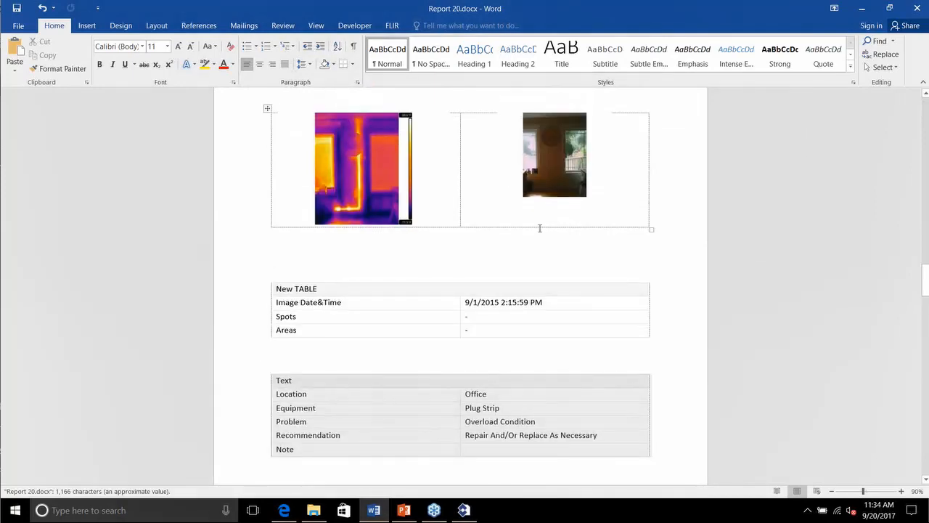
pyautogui.scroll(-12, 539, 228)
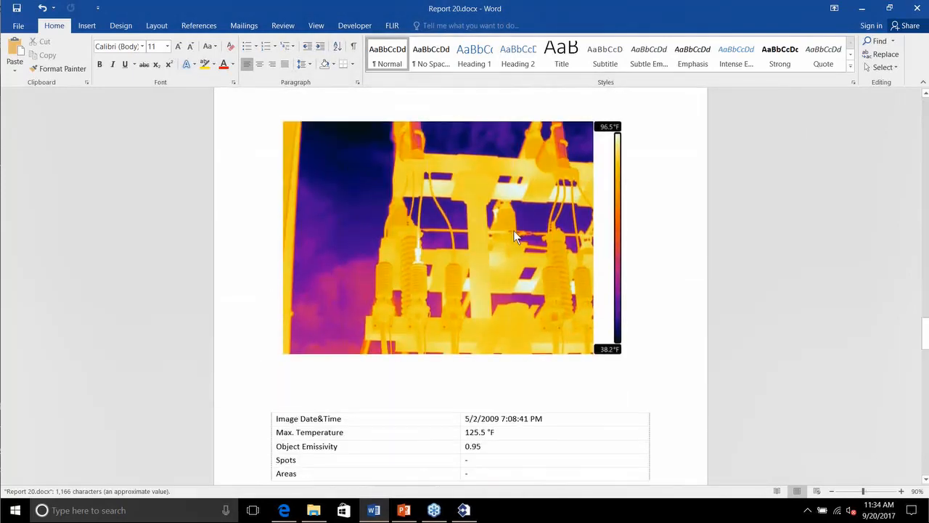
pyautogui.scroll(-1, 513, 230)
pyautogui.scroll(-1, 513, 228)
pyautogui.scroll(2, 513, 229)
pyautogui.scroll(-10, 511, 233)
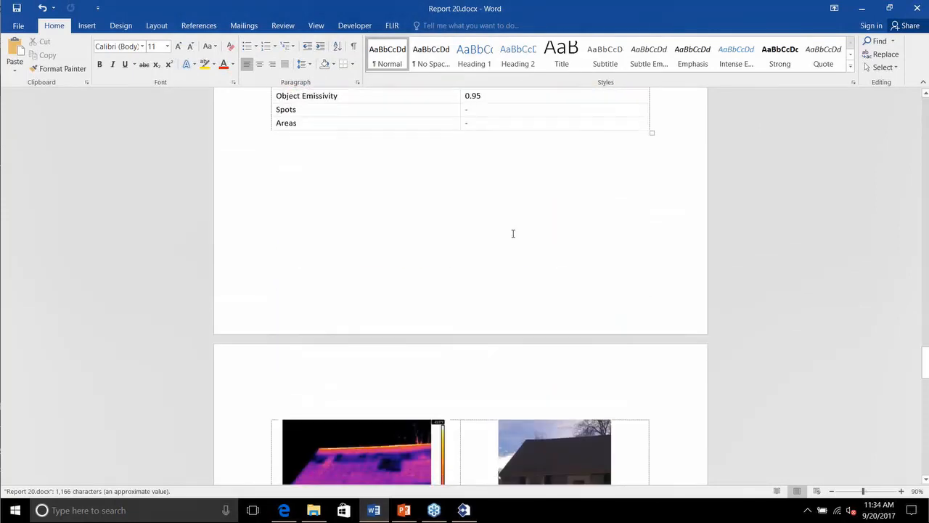
pyautogui.scroll(-15, 513, 236)
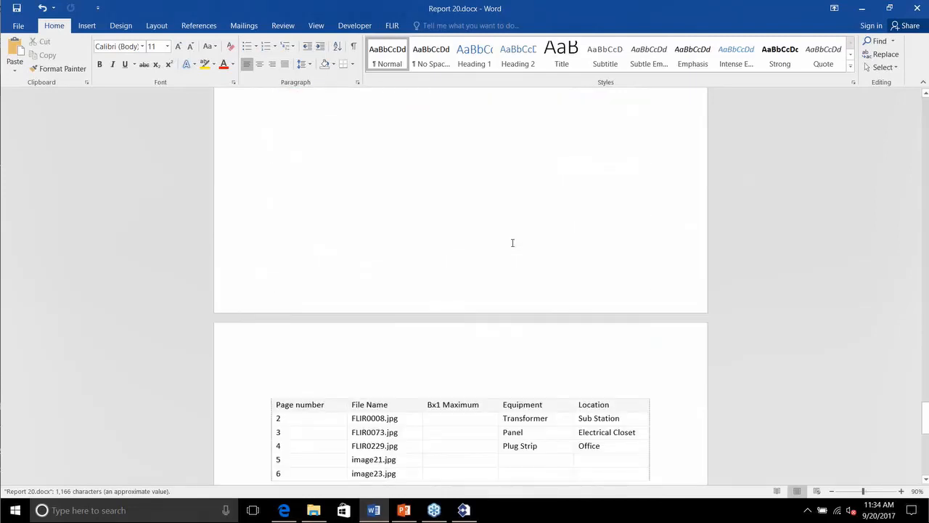
pyautogui.scroll(-7, 512, 242)
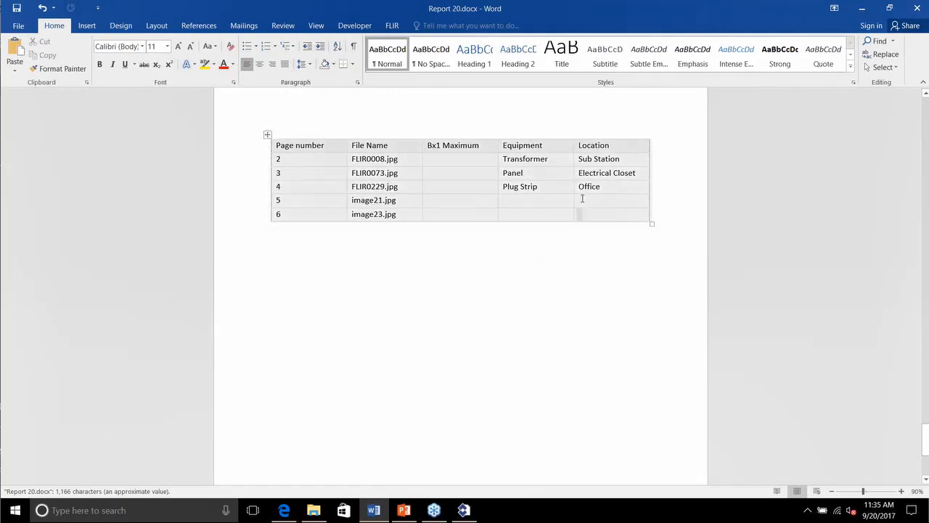
# Step: Open the substation transformer's thermal image, FLIR0008.jpg, from page 2 of the report in the image editor
pyautogui.scroll(10, 555, 260)
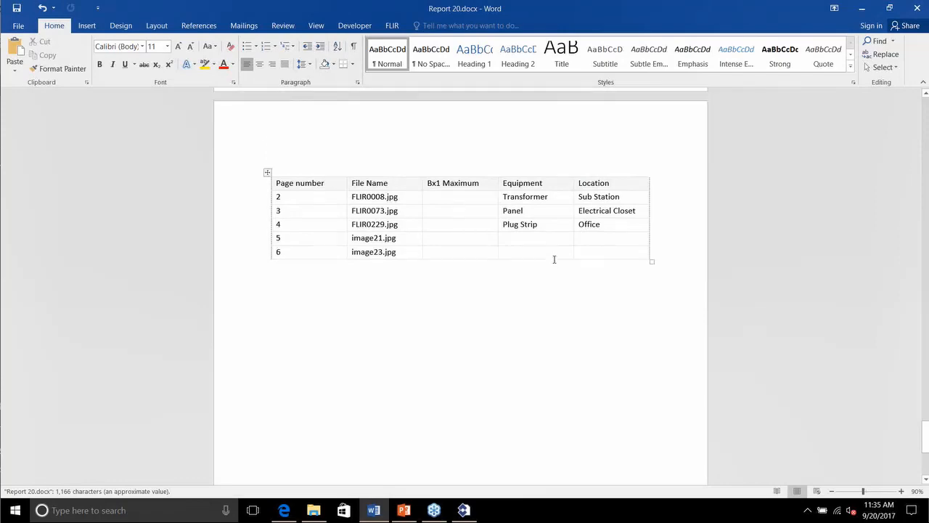
pyautogui.scroll(12, 546, 262)
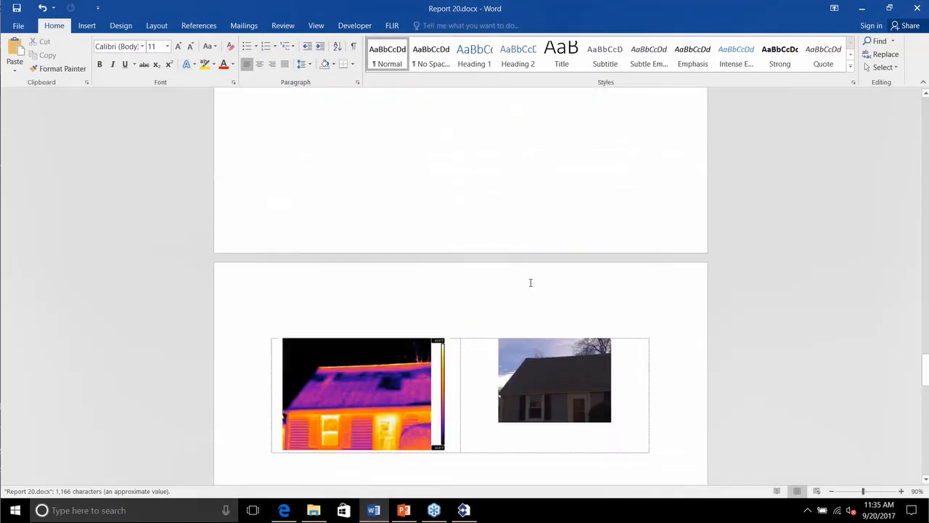
pyautogui.scroll(15, 530, 283)
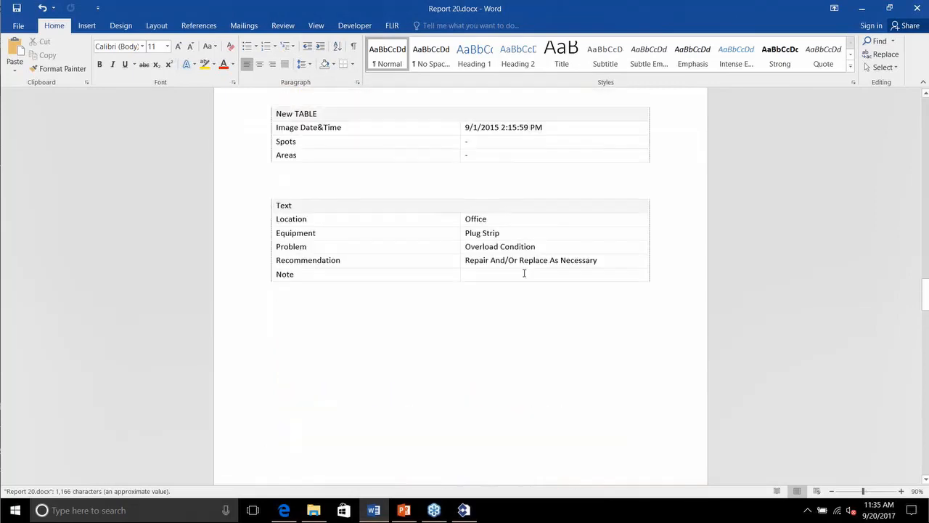
pyautogui.scroll(15, 522, 270)
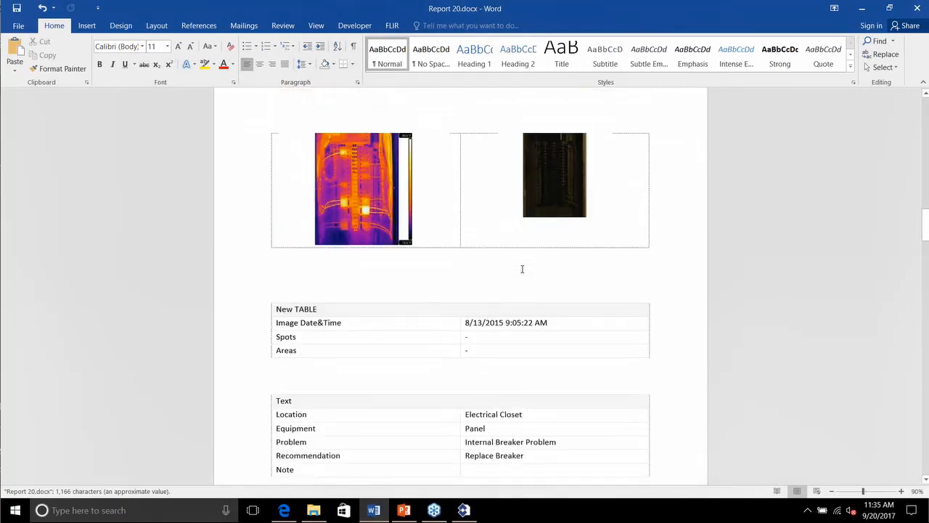
pyautogui.scroll(5, 509, 270)
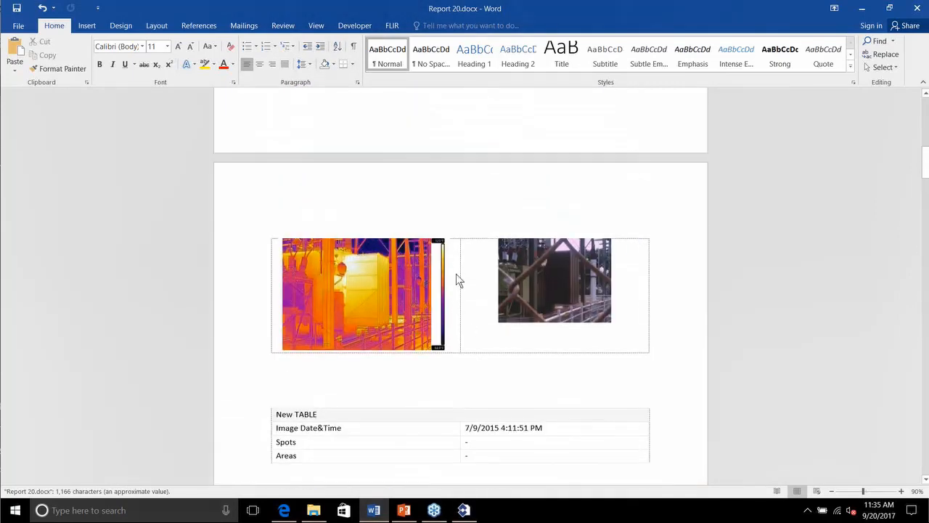
pyautogui.click(373, 290)
pyautogui.scroll(-2, 373, 289)
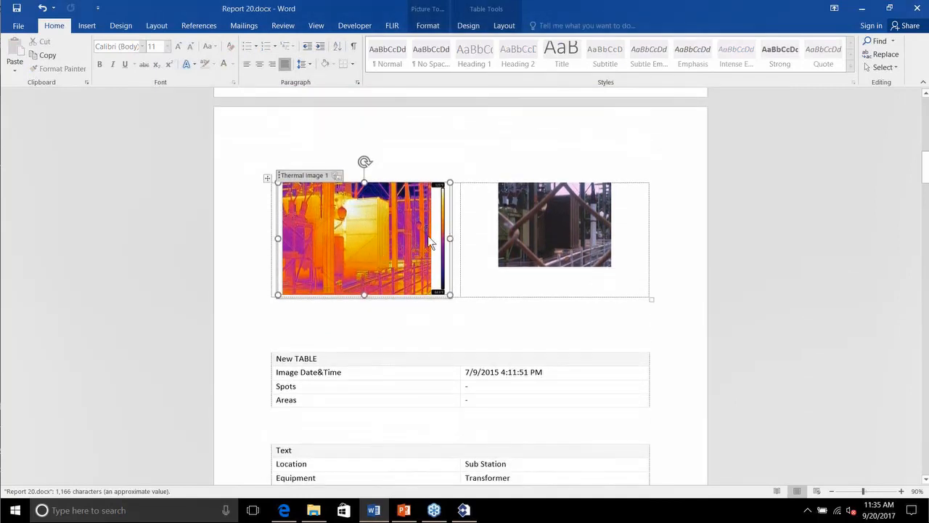
pyautogui.doubleClick(369, 231)
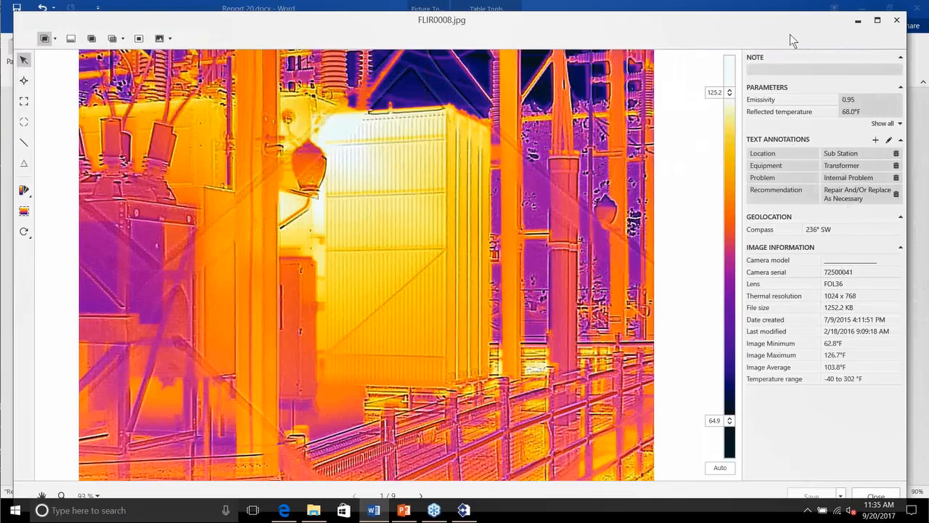
# Step: Lower the upper limit of the image's temperature scale to 120.3 °F and apply the Lava colour palette
pyautogui.moveTo(712, 93); pyautogui.dragTo(713, 116)
pyautogui.click(24, 191)
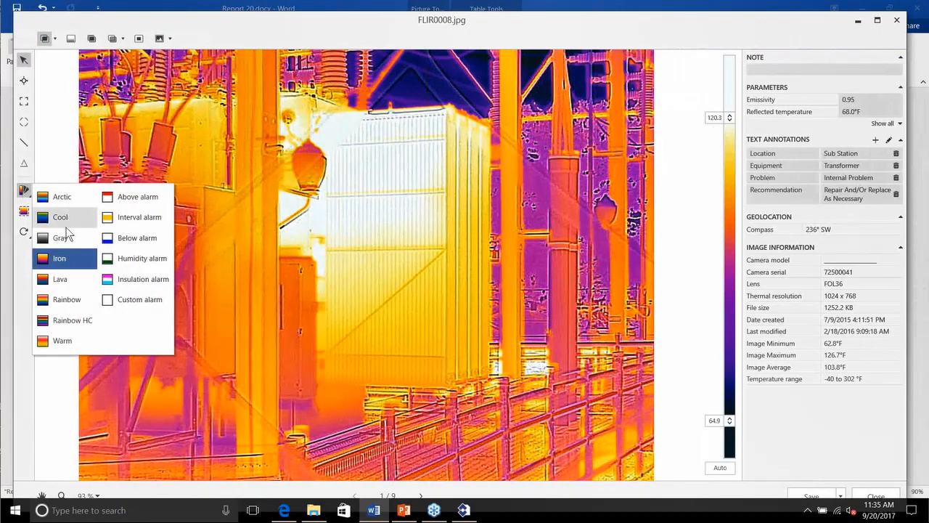
pyautogui.click(60, 281)
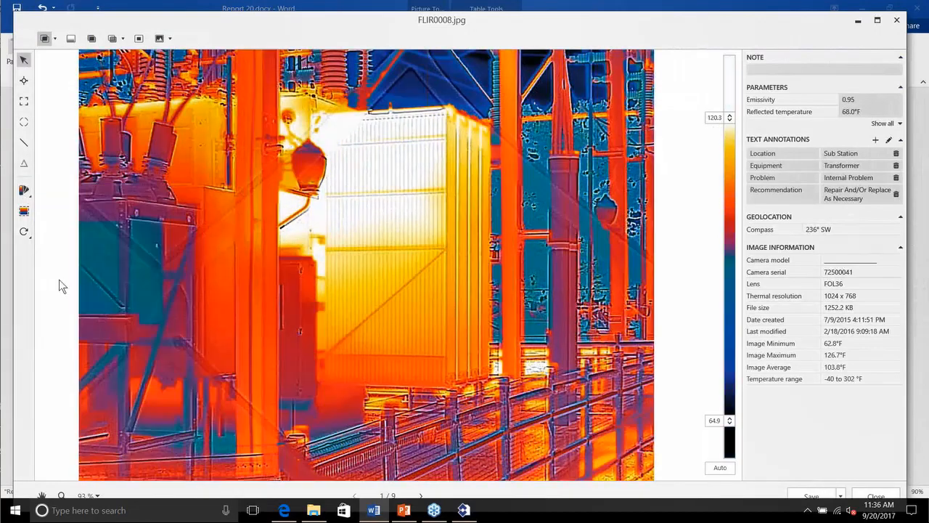
# Step: Add a box measurement over the transformer's upper part, auto-adjust the temperature scale, and place a spot measurement below the box
pyautogui.click(24, 100)
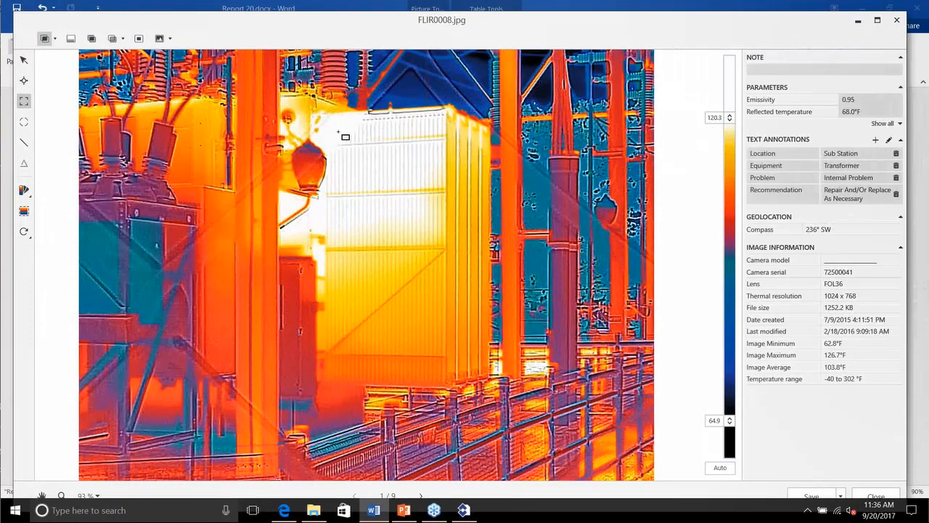
pyautogui.moveTo(329, 110); pyautogui.dragTo(448, 175)
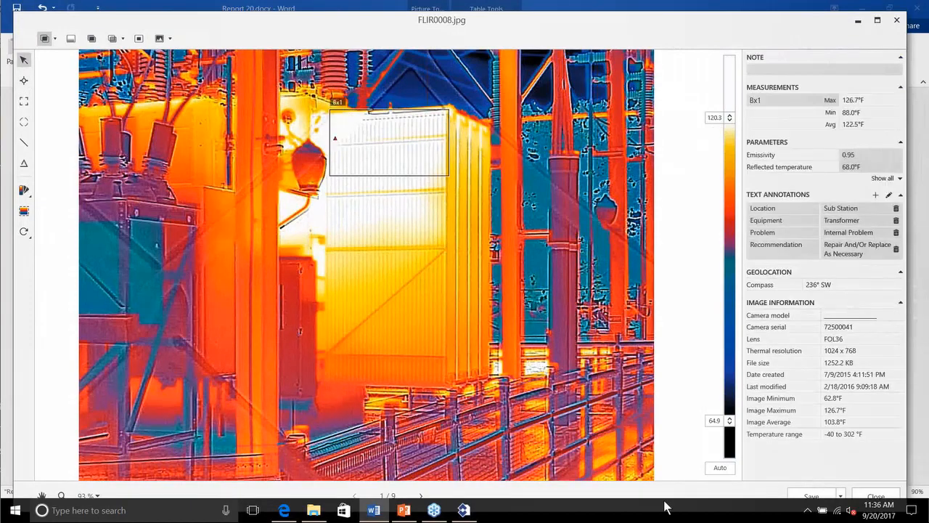
pyautogui.click(719, 469)
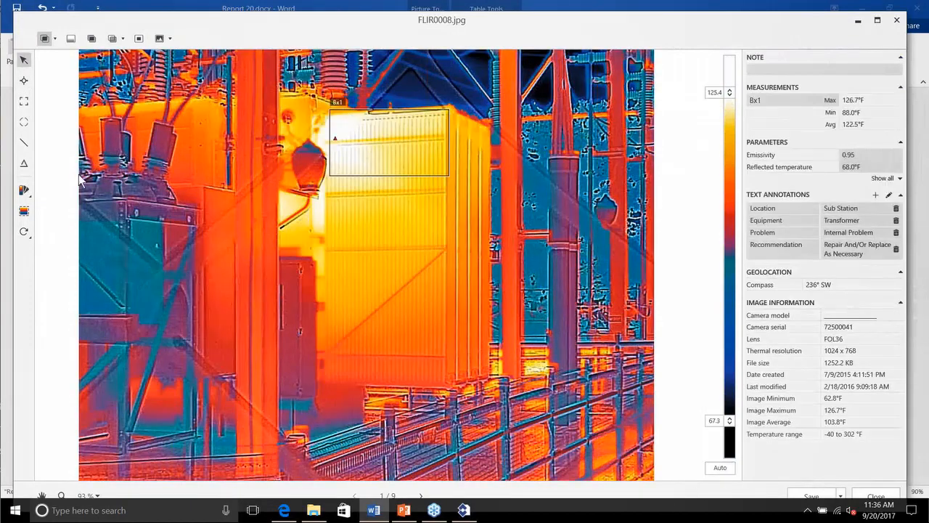
pyautogui.click(24, 81)
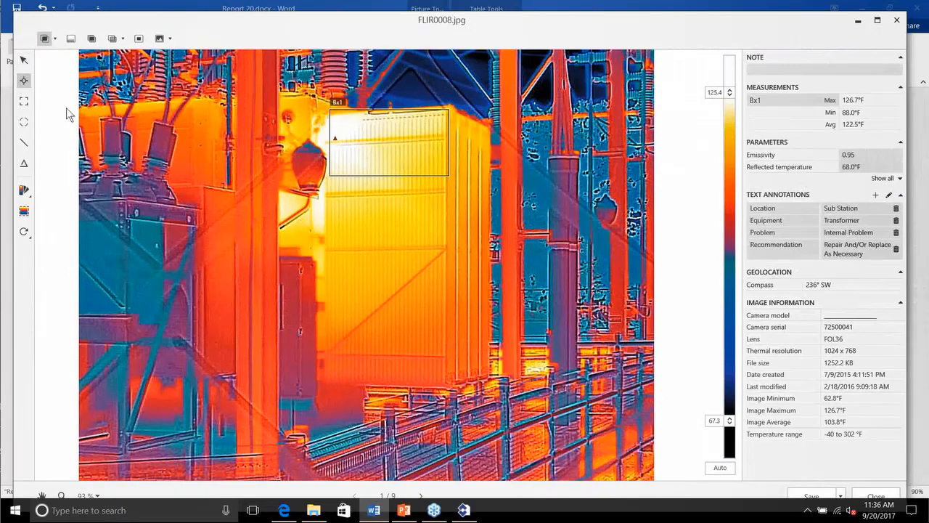
pyautogui.click(394, 223)
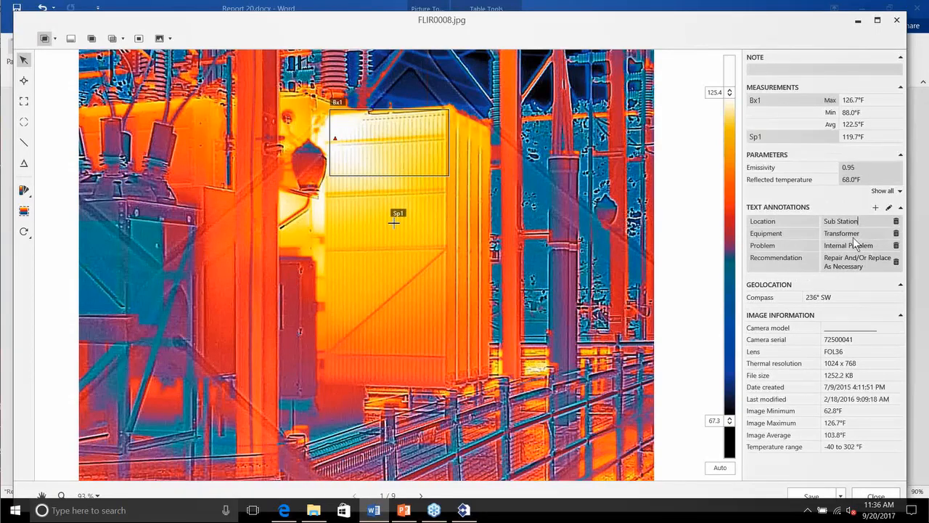
# Step: Extend the Location annotation to "Sub Station 33344455", save the image changes and close the image editor
pyautogui.write('33344455')
pyautogui.click(811, 496)
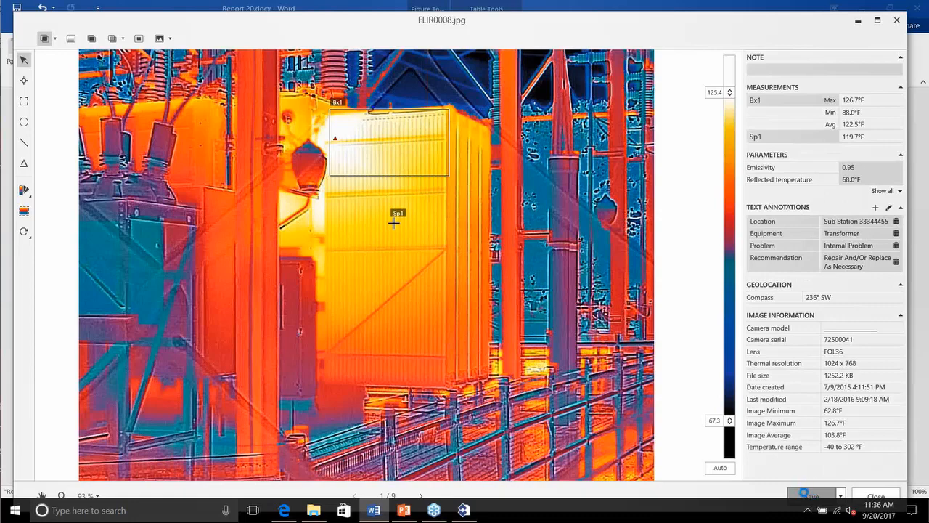
pyautogui.click(878, 496)
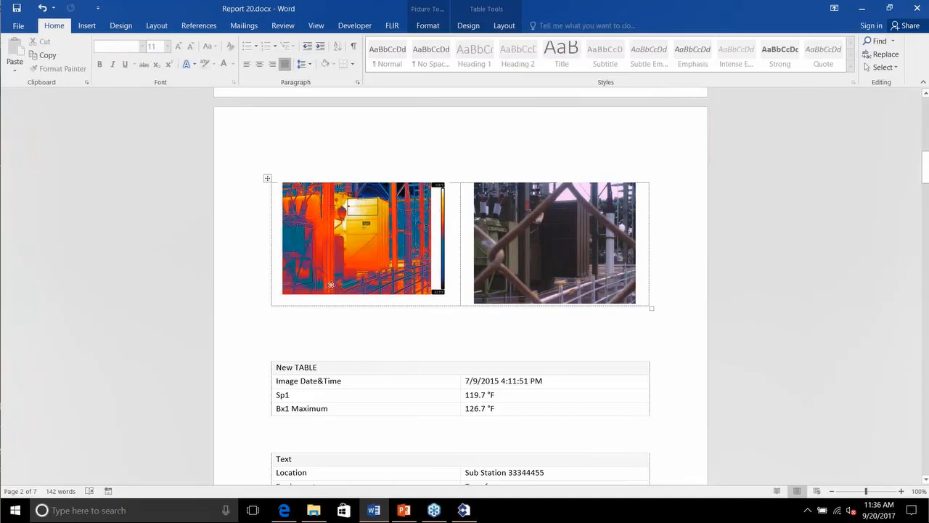
# Step: Examine the updated report from the transformer page down to the summary table, checking the Bx1 Maximum entry for FLIR0008.jpg
pyautogui.click(327, 294)
pyautogui.scroll(-2, 330, 286)
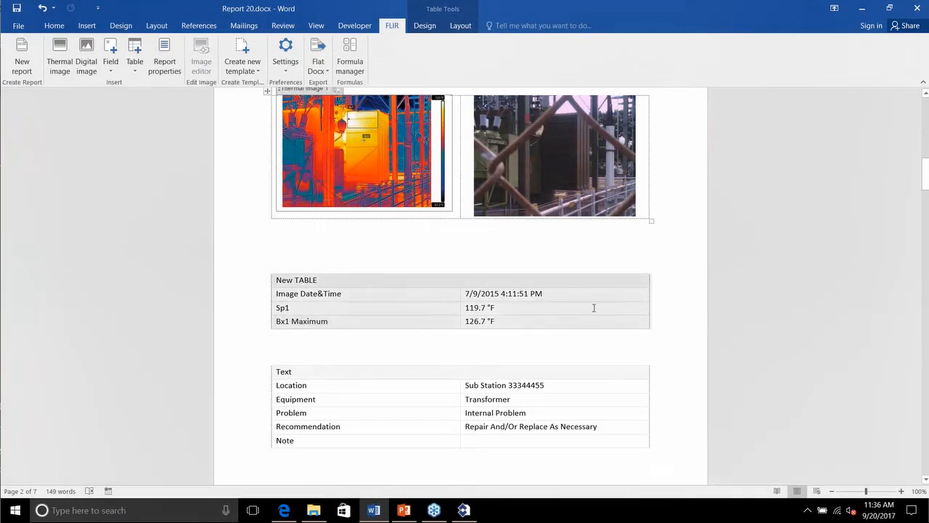
pyautogui.scroll(-20, 594, 308)
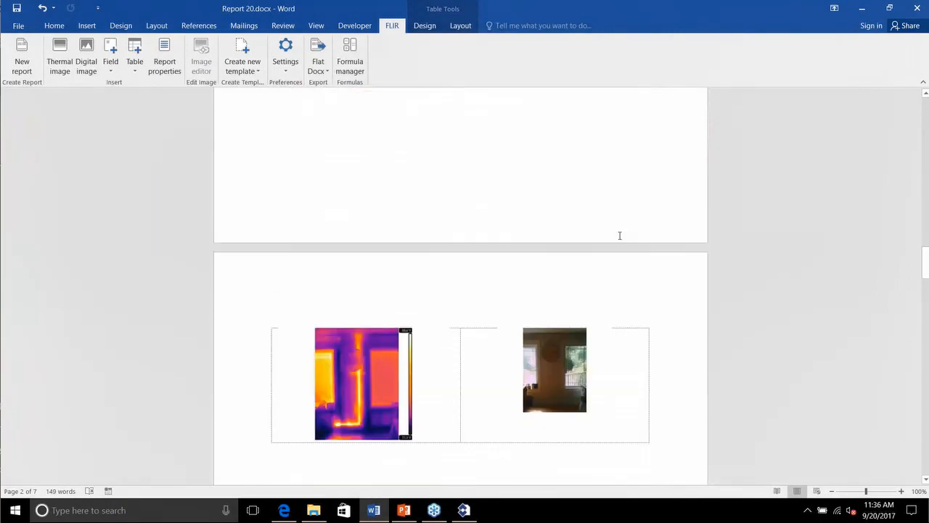
pyautogui.scroll(-20, 619, 235)
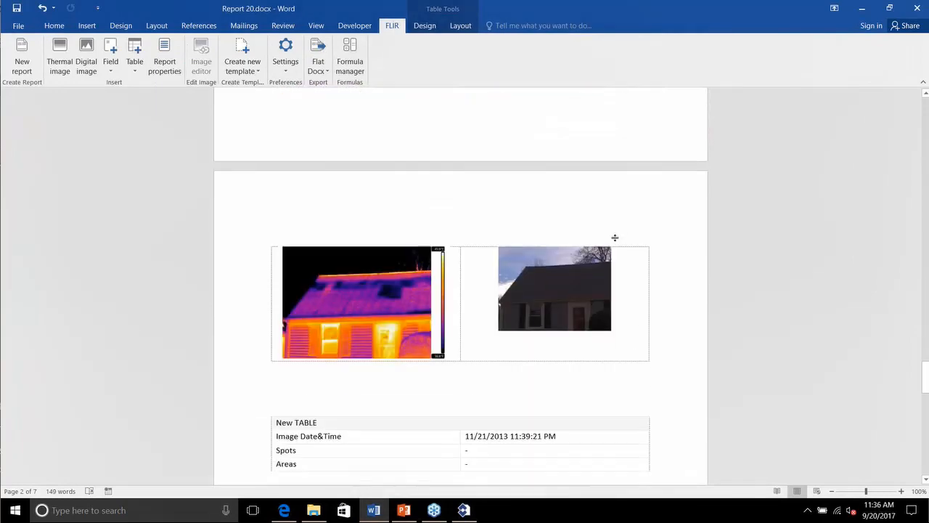
pyautogui.scroll(-12, 615, 237)
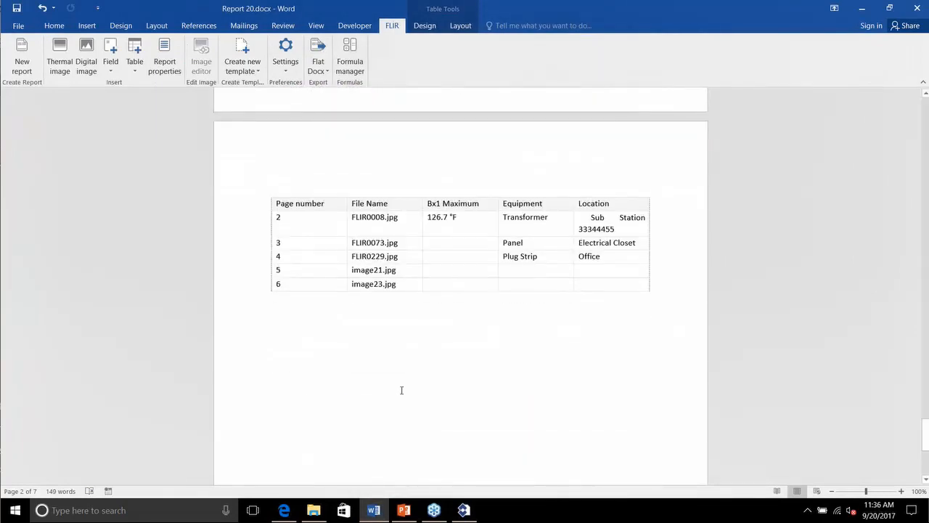
pyautogui.click(442, 215)
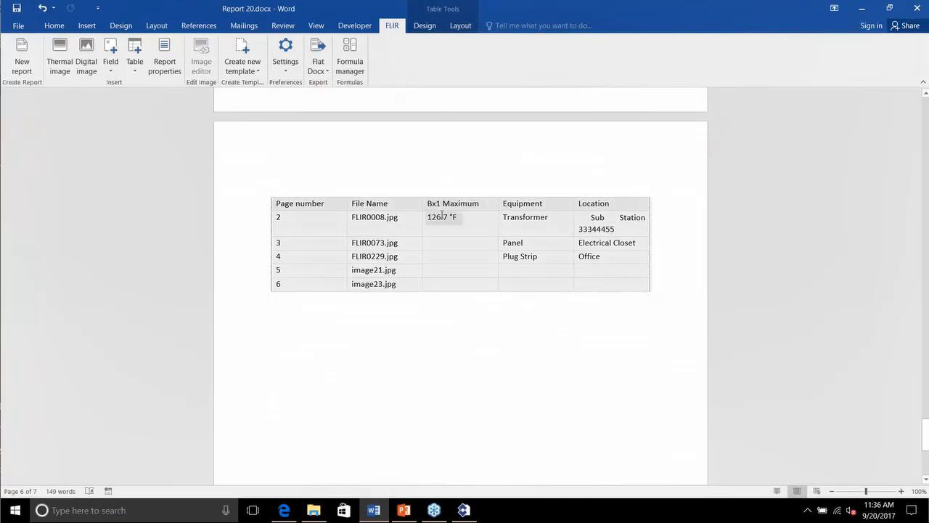
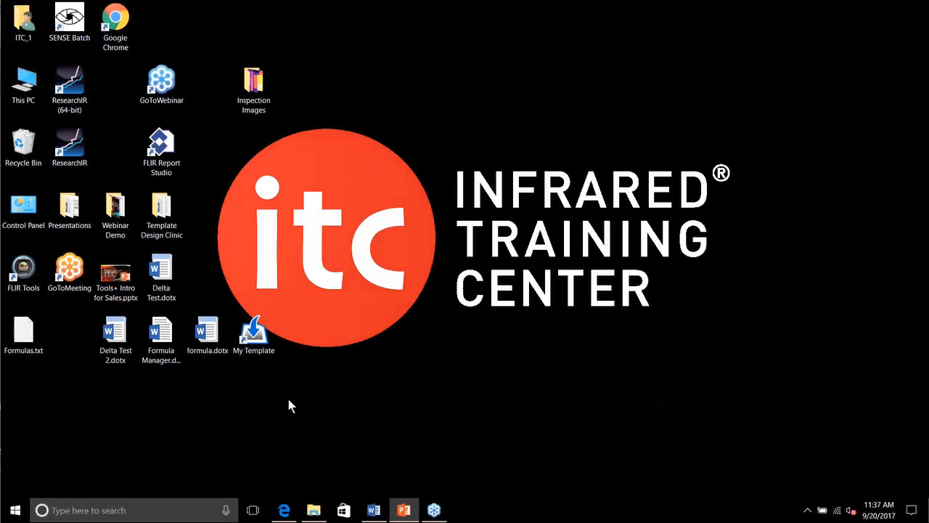
# Step: Launch FLIR Tools+ from the desktop and expand the FLIR folder in its library
pyautogui.doubleClick(23, 266)
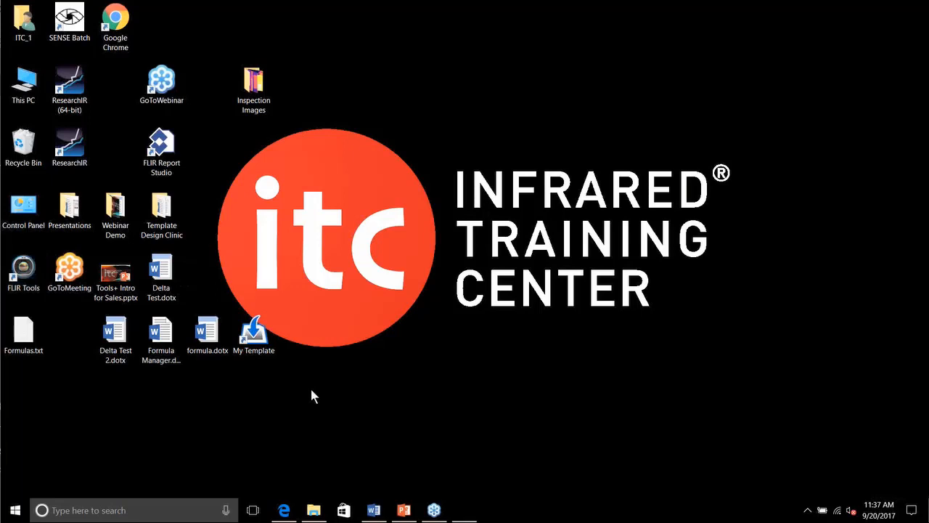
pyautogui.moveTo(314, 510)
pyautogui.click(344, 457)
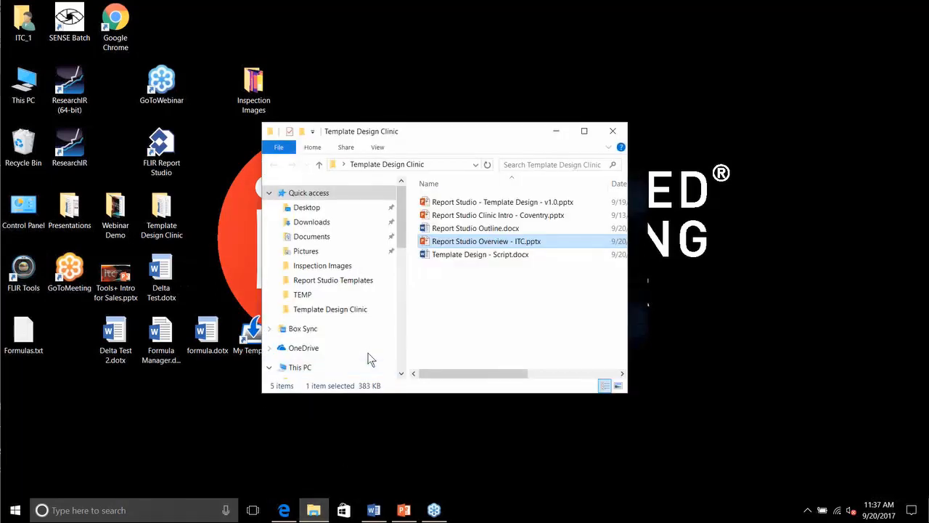
pyautogui.click(556, 131)
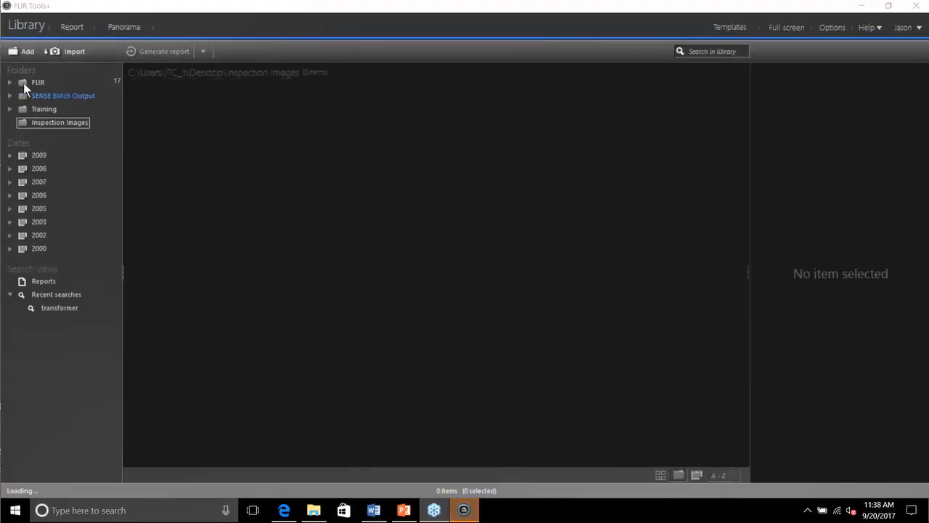
pyautogui.click(10, 82)
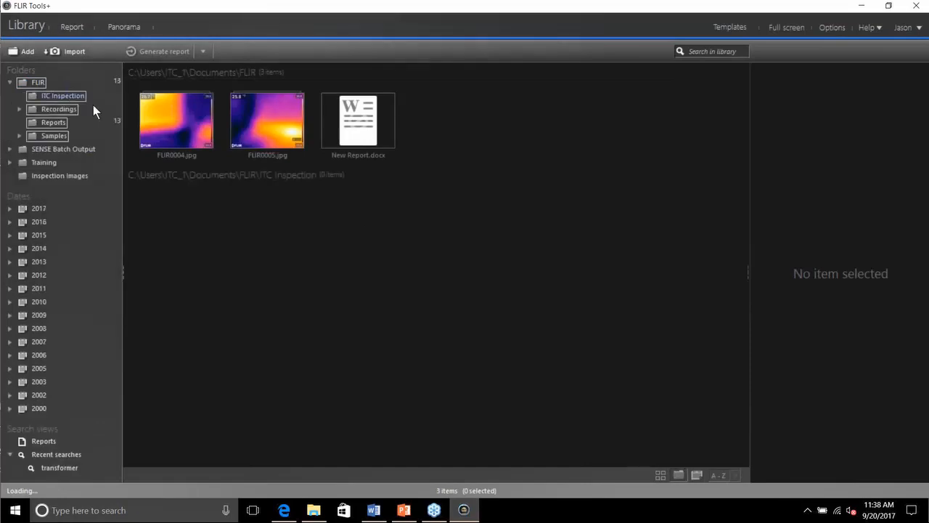
# Step: Create a Rapid Report shortcut on the desktop for the CLASS.dotx Word template
pyautogui.click(202, 51)
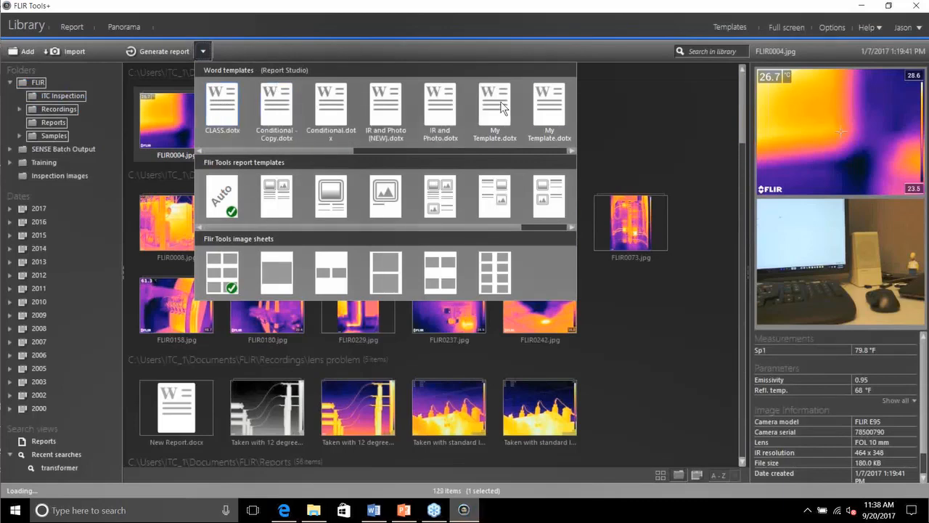
pyautogui.click(203, 52)
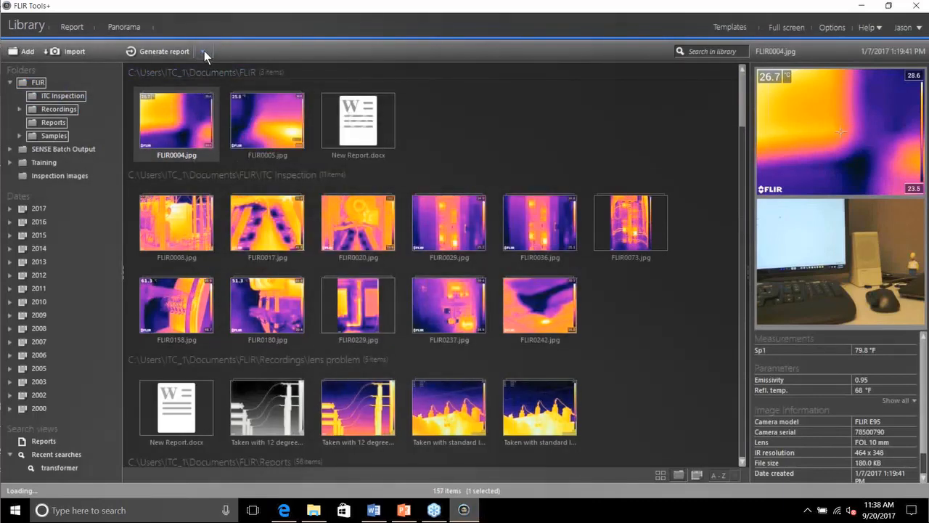
pyautogui.click(204, 51)
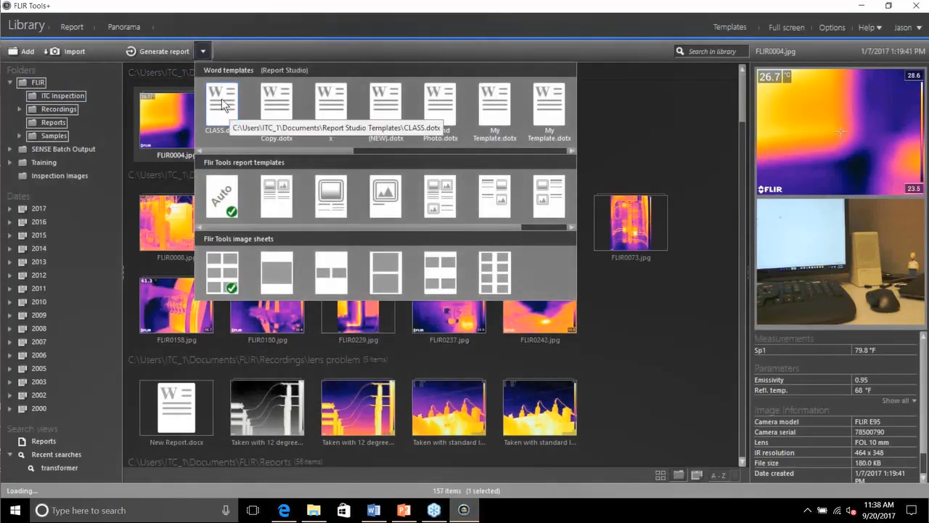
pyautogui.rightClick(222, 106)
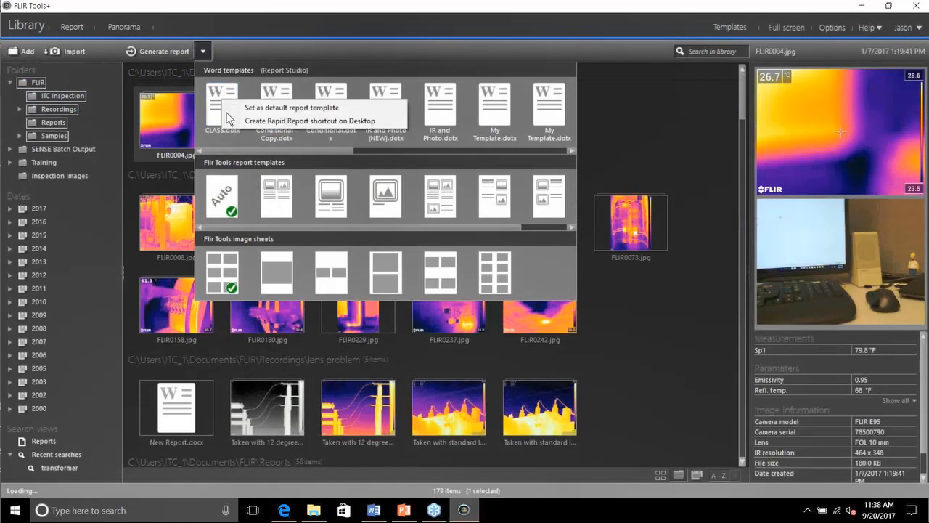
pyautogui.click(324, 121)
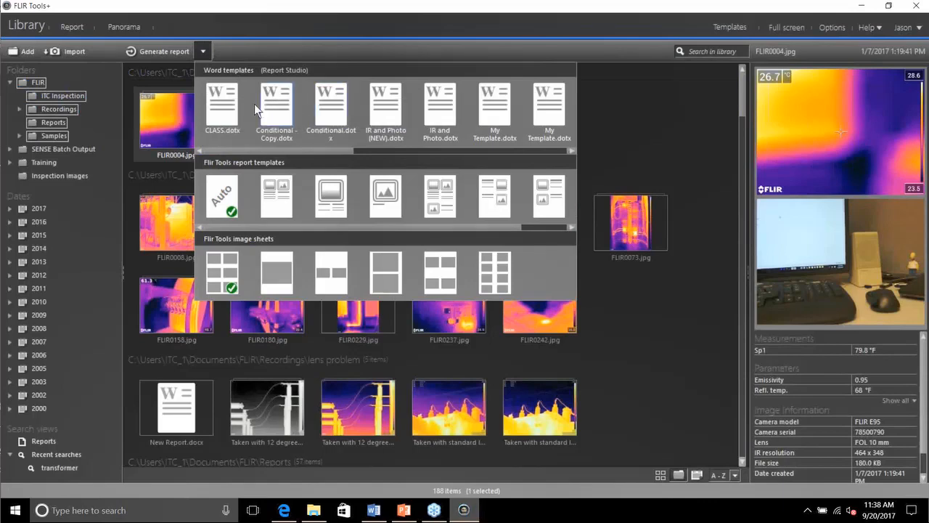
# Step: Close FLIR Tools+ and move the CLASS shortcut directly below the My Template shortcut on the desktop
pyautogui.click(203, 51)
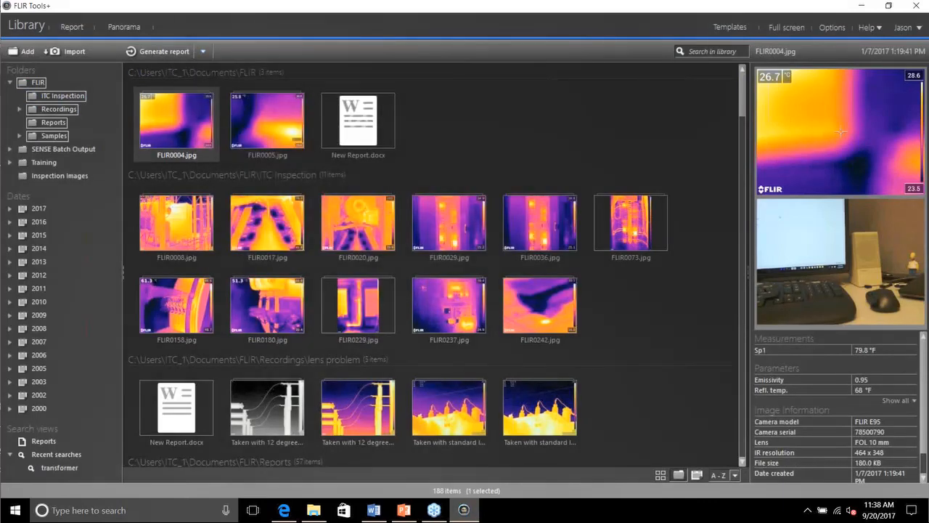
pyautogui.click(918, 6)
pyautogui.moveTo(27, 423); pyautogui.dragTo(280, 376)
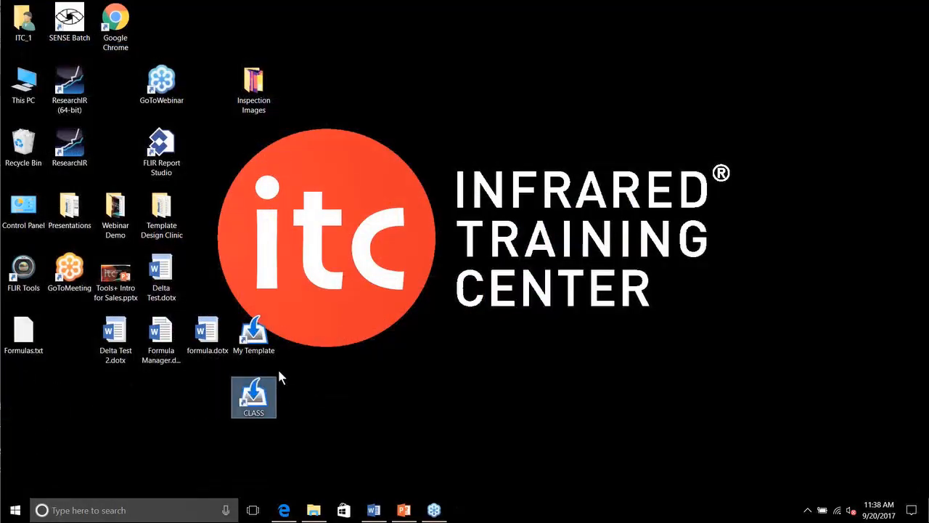
pyautogui.click(333, 377)
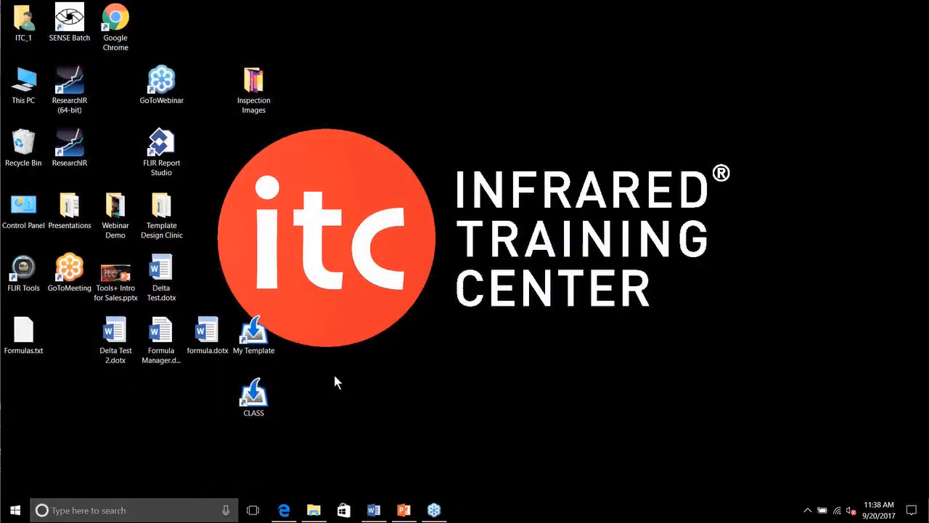
# Step: Generate a report by dropping all five images from the Inspection Images folder onto the CLASS shortcut, and look through its pages
pyautogui.click(314, 509)
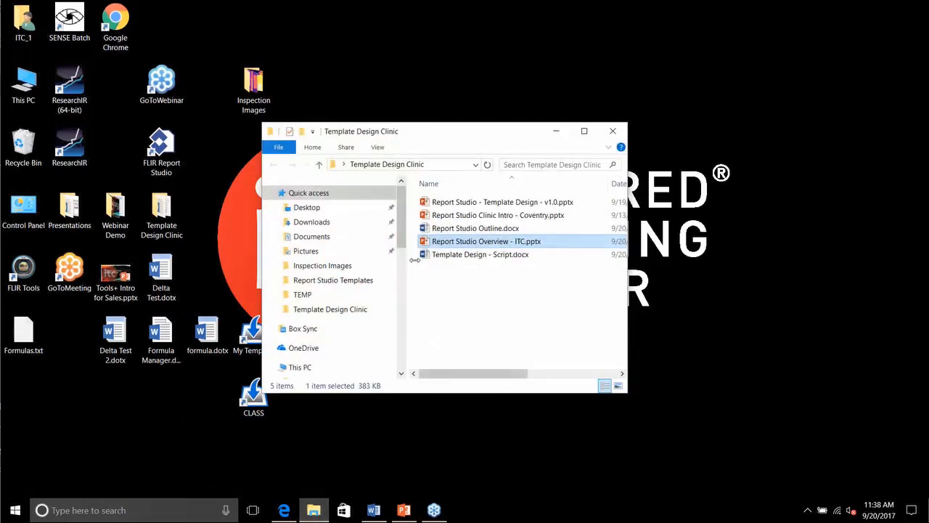
pyautogui.click(339, 266)
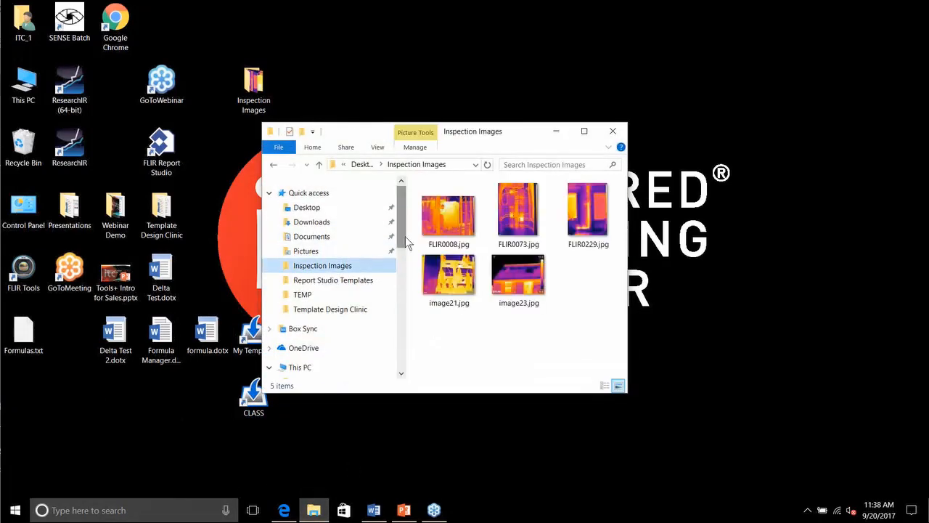
pyautogui.click(451, 210)
pyautogui.hotkey('ctrl', 'a')
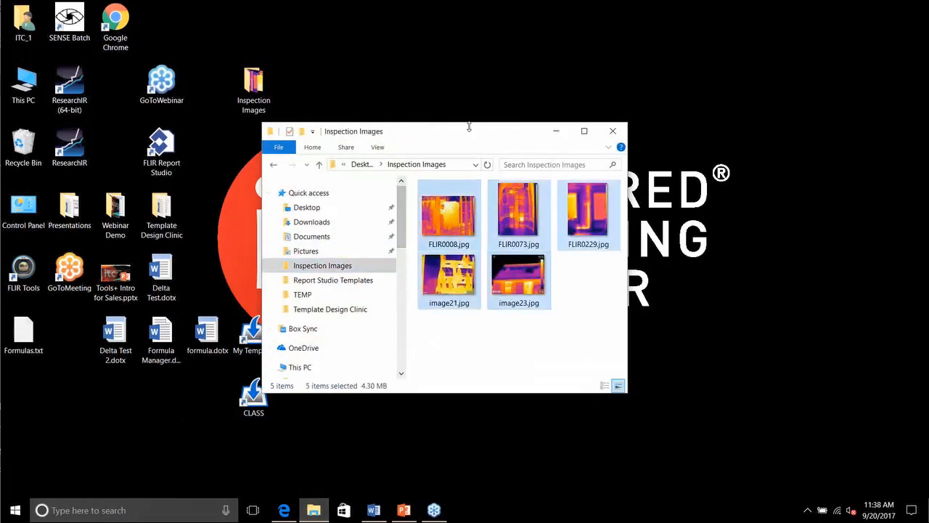
pyautogui.moveTo(502, 128); pyautogui.dragTo(613, 106)
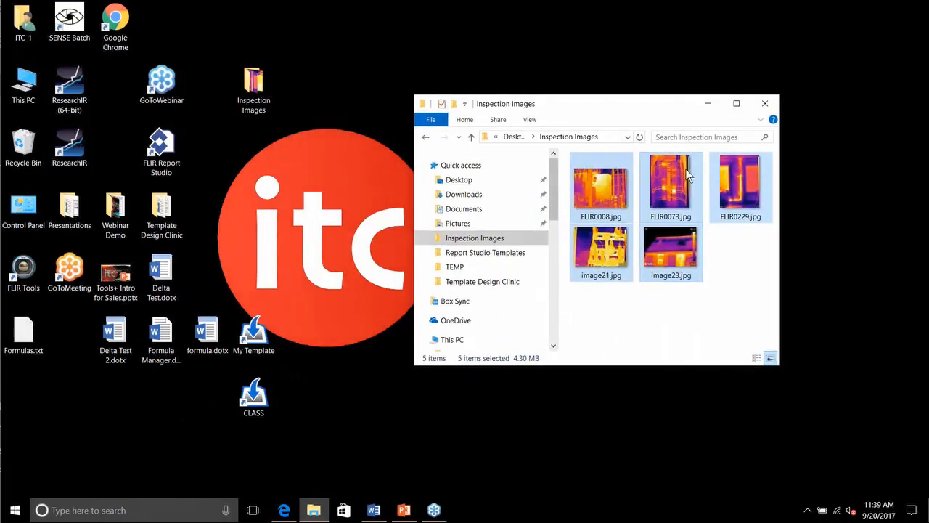
pyautogui.moveTo(685, 168); pyautogui.dragTo(253, 398)
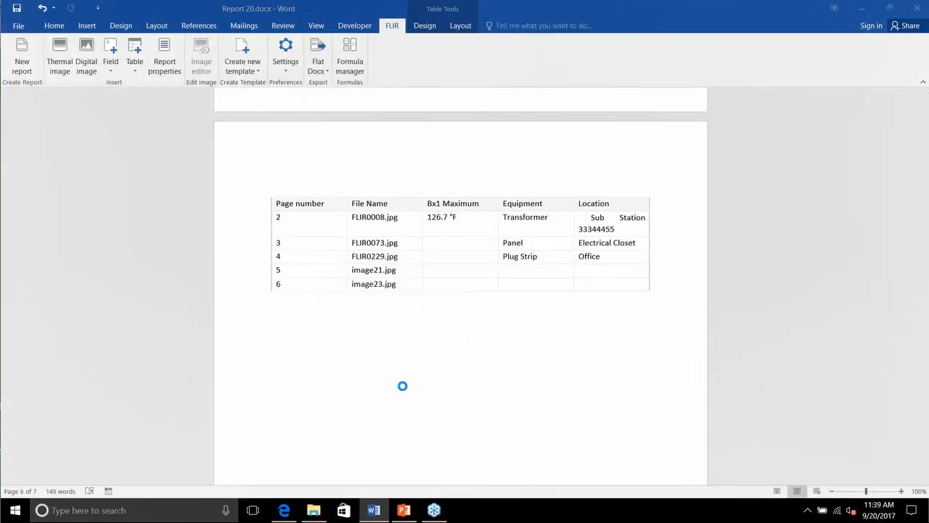
pyautogui.scroll(-10, 479, 268)
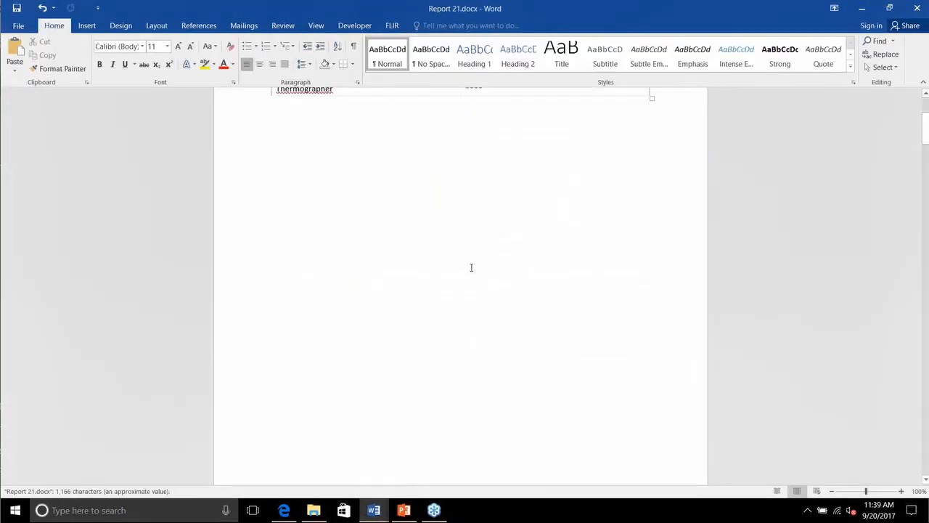
pyautogui.scroll(-15, 481, 264)
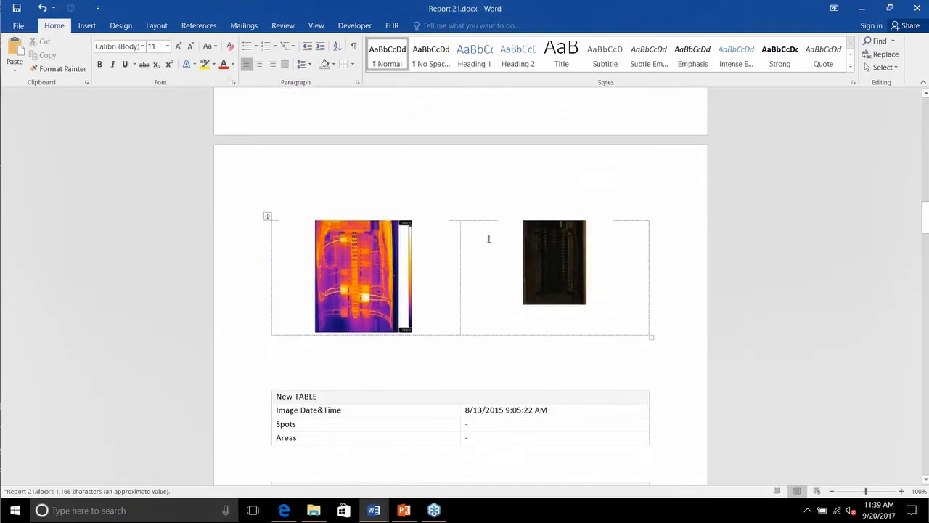
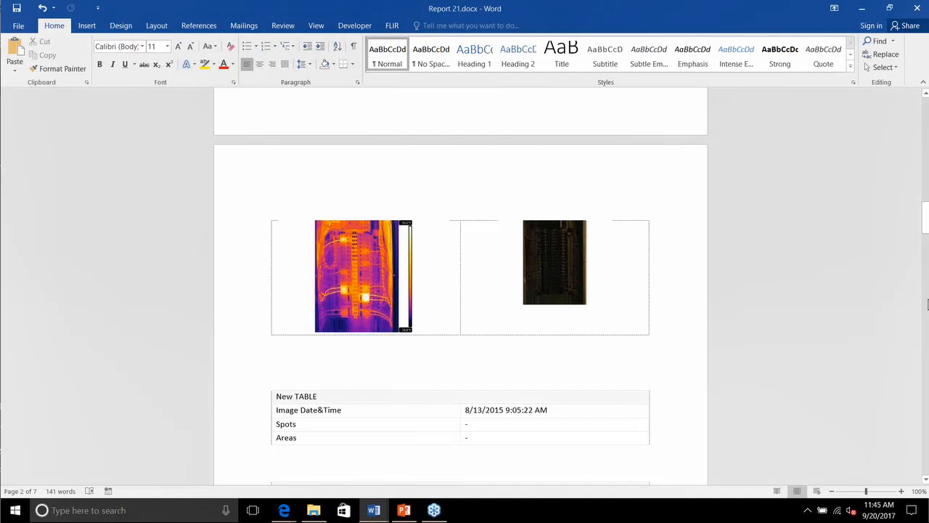
# Step: Open the electrical panel's thermal image, FLIR0073.jpg, from page 3 of the new report in the image editor
pyautogui.click(926, 304)
pyautogui.moveTo(926, 238); pyautogui.dragTo(926, 208)
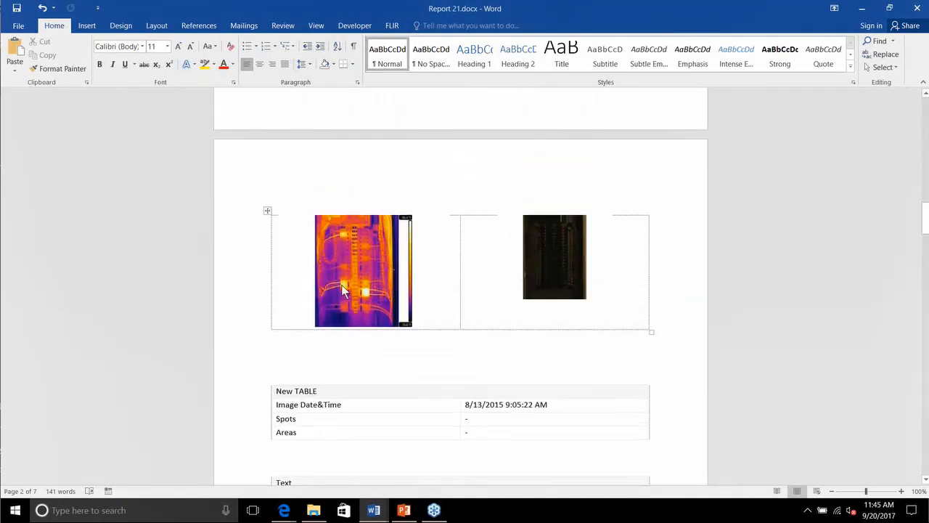
pyautogui.click(343, 284)
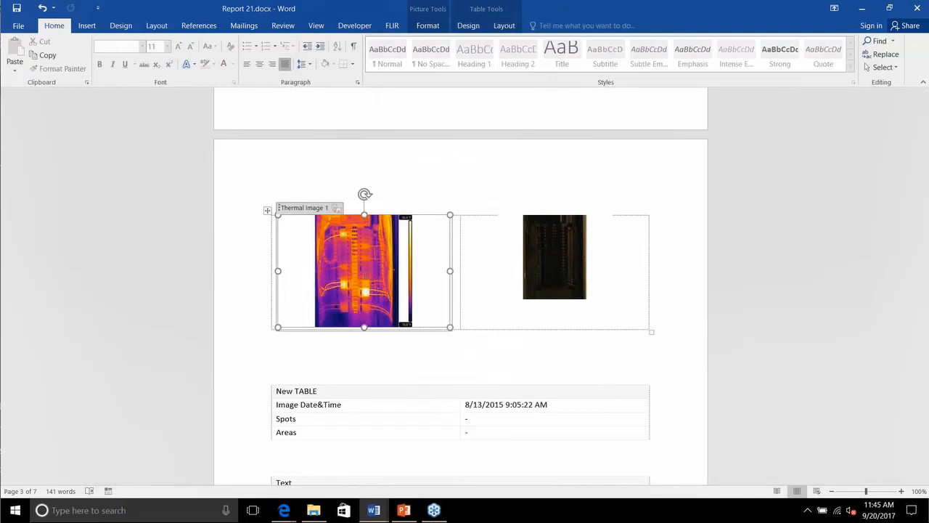
pyautogui.click(406, 167)
pyautogui.click(329, 278)
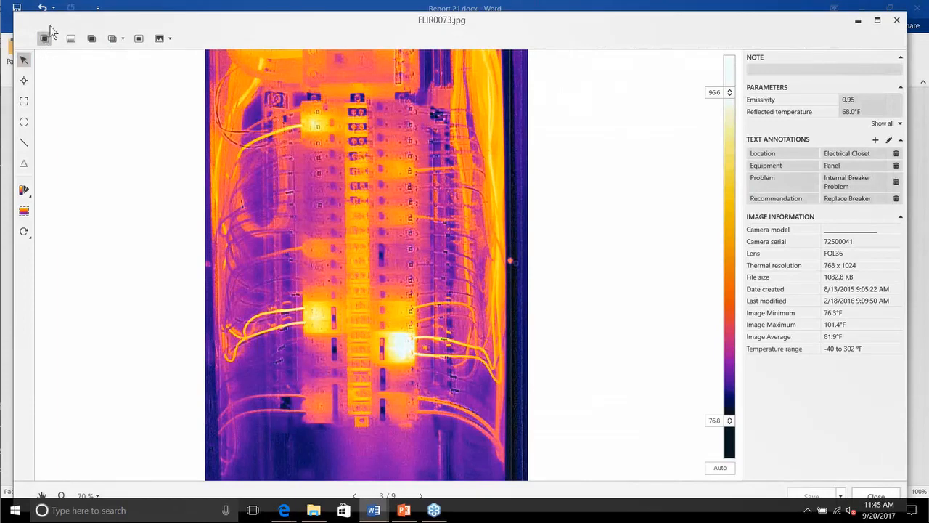
# Step: Preview the available image modes on FLIR0073.jpg and return to the MSX mode
pyautogui.click(75, 38)
pyautogui.click(111, 38)
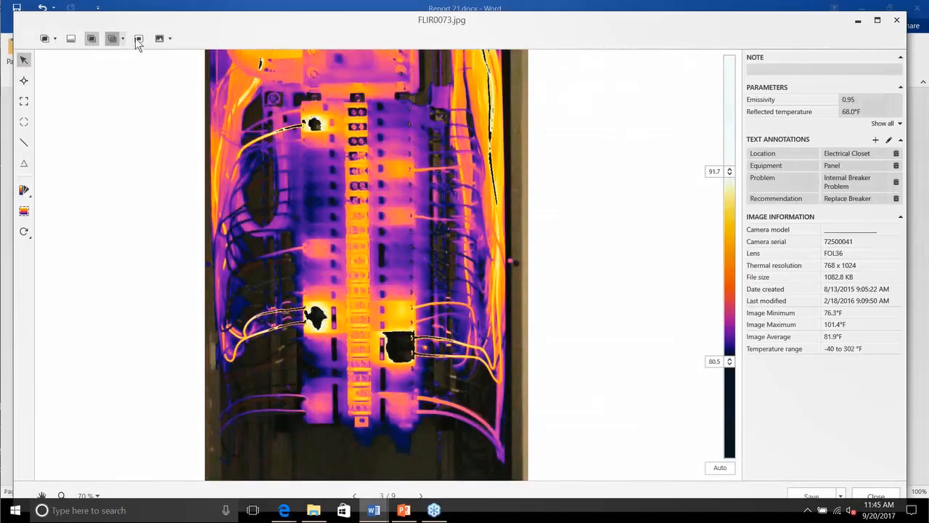
pyautogui.click(141, 38)
pyautogui.click(164, 40)
pyautogui.click(138, 39)
pyautogui.click(90, 41)
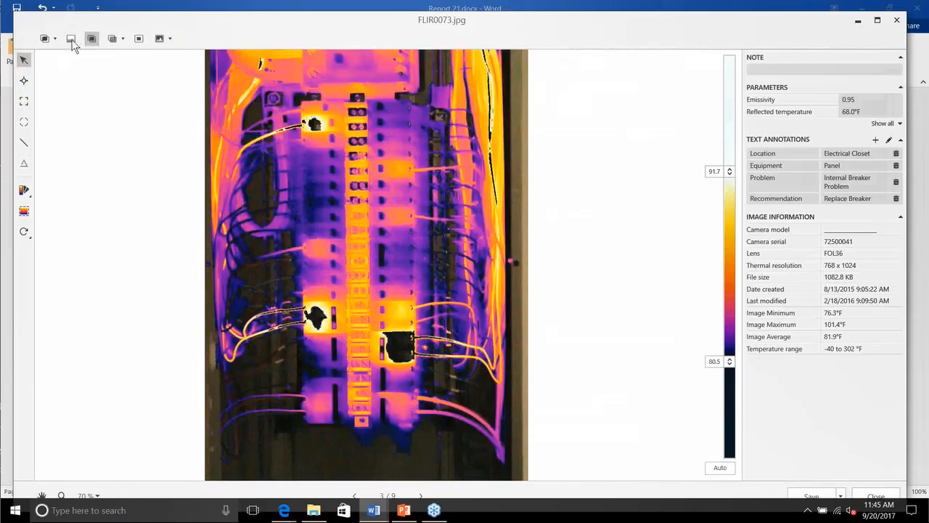
pyautogui.click(44, 39)
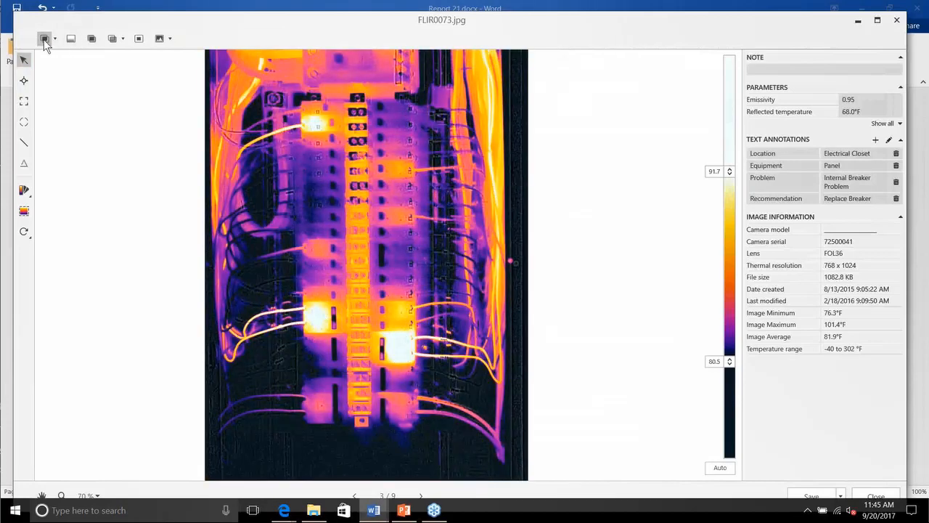
# Step: Adjust the Alpha level of the MSX overlay, raising it first and reducing it to a subtle outline
pyautogui.click(55, 39)
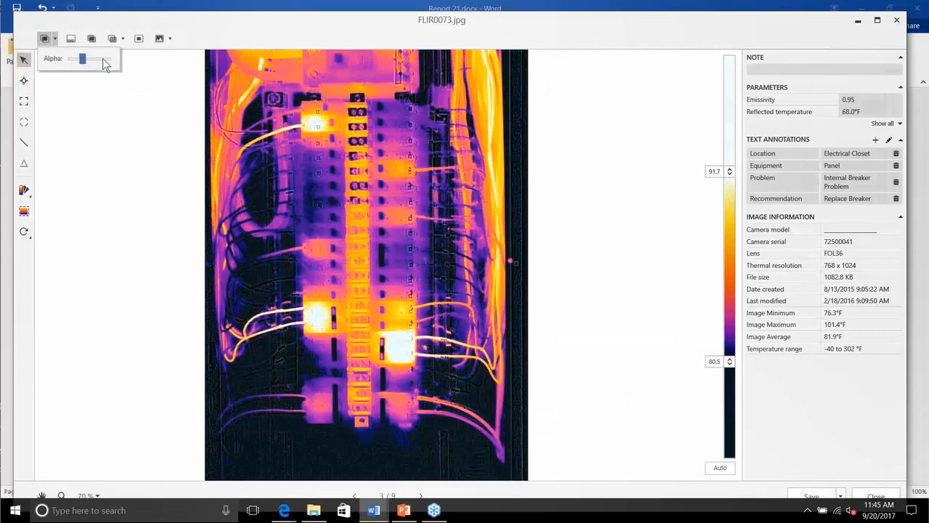
pyautogui.moveTo(81, 61); pyautogui.dragTo(100, 61)
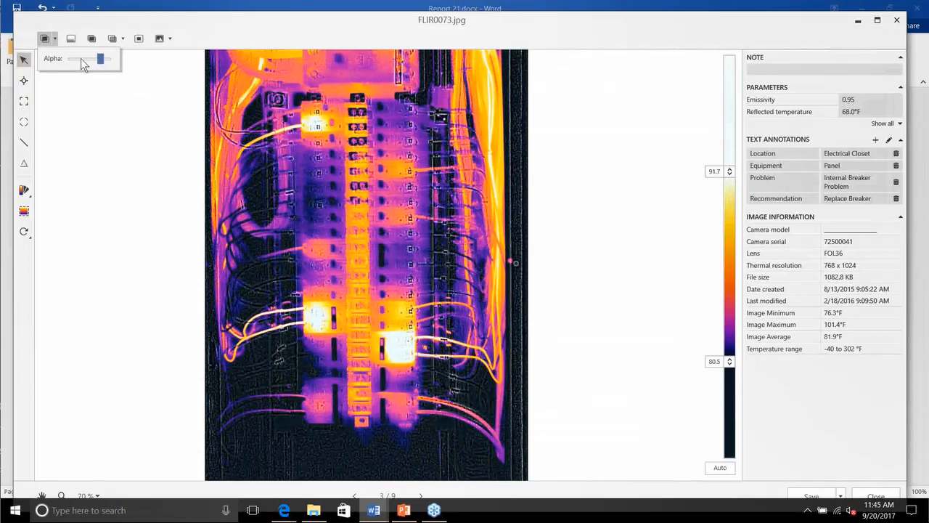
pyautogui.click(75, 58)
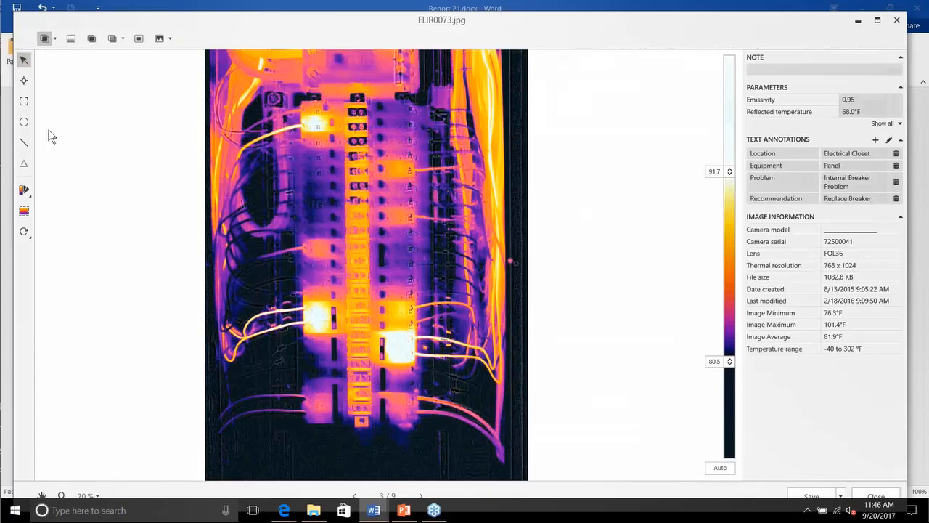
pyautogui.click(27, 236)
pyautogui.click(13, 260)
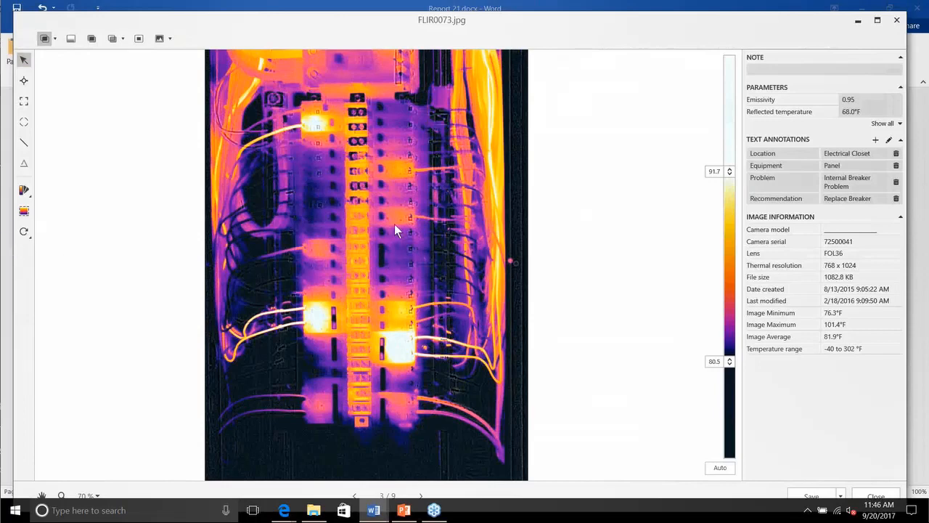